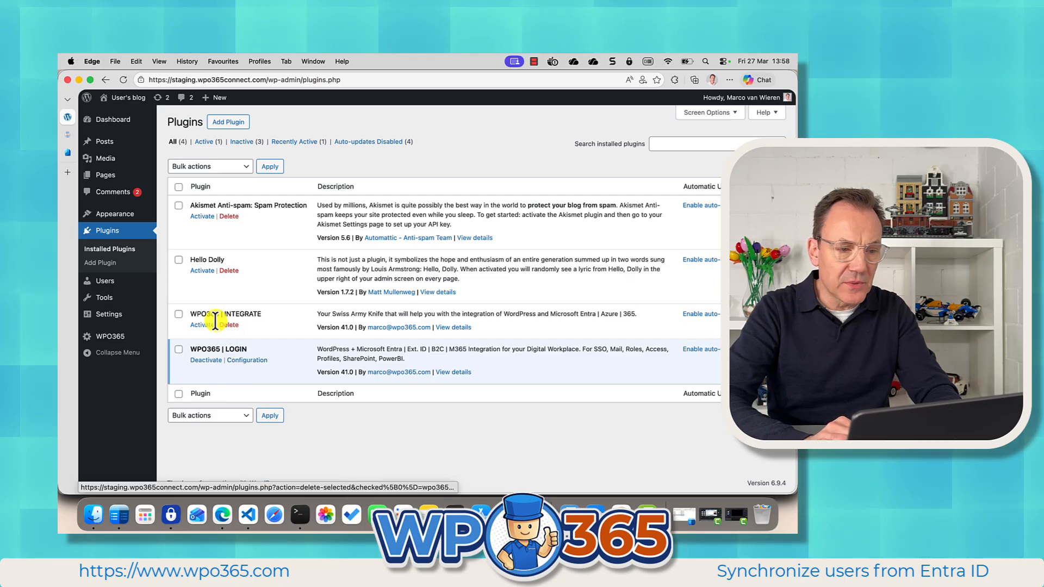
# Open the WPO365 Single Sign-on settings and review the selected SSO protocol, SAML 2.0.
pyautogui.click(116, 335)
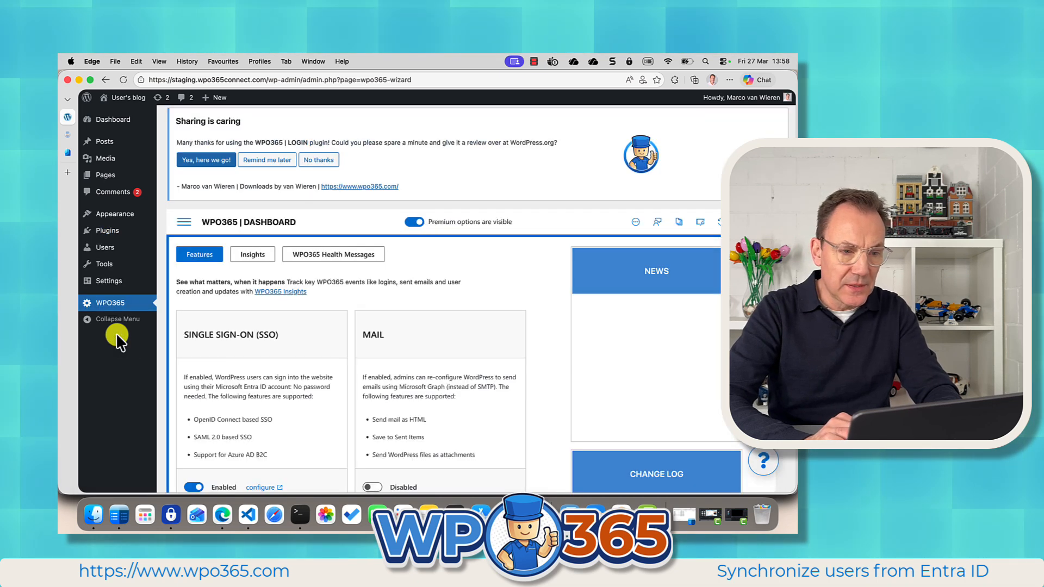
pyautogui.click(183, 227)
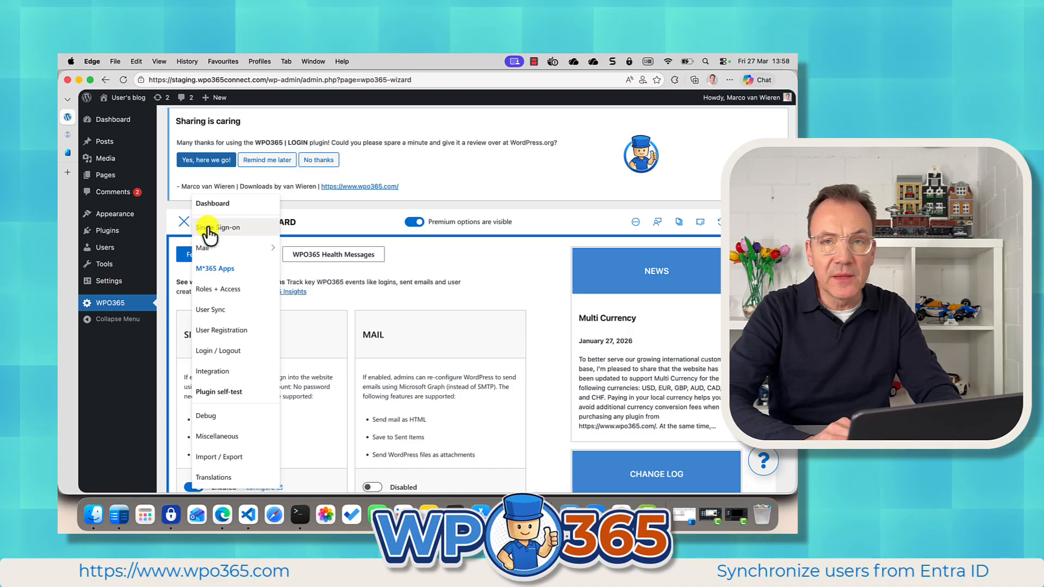
pyautogui.click(207, 228)
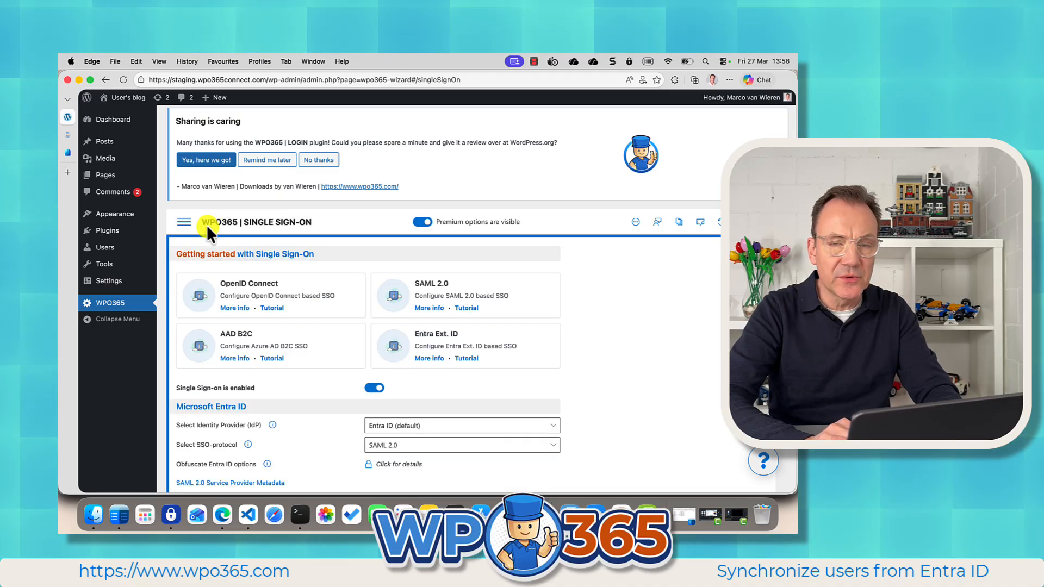
pyautogui.scroll(-3, 273, 413)
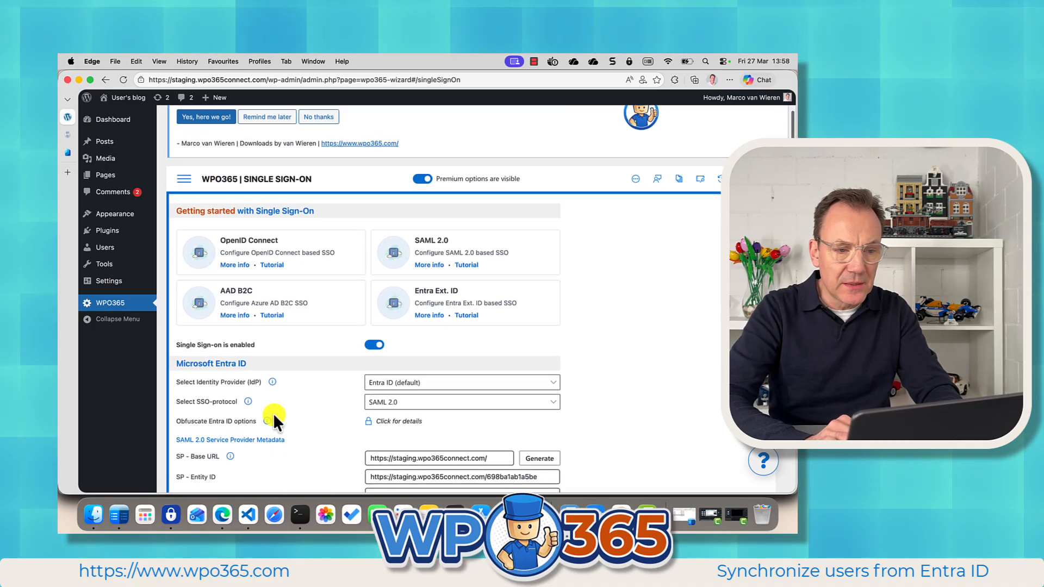
pyautogui.scroll(-5, 273, 413)
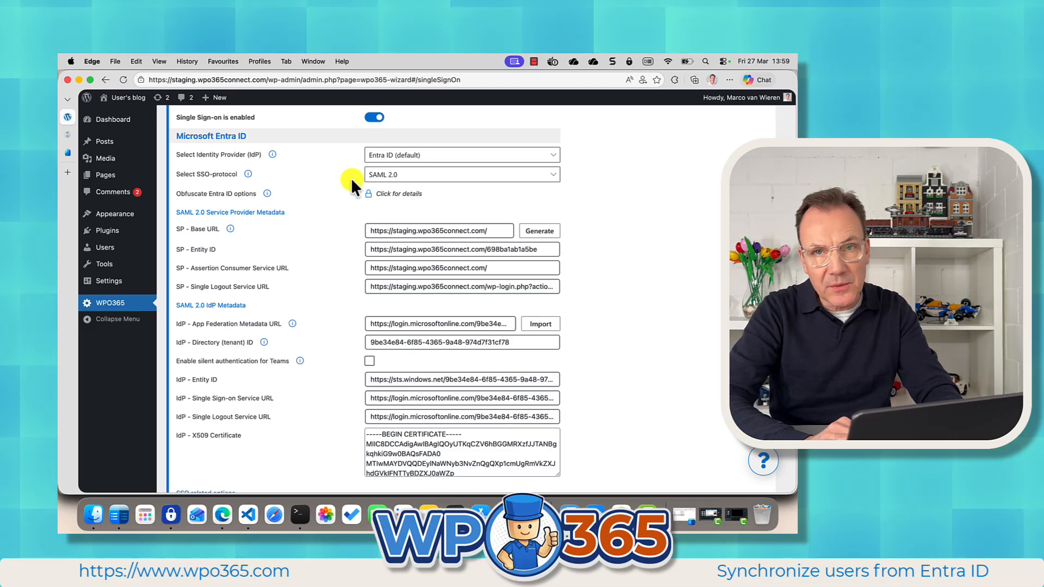
pyautogui.click(397, 178)
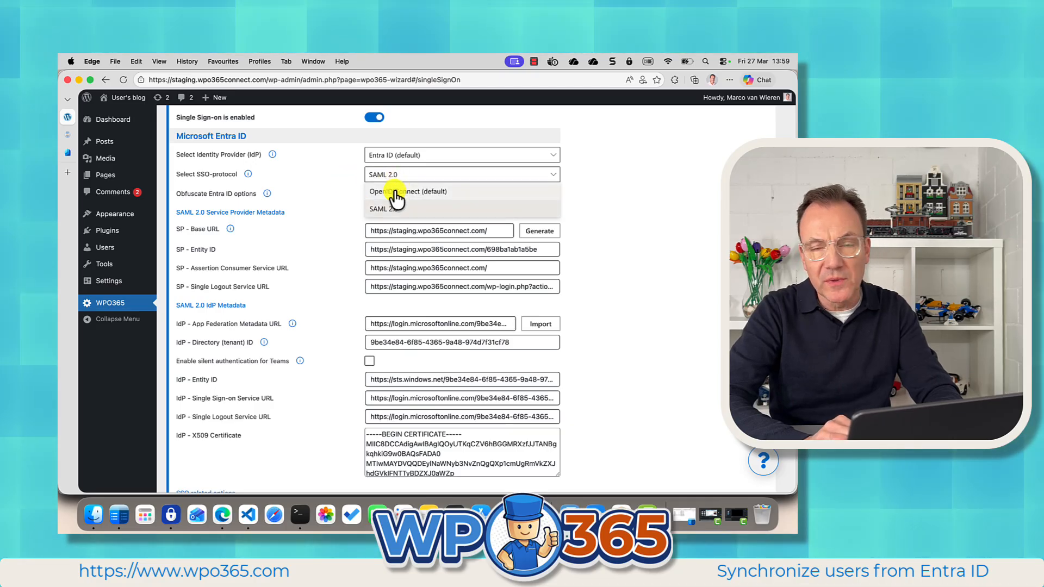
pyautogui.click(331, 171)
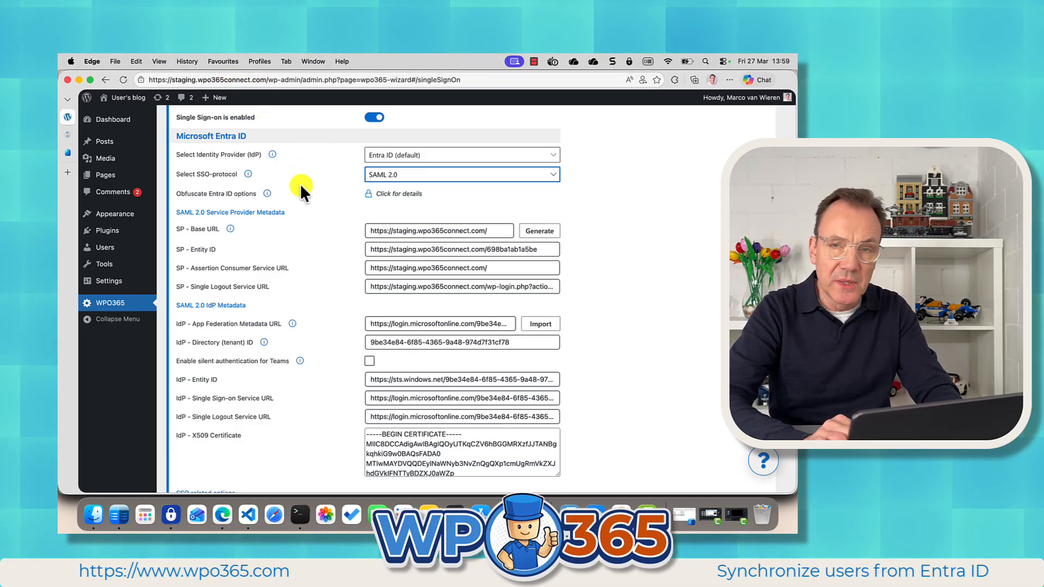
# Inspect the VIDEO DEMO SAML enterprise application's single sign-on, users and groups, and properties in Entra.
pyautogui.click(68, 152)
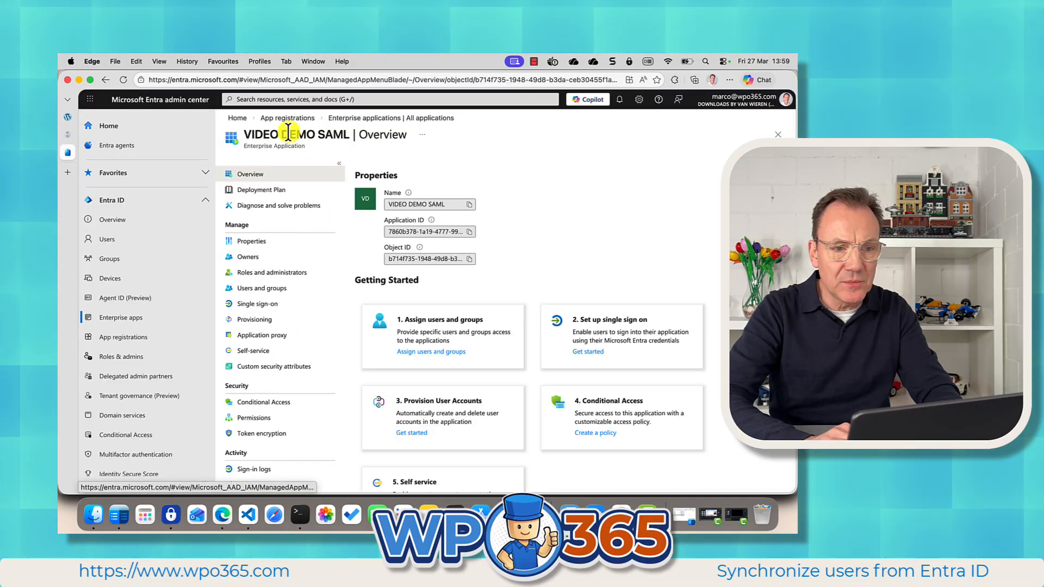
pyautogui.click(281, 304)
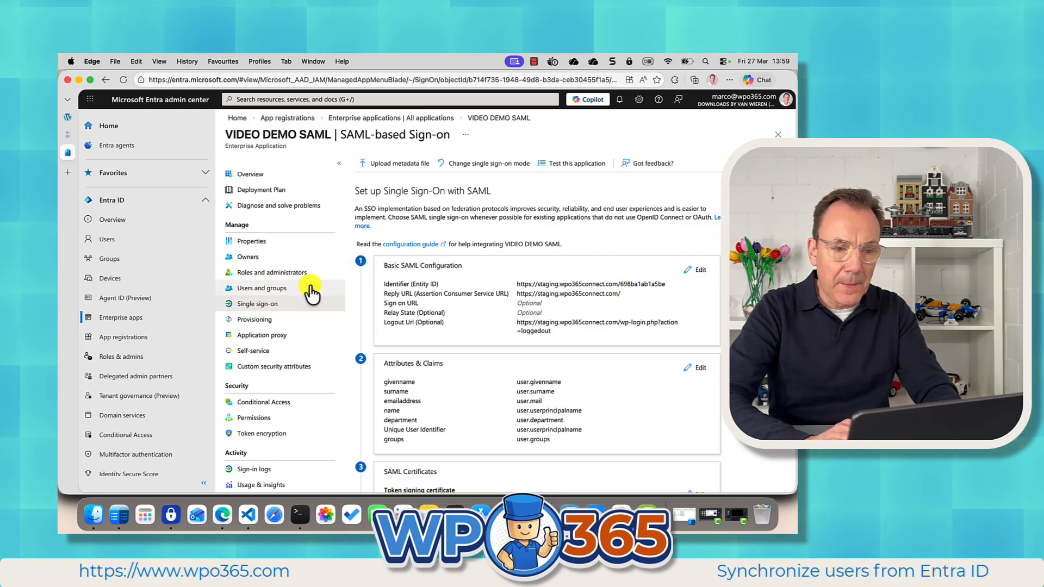
pyautogui.click(265, 293)
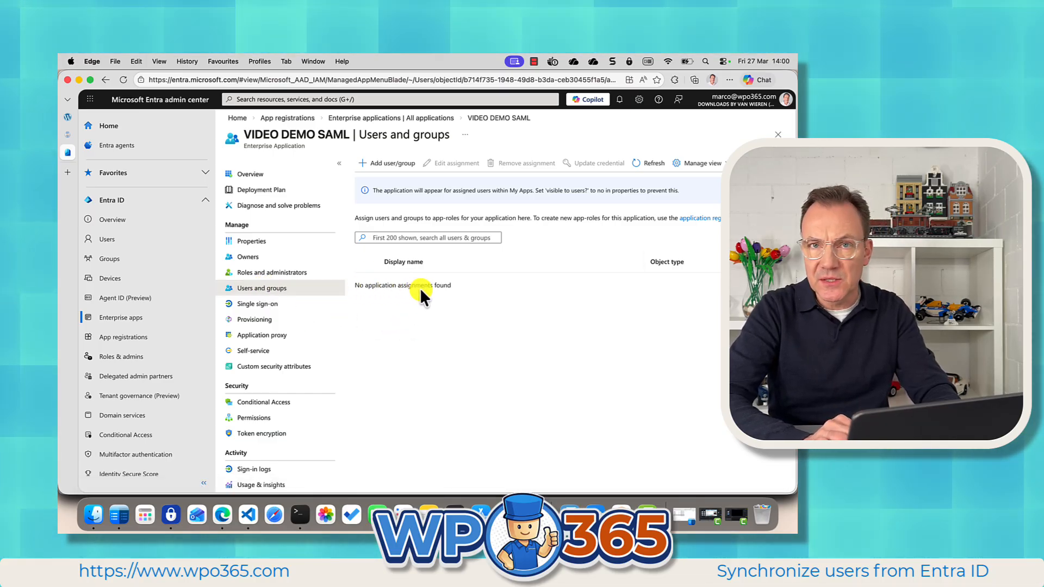
pyautogui.click(251, 242)
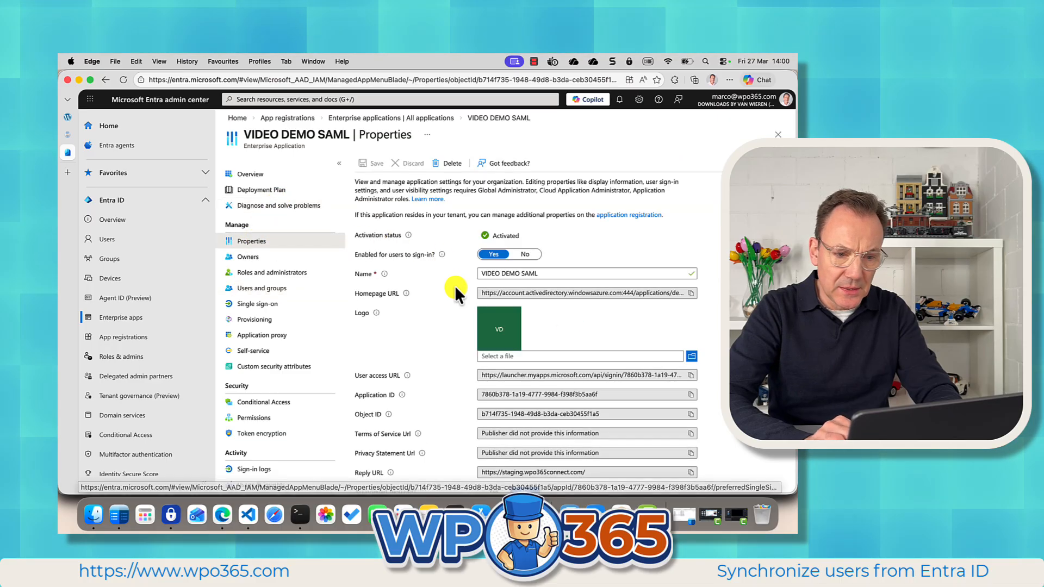
pyautogui.scroll(-3, 410, 369)
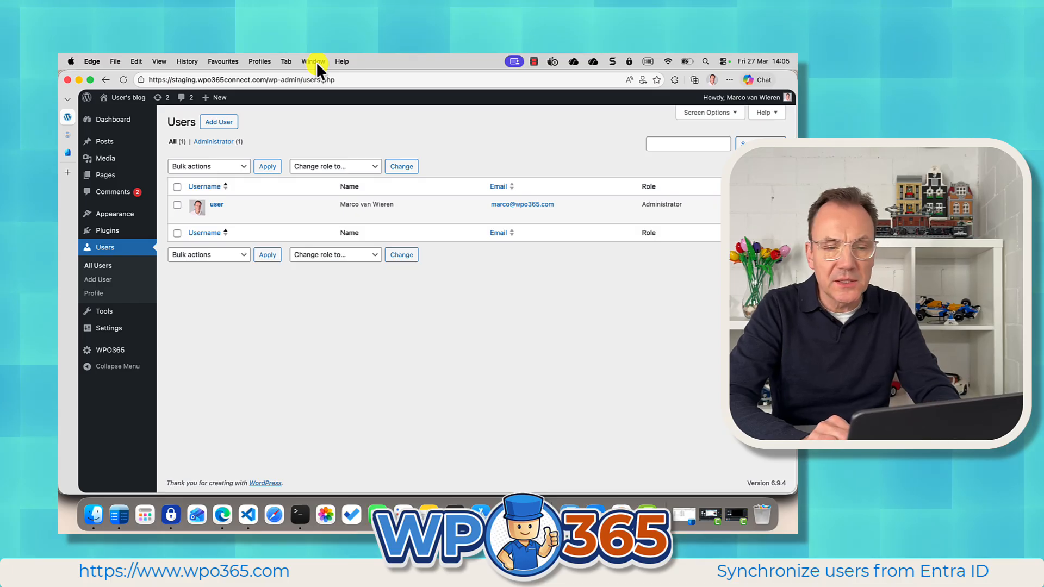
# Switch to the demo user's browser profile and open the site's wp-login page.
pyautogui.click(259, 61)
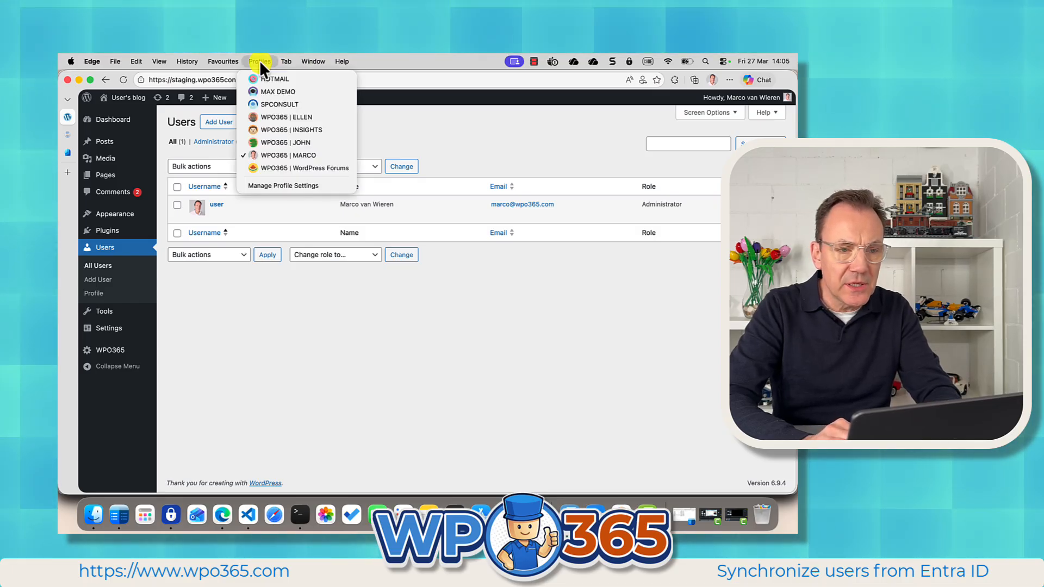
pyautogui.click(269, 143)
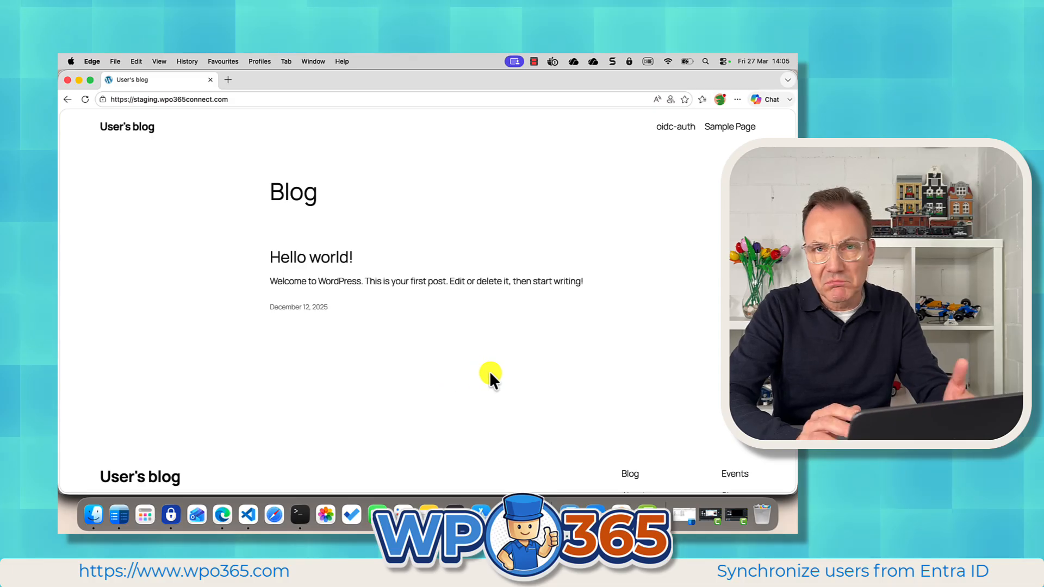
pyautogui.click(268, 99)
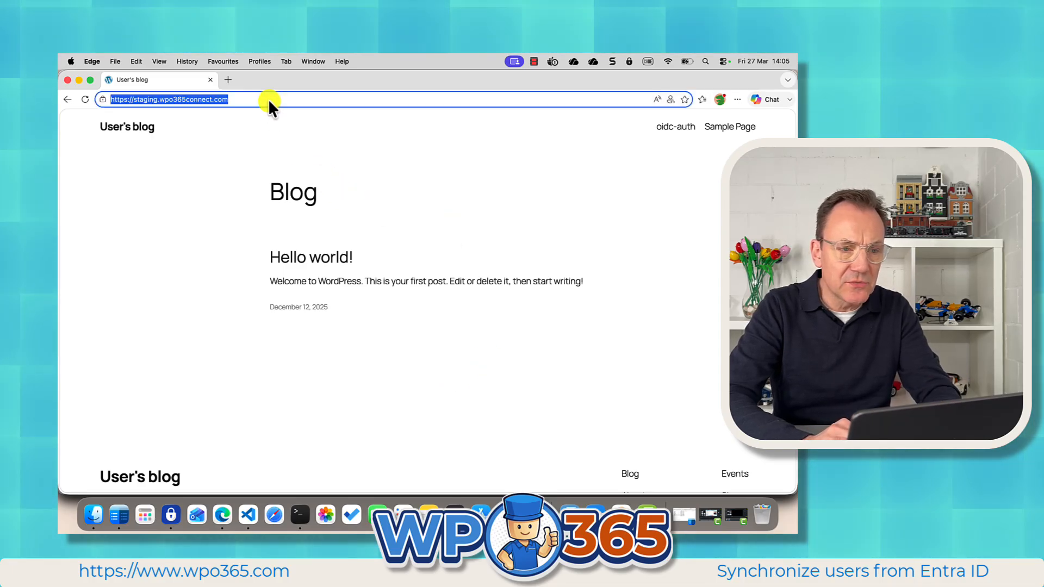
pyautogui.click(276, 97)
pyautogui.write('/w')
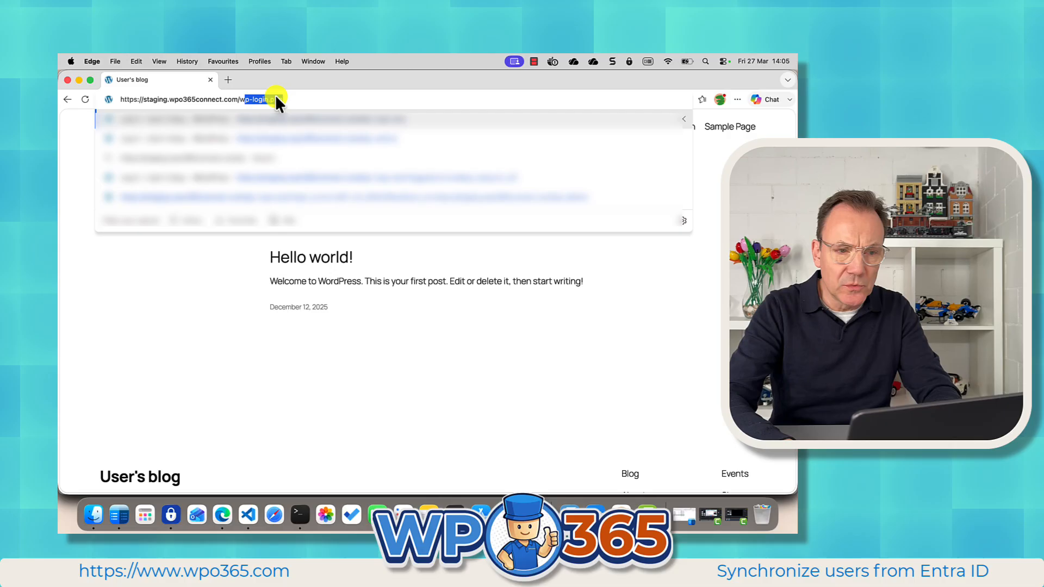
pyautogui.press('Return')
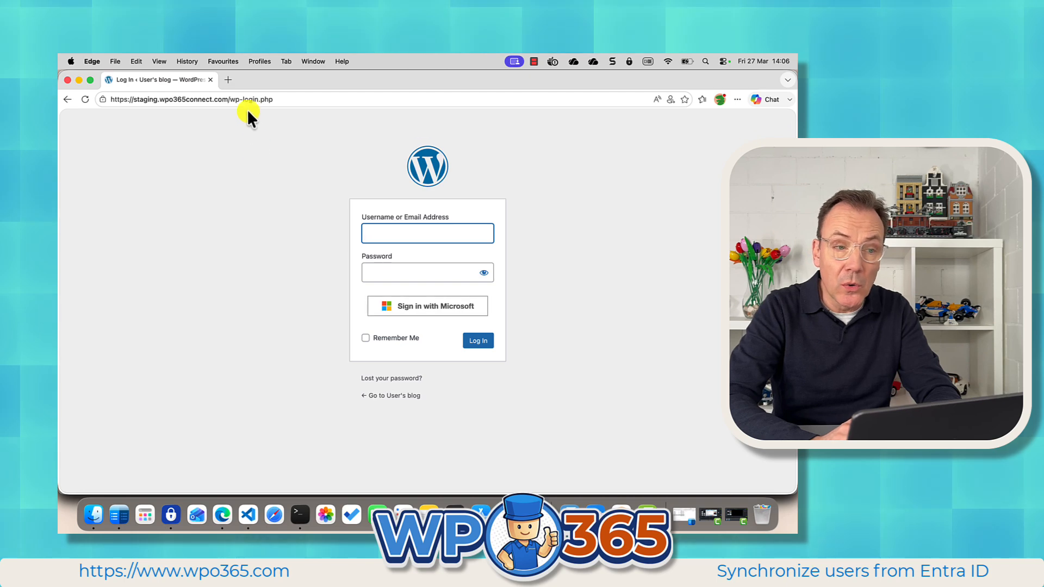
# Go to the site's wp-admin dashboard as the demo user.
pyautogui.moveTo(243, 99); pyautogui.dragTo(361, 94)
pyautogui.write('admin/')
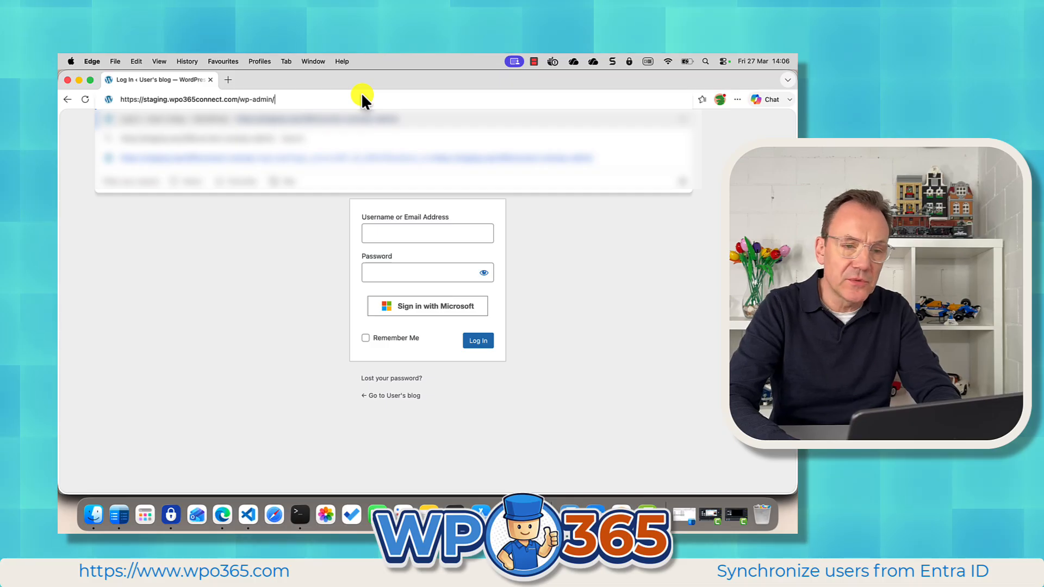
pyautogui.press('Return')
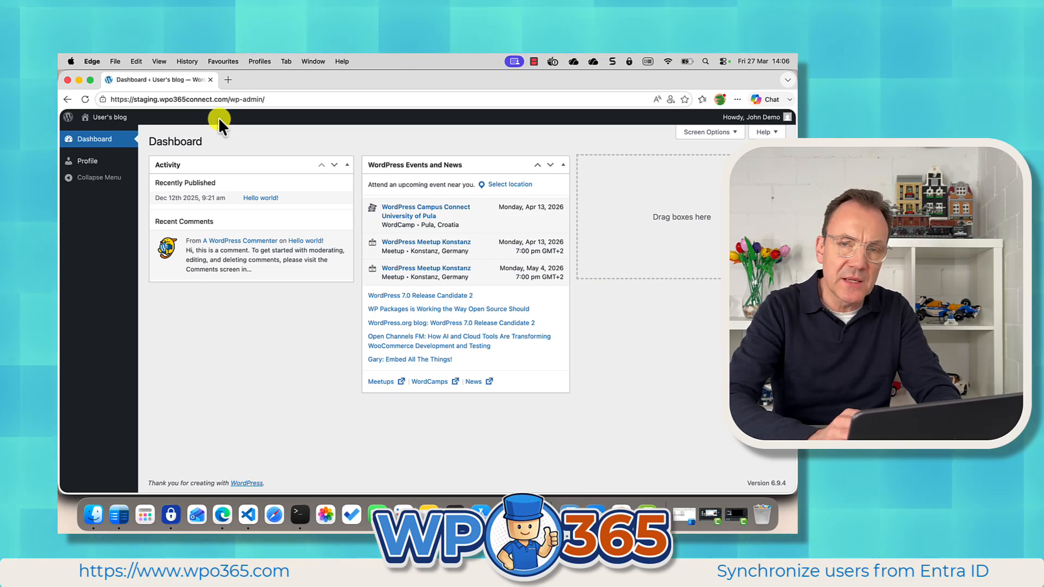
# Switch back to the admin browser profile and open the WPO365 User Registration settings.
pyautogui.click(261, 62)
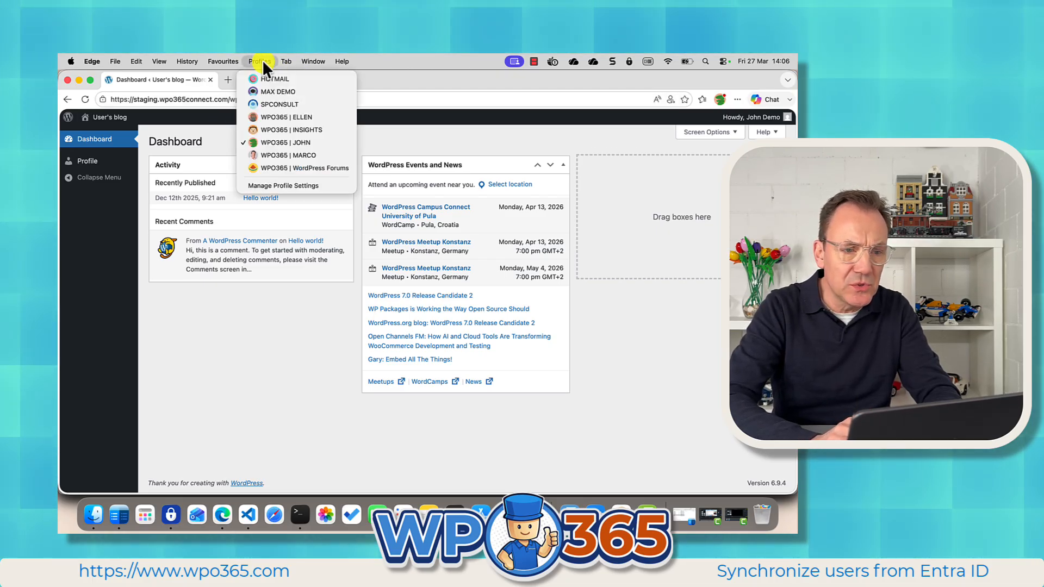
pyautogui.click(278, 155)
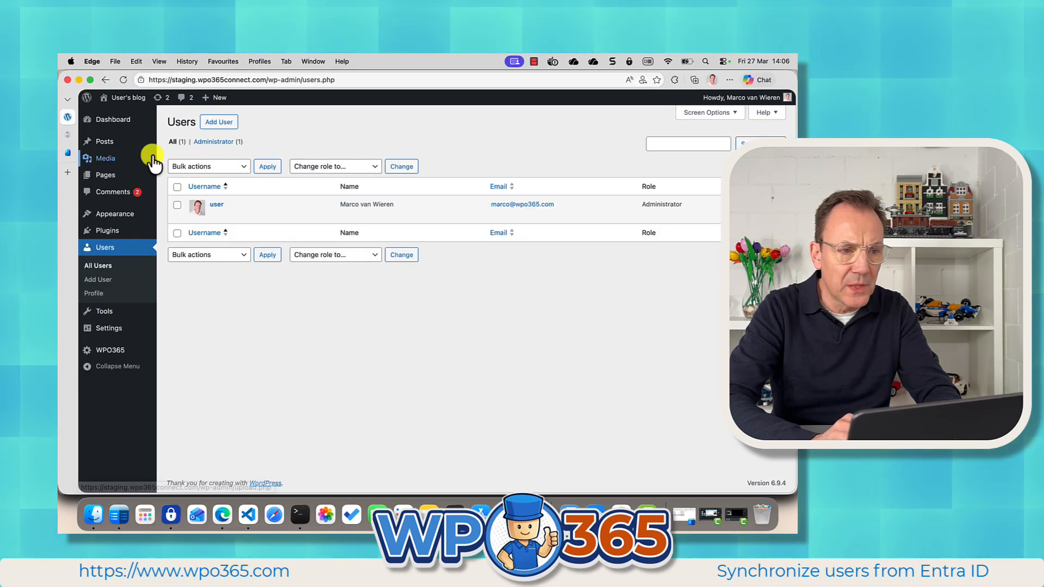
pyautogui.click(123, 79)
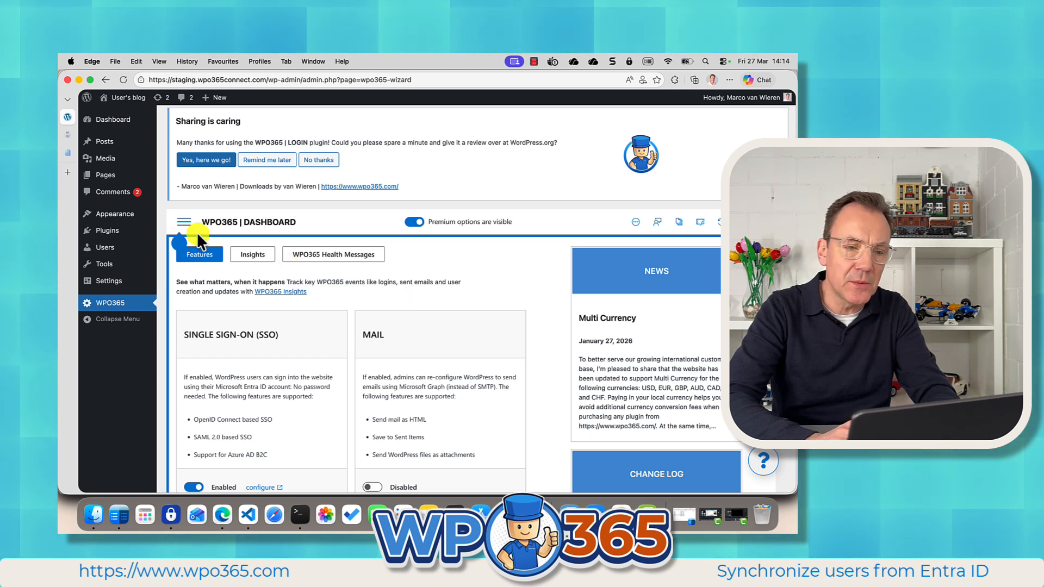
pyautogui.click(185, 223)
pyautogui.moveTo(214, 249)
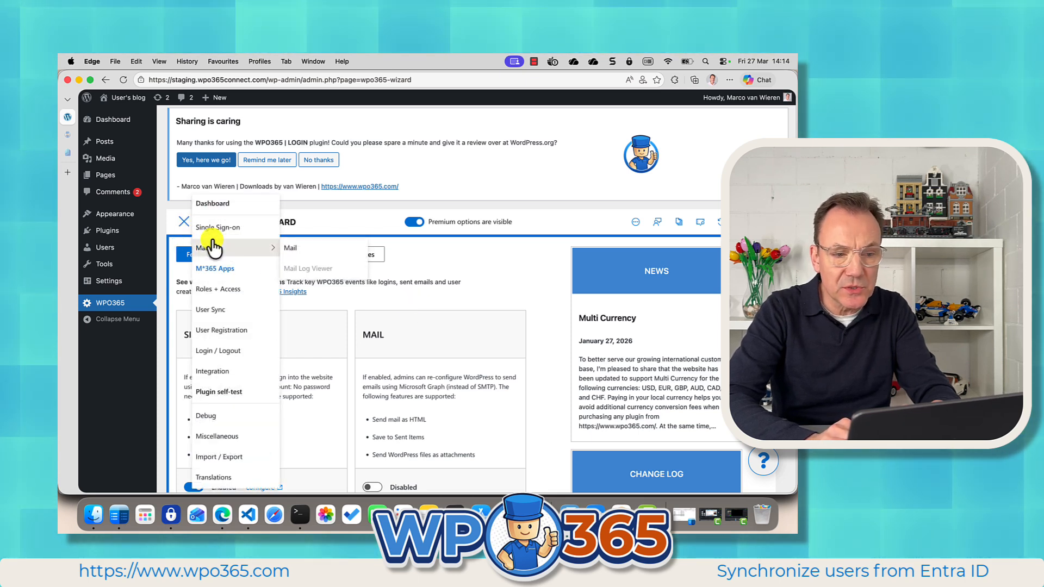
pyautogui.click(219, 334)
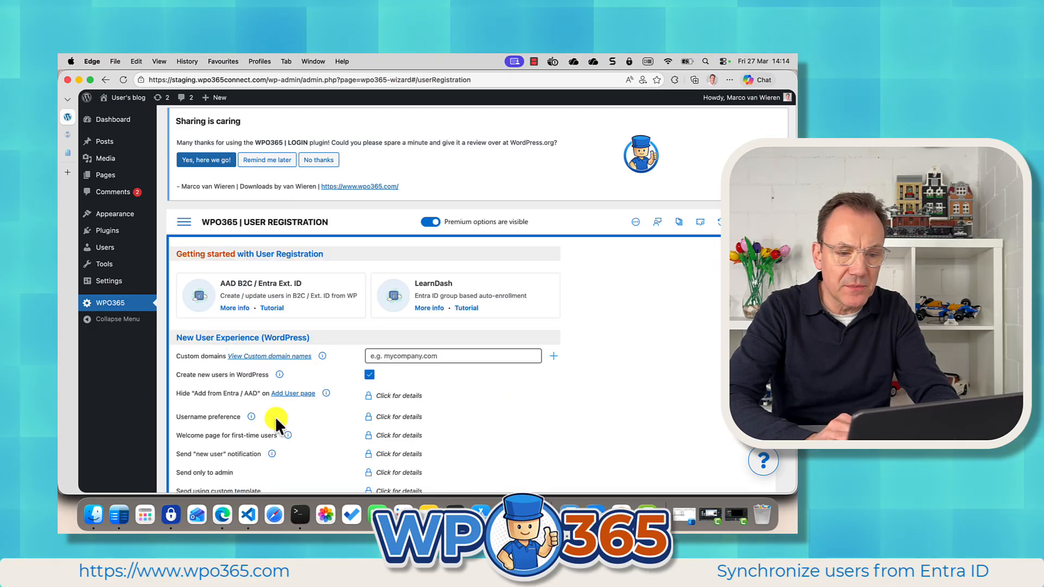
# Turn off Create new users in WordPress and save the configuration.
pyautogui.scroll(-2, 275, 417)
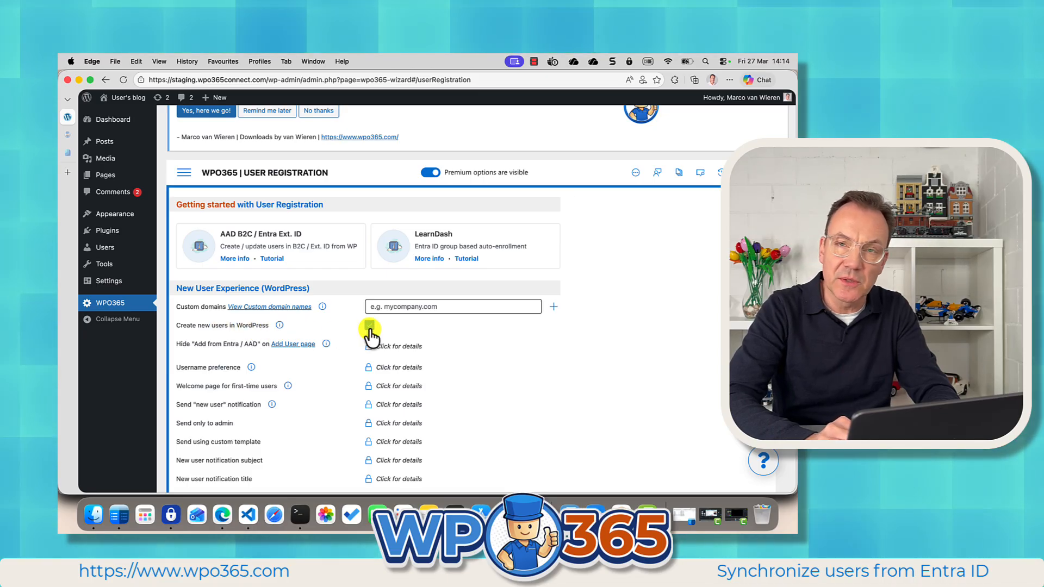
pyautogui.click(369, 326)
pyautogui.scroll(-12, 353, 402)
pyautogui.click(447, 424)
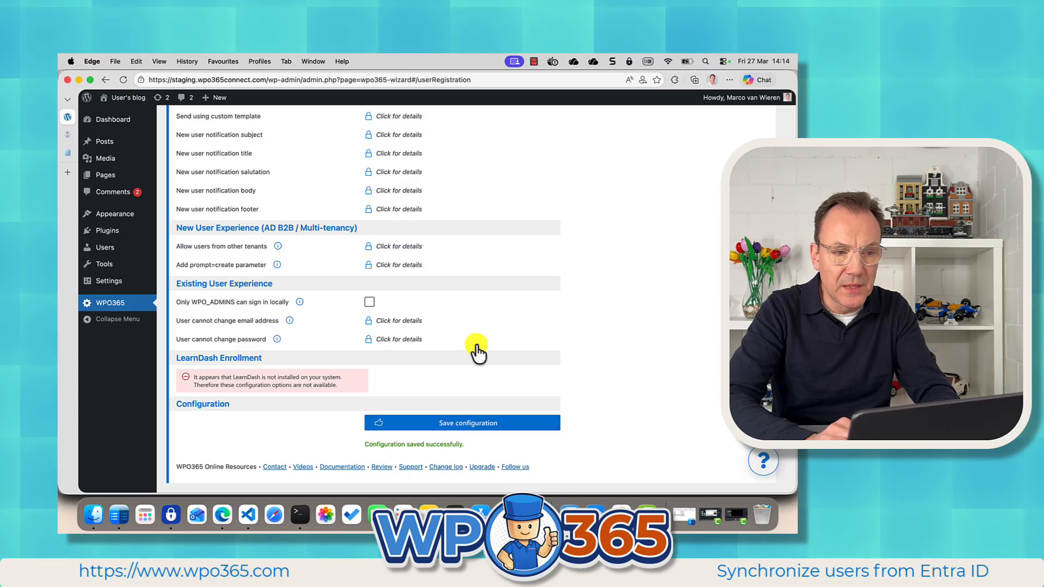
# Delete the demo subscriber account from the WordPress users list and confirm the deletion.
pyautogui.scroll(10, 477, 352)
pyautogui.click(107, 249)
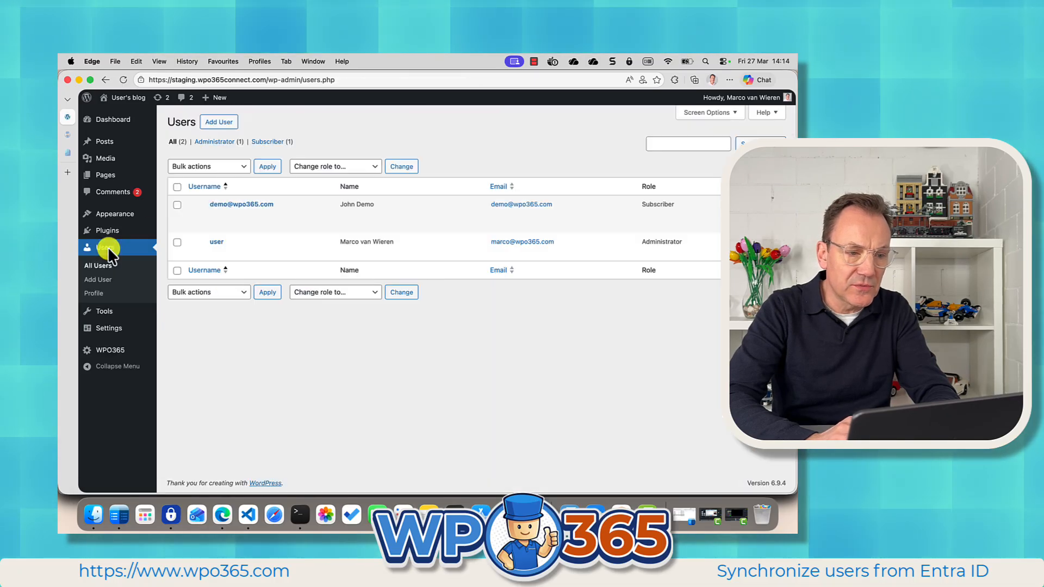
pyautogui.click(235, 215)
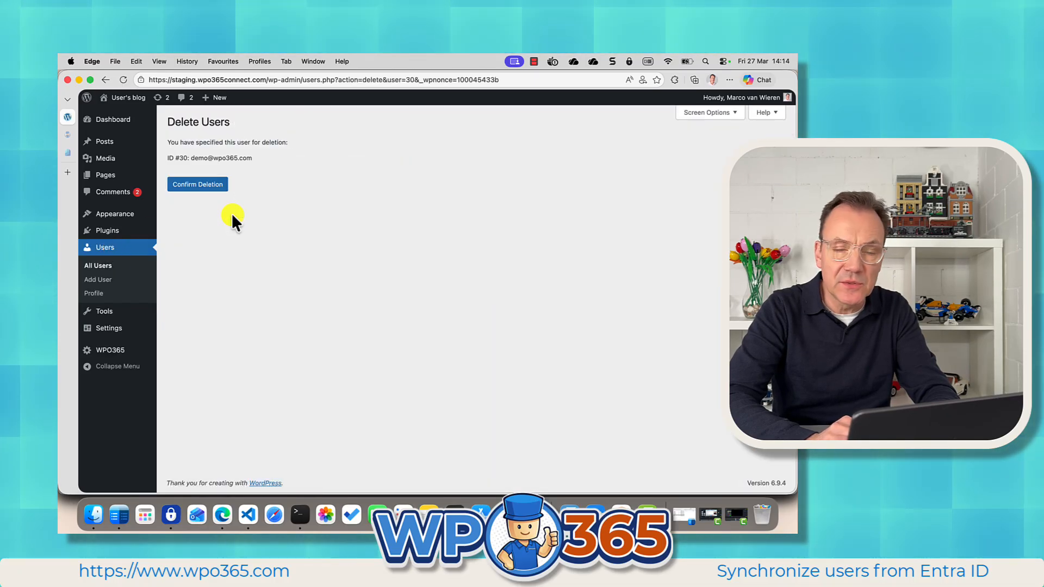
pyautogui.click(194, 185)
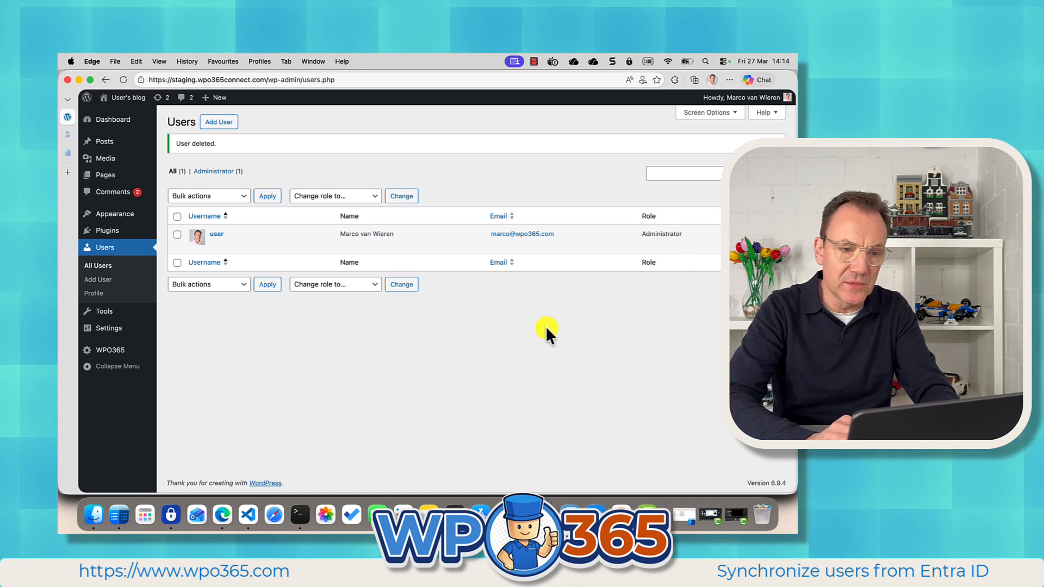
# Switch to the demo user's browser profile and dismiss the login dialog over the dashboard.
pyautogui.click(275, 61)
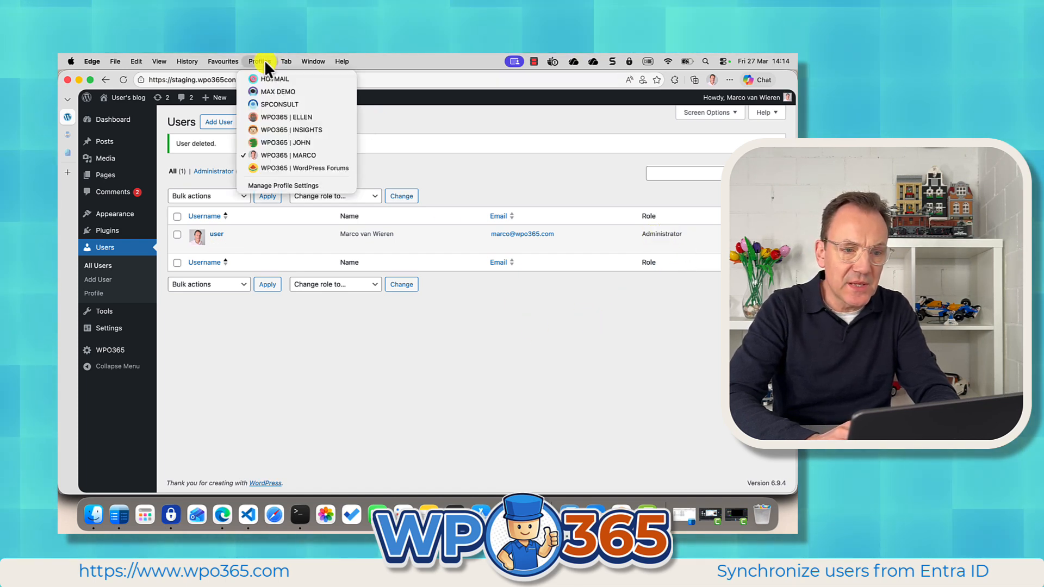
pyautogui.moveTo(262, 64)
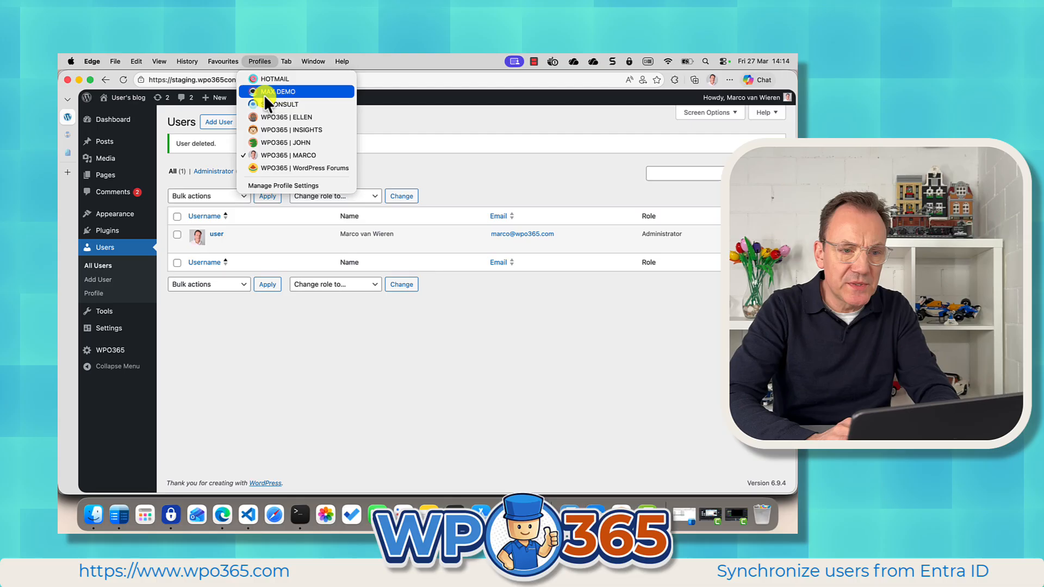
pyautogui.click(265, 143)
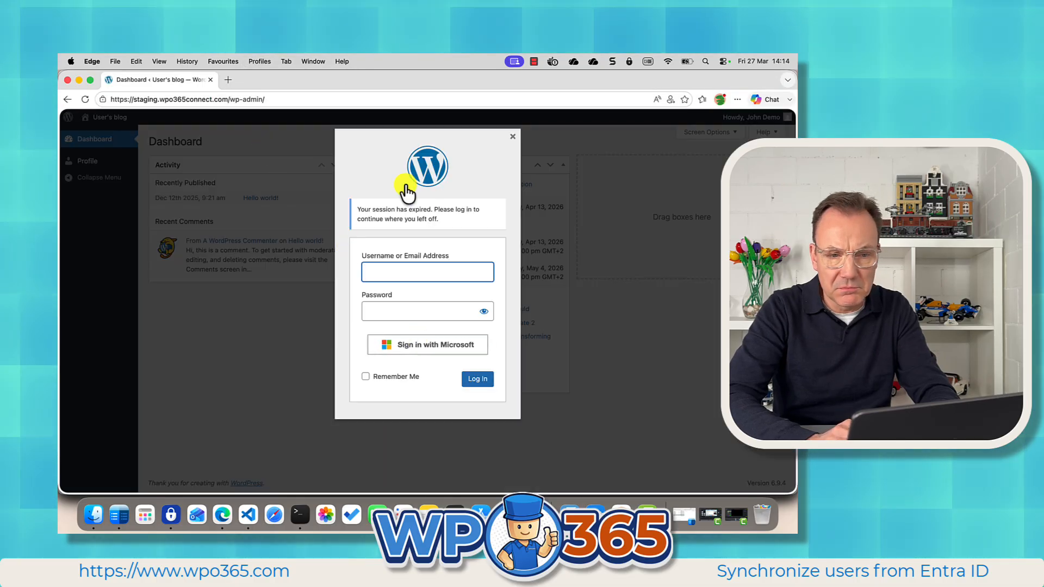
pyautogui.click(511, 137)
# Log out of WordPress and try signing in again with Microsoft.
pyautogui.moveTo(756, 117)
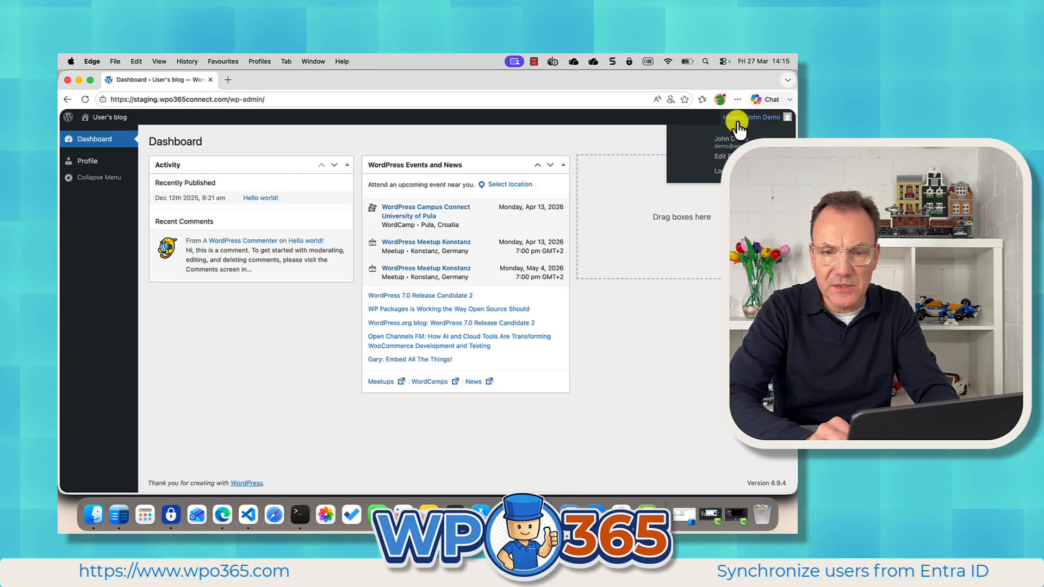
pyautogui.click(722, 168)
pyautogui.click(338, 185)
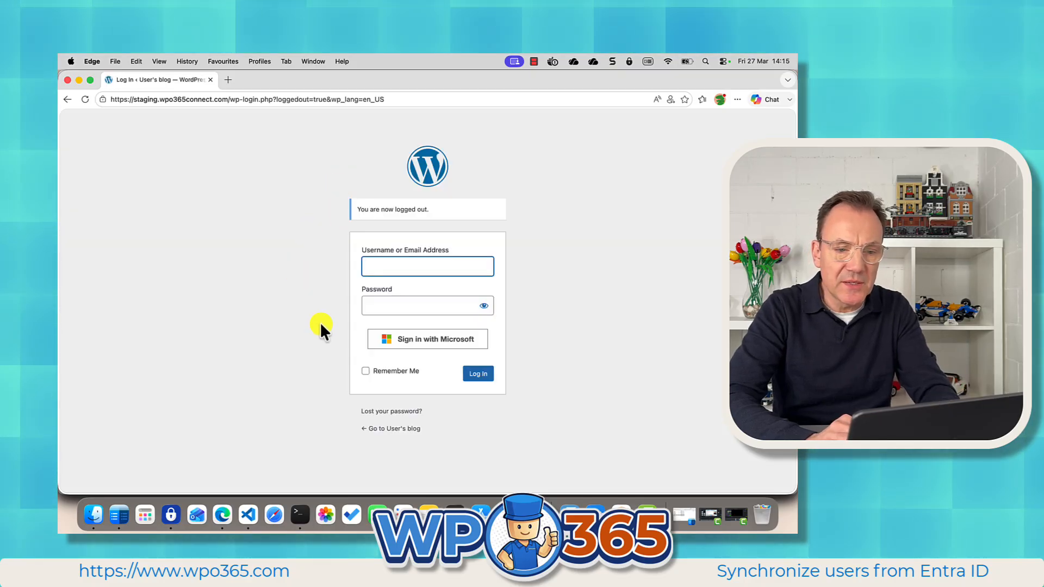
pyautogui.click(416, 342)
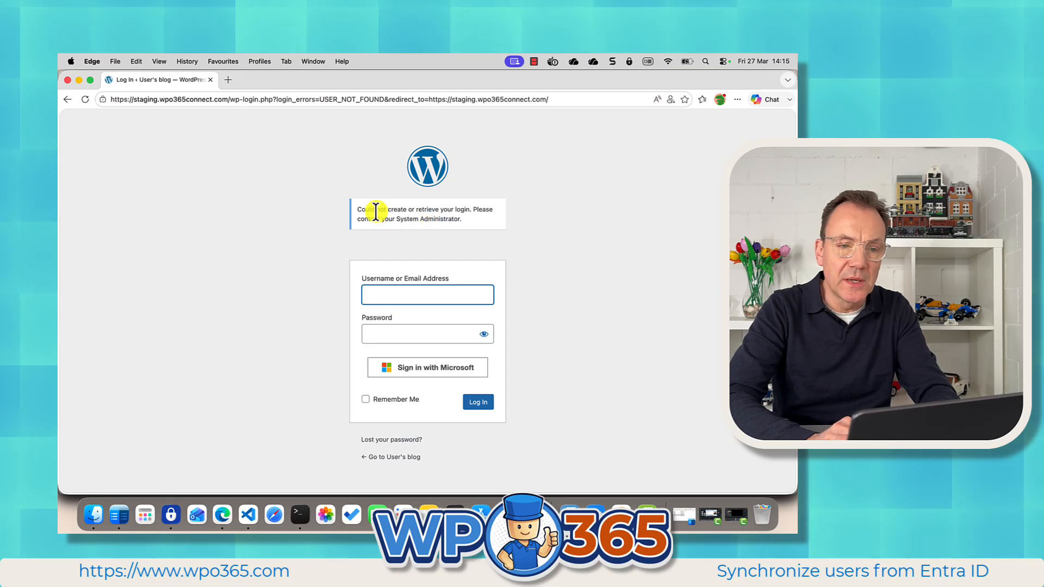
# Read the login error on the sign-in page and switch back to the administrator's browser profile.
pyautogui.moveTo(358, 210); pyautogui.dragTo(462, 217)
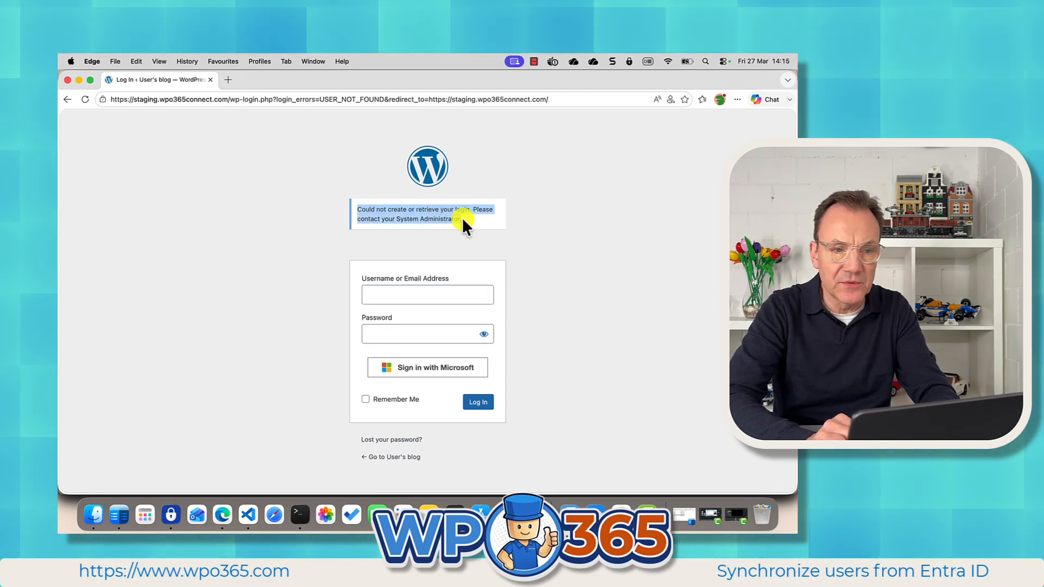
pyautogui.click(461, 217)
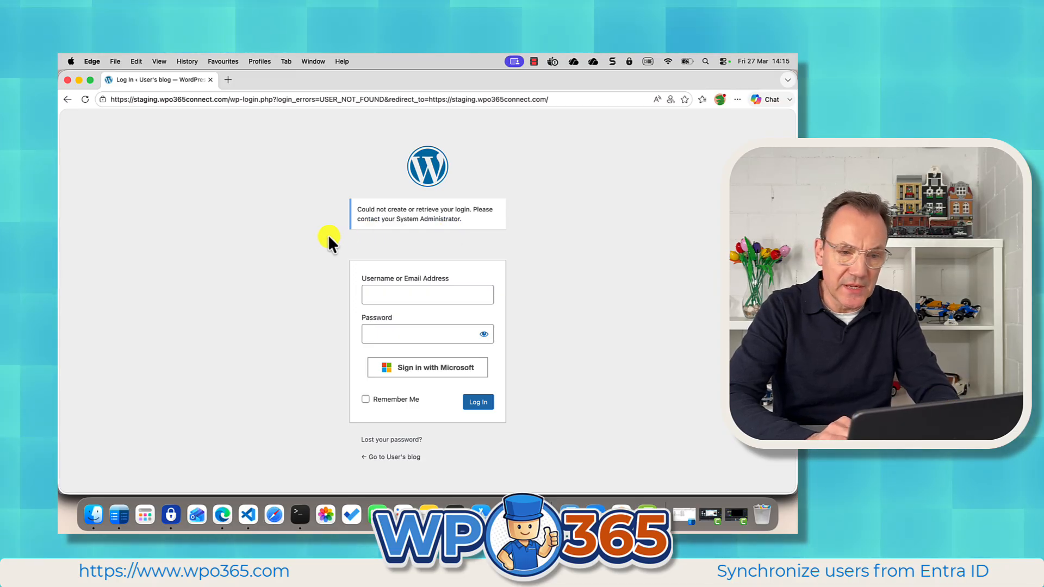
pyautogui.click(314, 61)
pyautogui.click(317, 263)
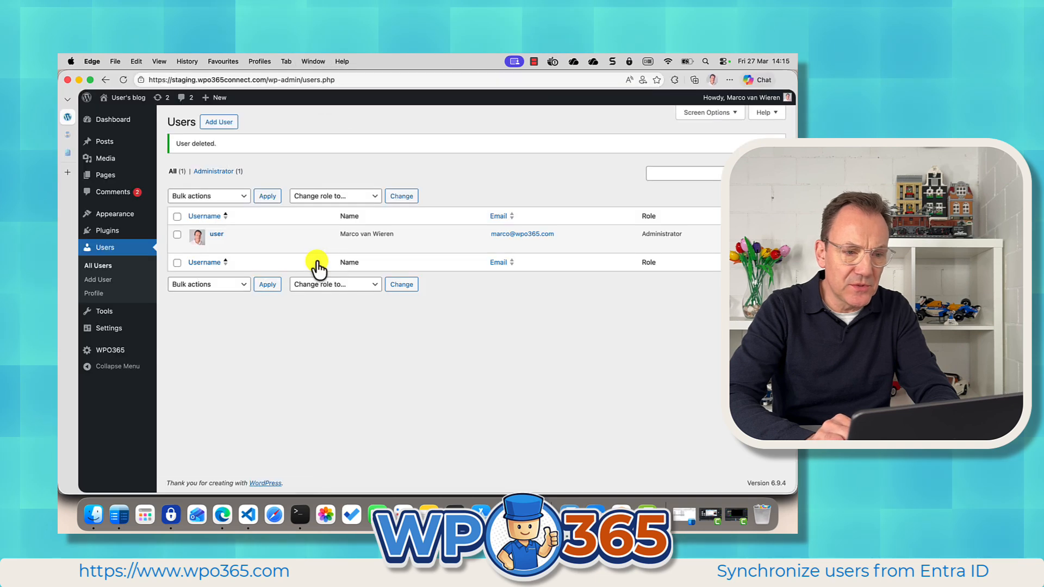
# Open the WPO365 health messages to review the user creation error, then close the panel.
pyautogui.click(120, 349)
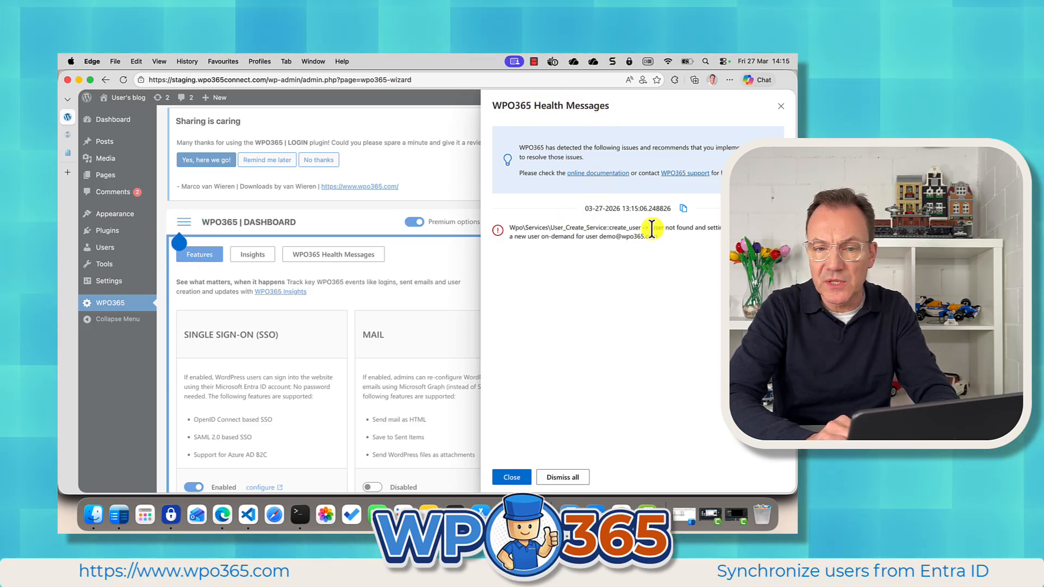
pyautogui.moveTo(652, 229); pyautogui.dragTo(717, 230)
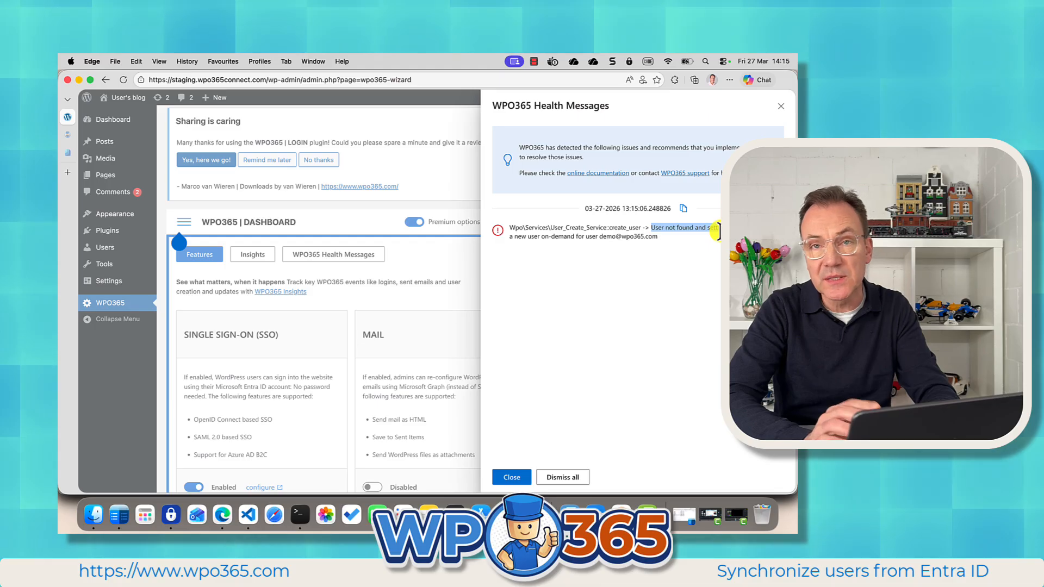
pyautogui.click(684, 251)
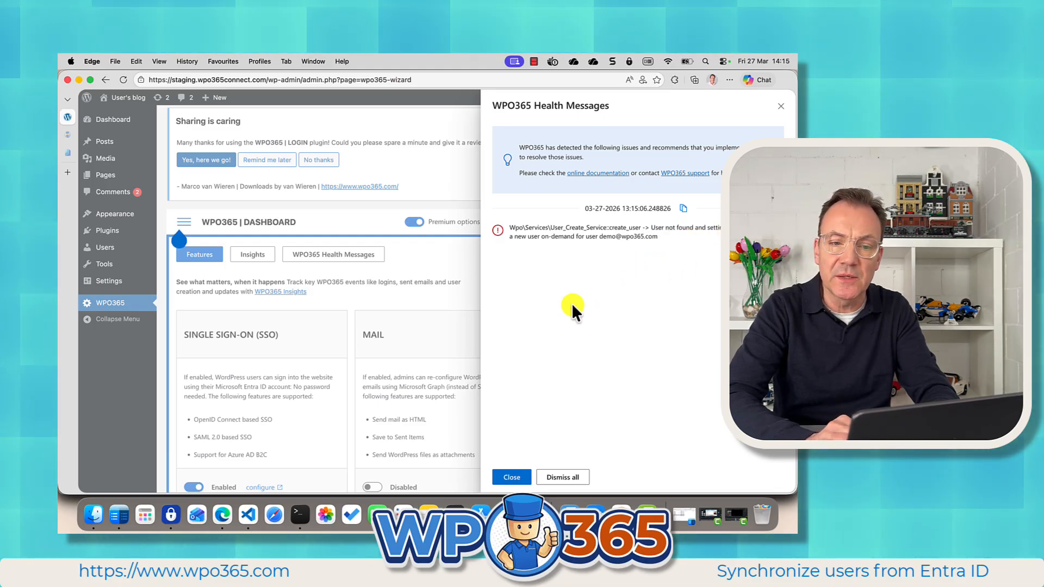
pyautogui.click(512, 478)
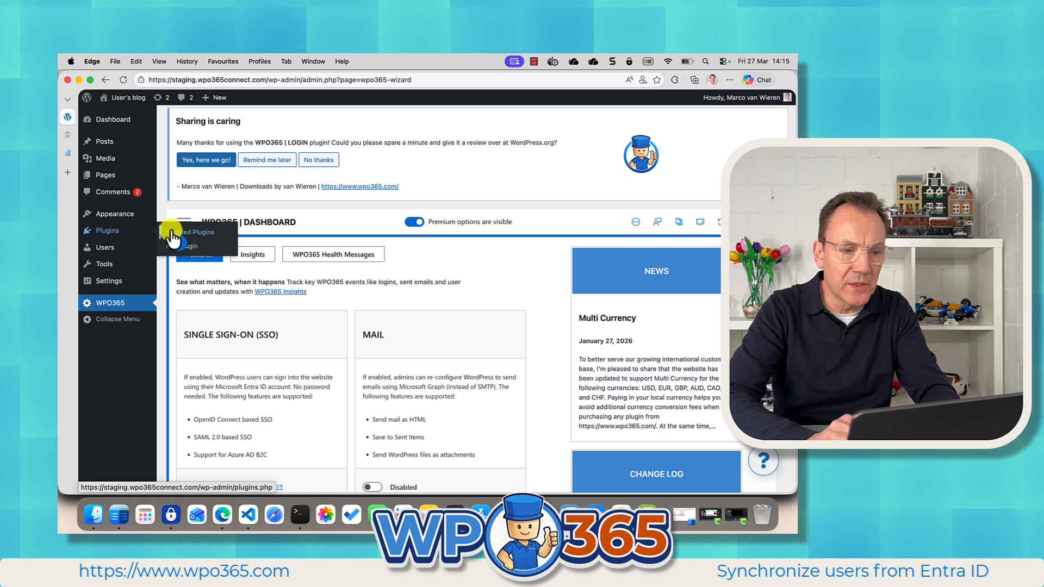
# Activate the WPO365 | ESSENTIALS plugin from the installed plugins list.
pyautogui.click(174, 228)
pyautogui.scroll(-2, 312, 410)
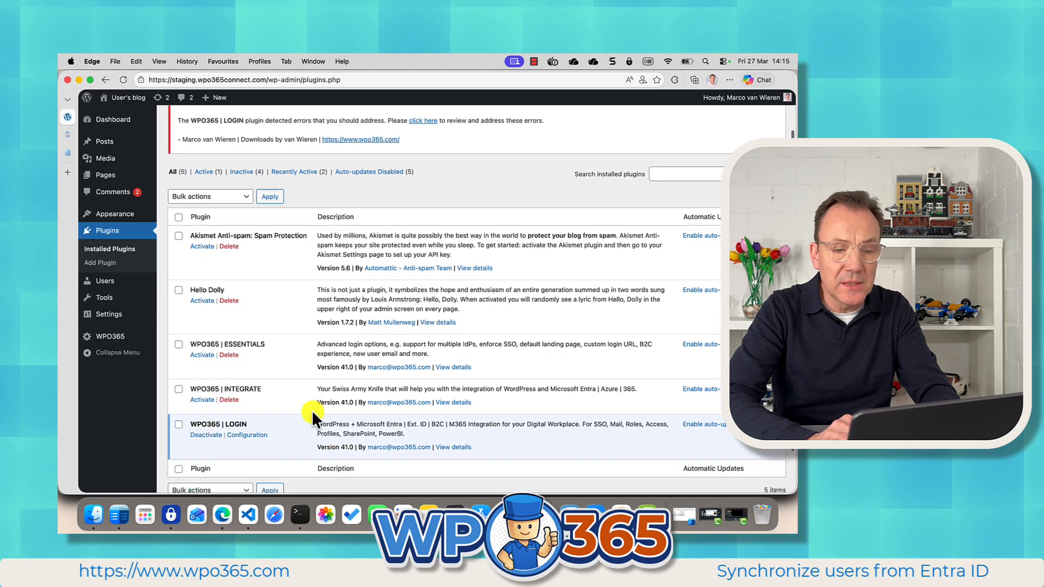
pyautogui.click(203, 355)
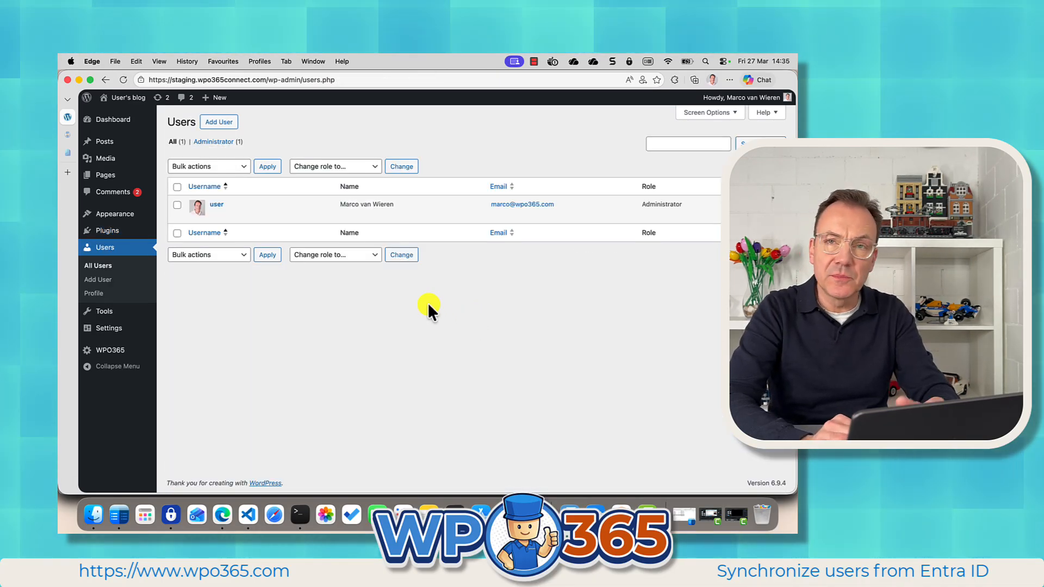
# Search Entra ID for the demo user's e-mail address using Add from Entra / AAD on the Add User page.
pyautogui.moveTo(289, 220)
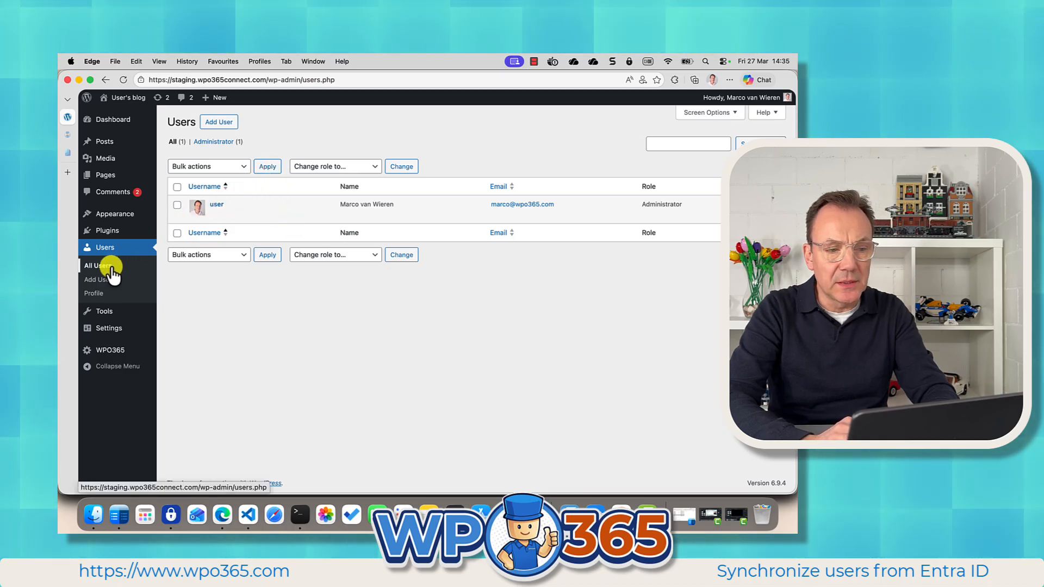
pyautogui.click(219, 122)
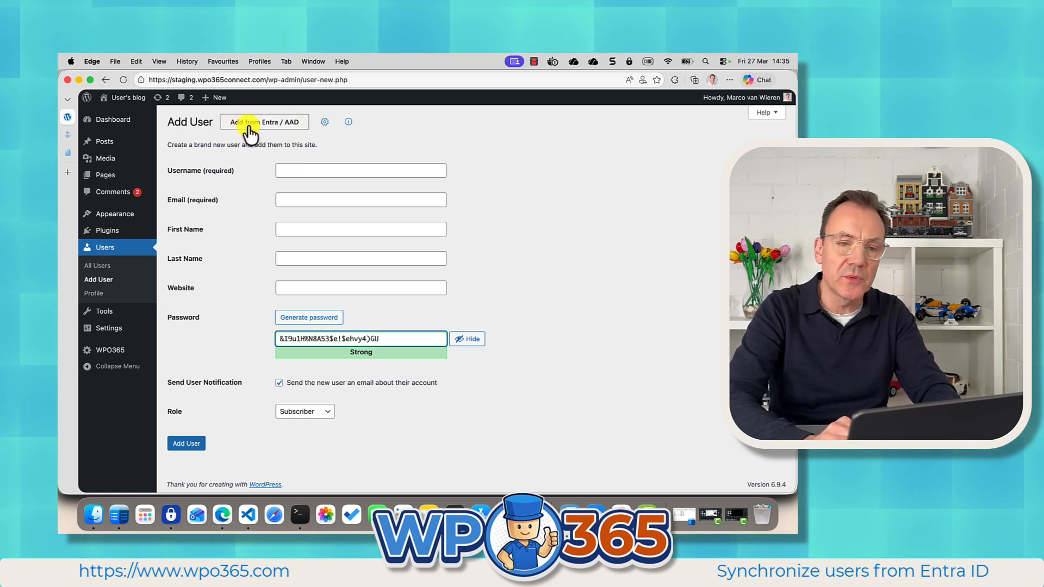
pyautogui.click(292, 129)
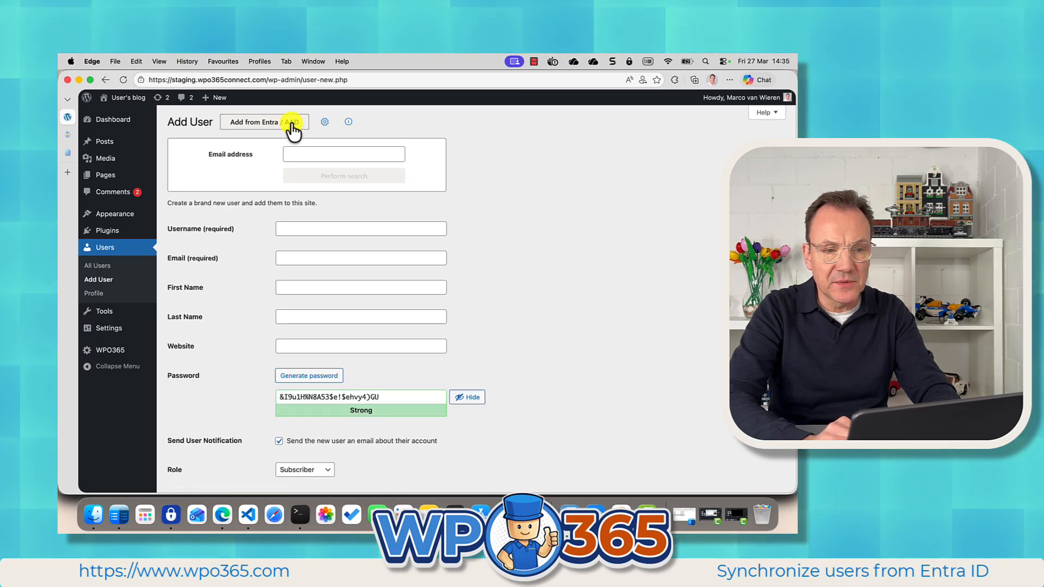
pyautogui.click(298, 155)
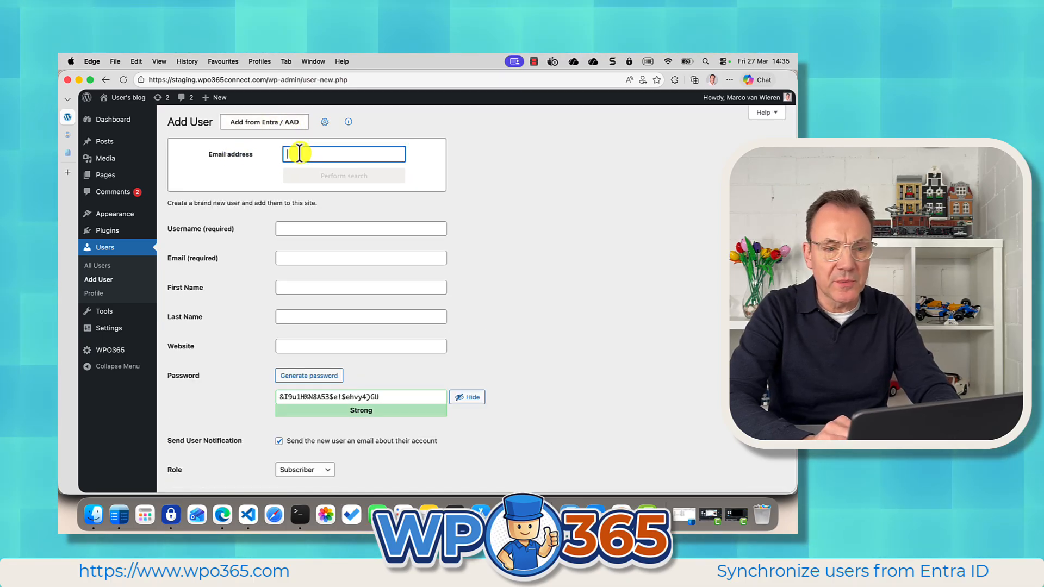
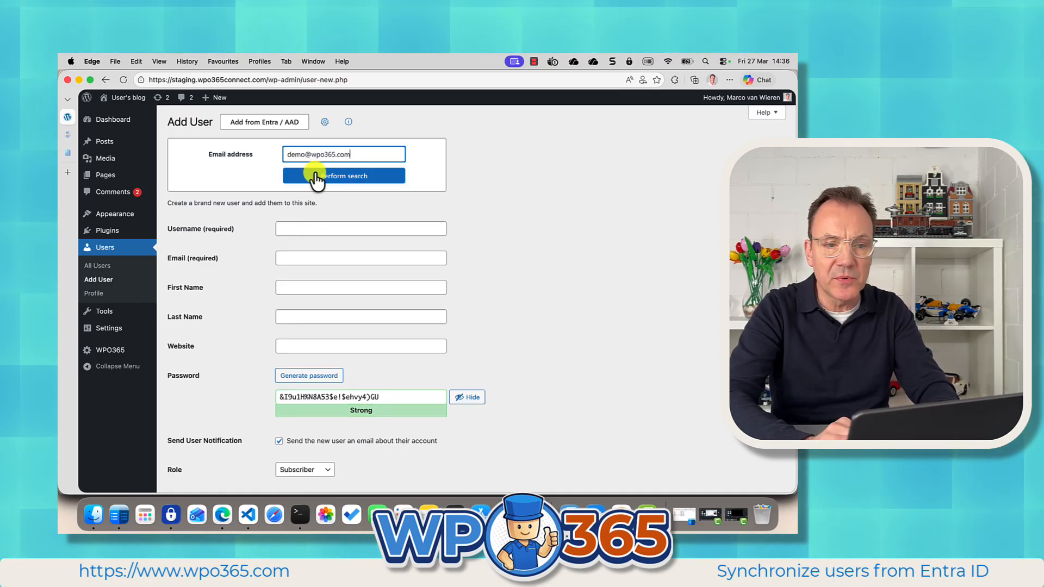
pyautogui.click(316, 176)
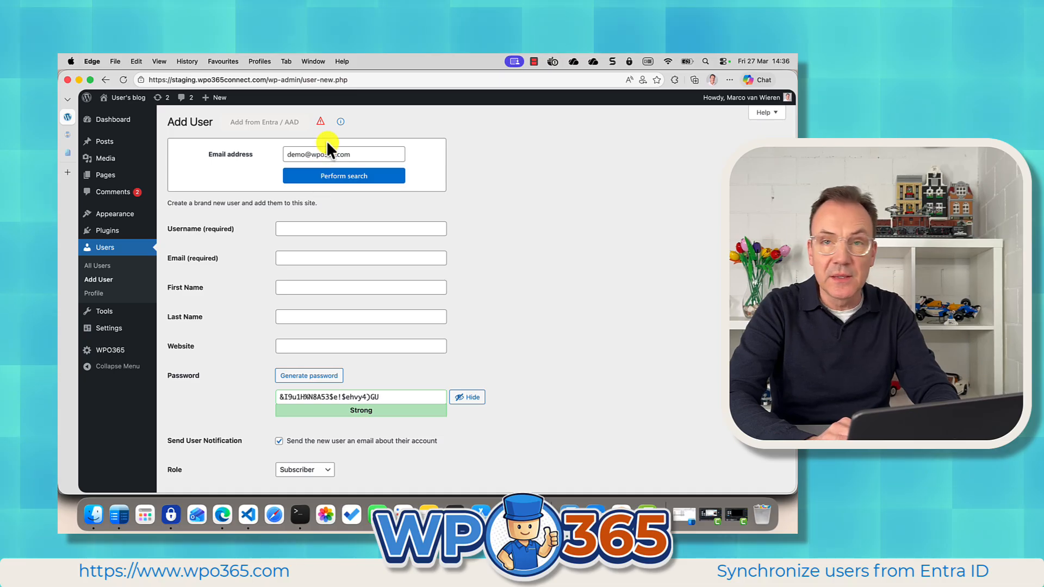
pyautogui.moveTo(321, 121)
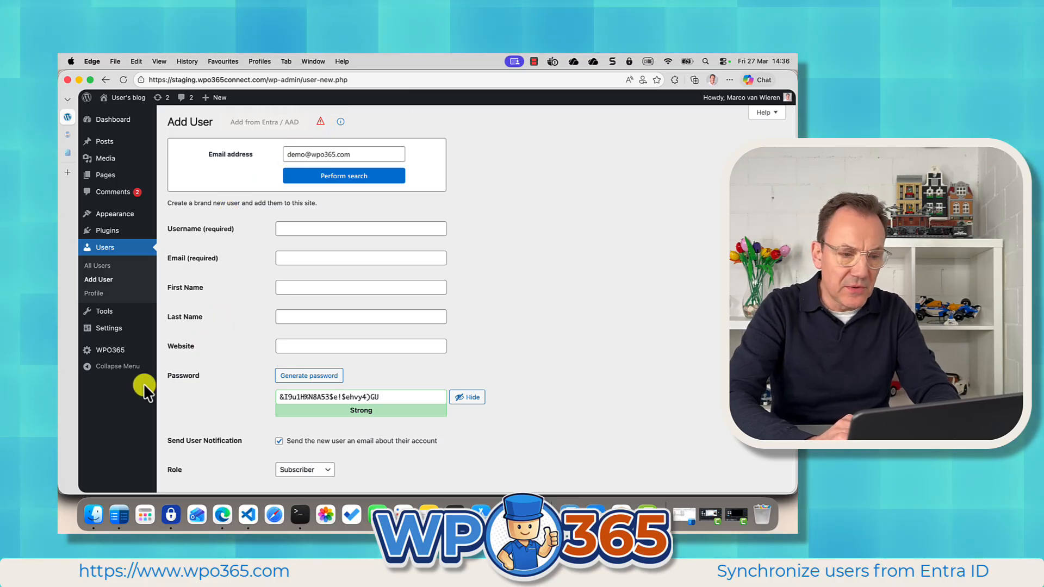
pyautogui.click(117, 350)
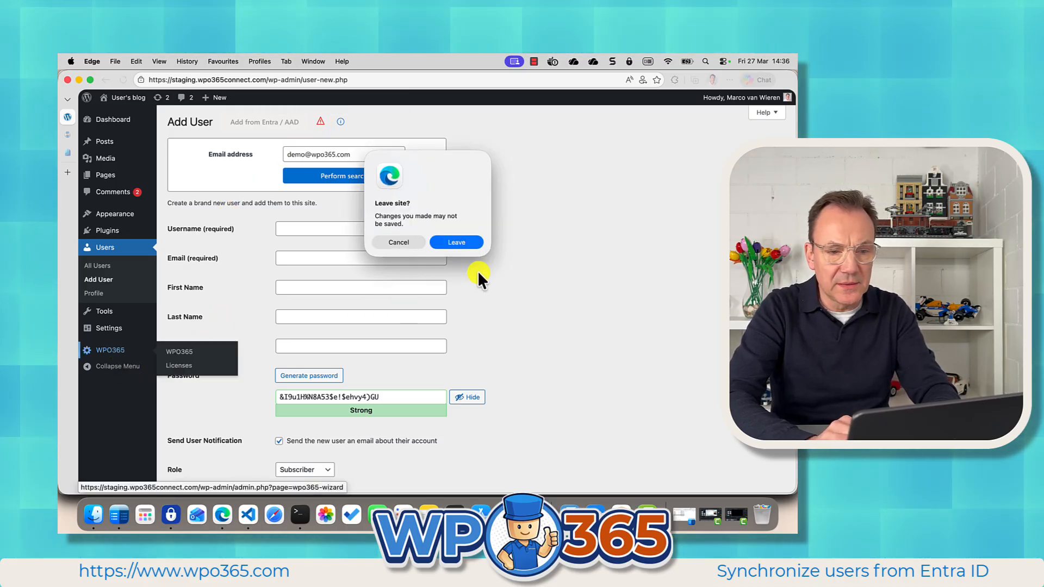
pyautogui.click(463, 240)
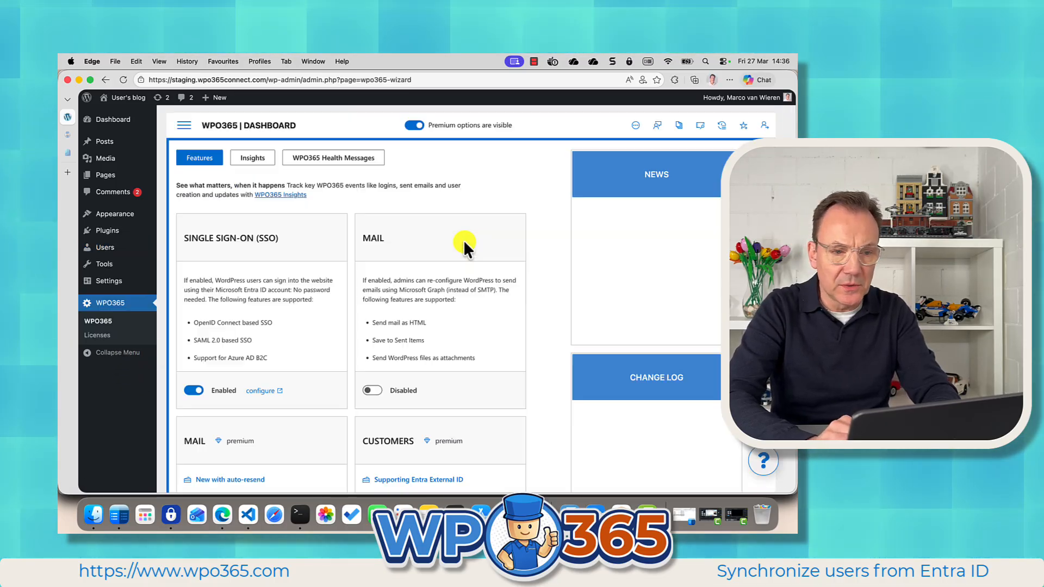
pyautogui.click(186, 130)
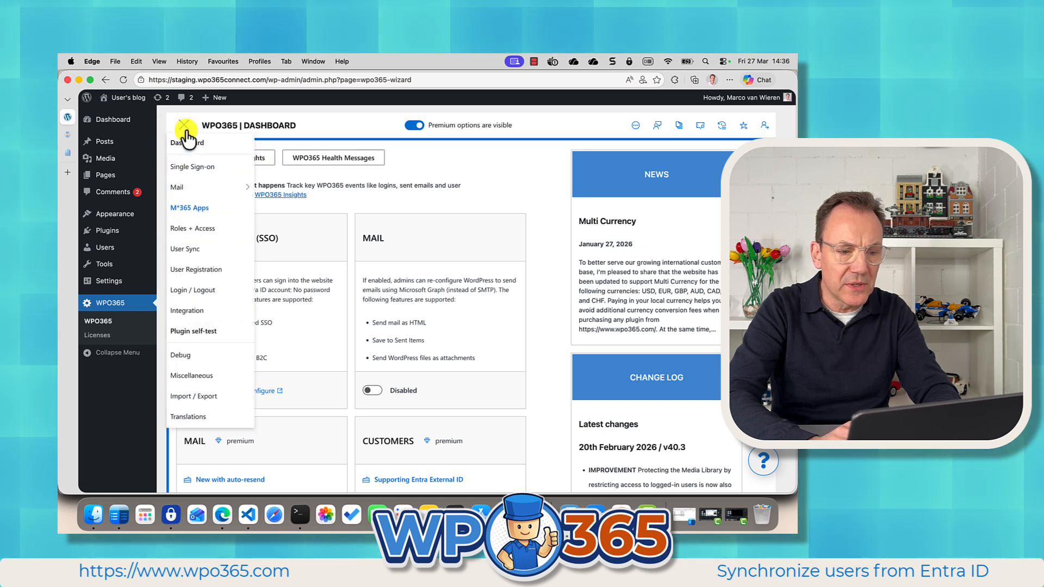
pyautogui.click(184, 351)
pyautogui.scroll(-5, 321, 398)
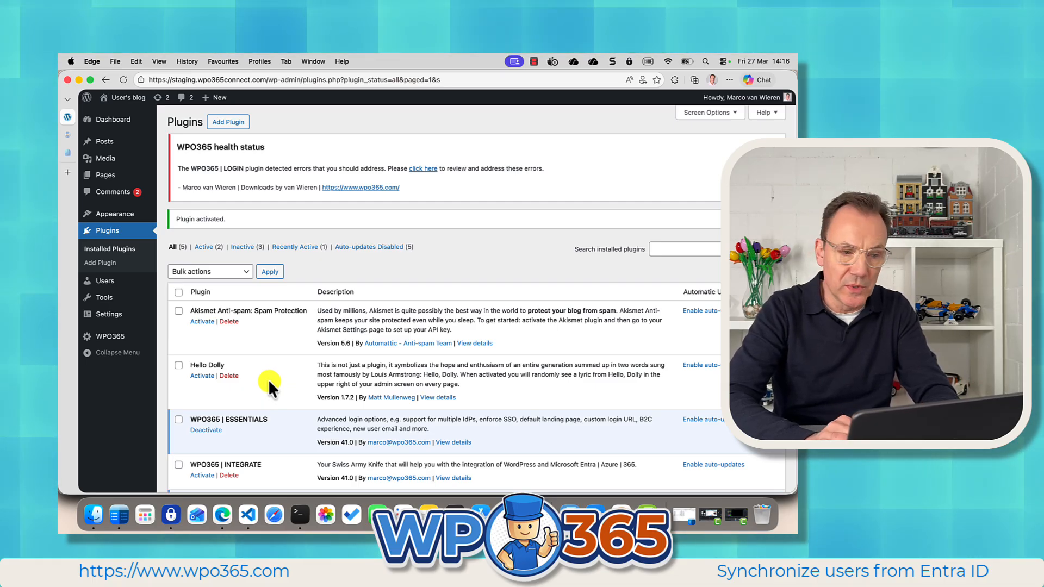
pyautogui.scroll(-3, 262, 366)
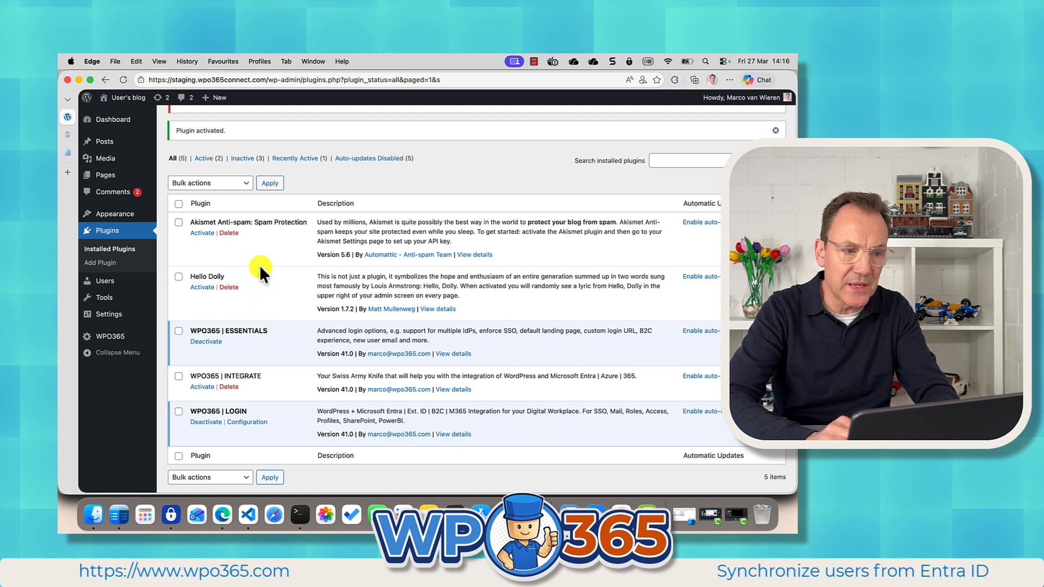
pyautogui.moveTo(145, 177)
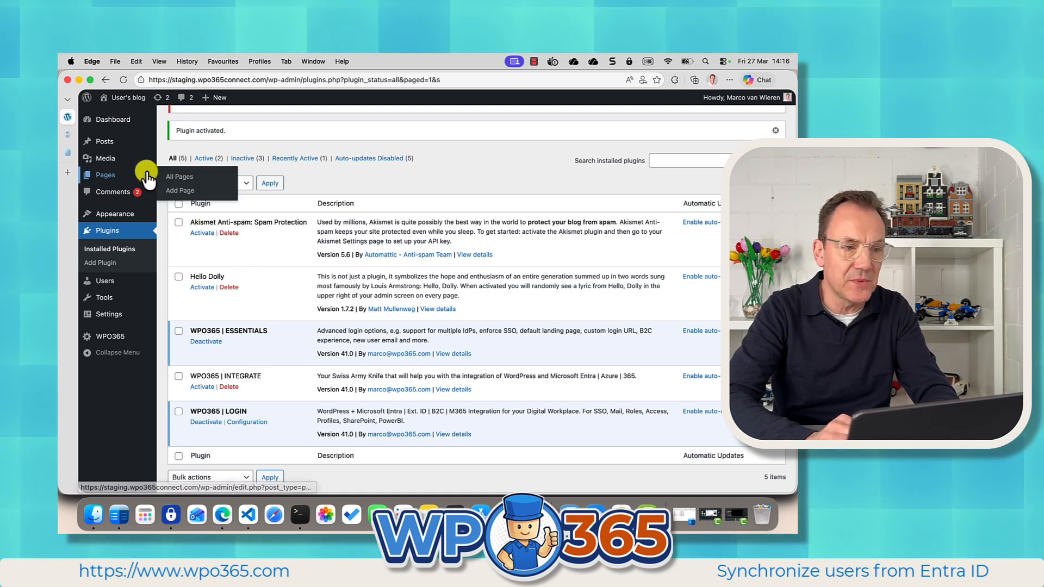
# Switch to the Microsoft Entra admin center and register a new application named VIDEO DEMO SYNC.
pyautogui.click(69, 151)
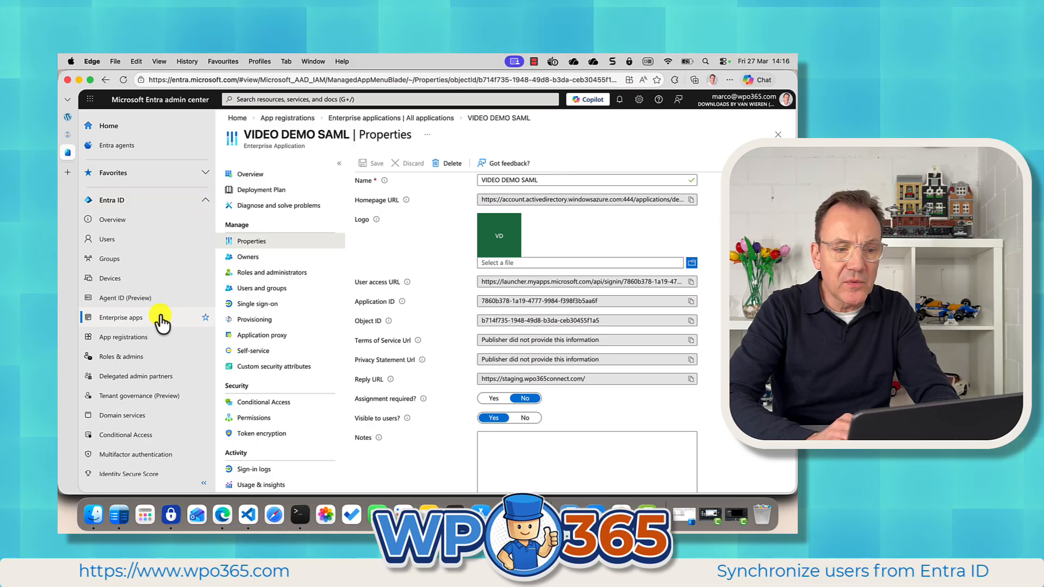
pyautogui.click(134, 342)
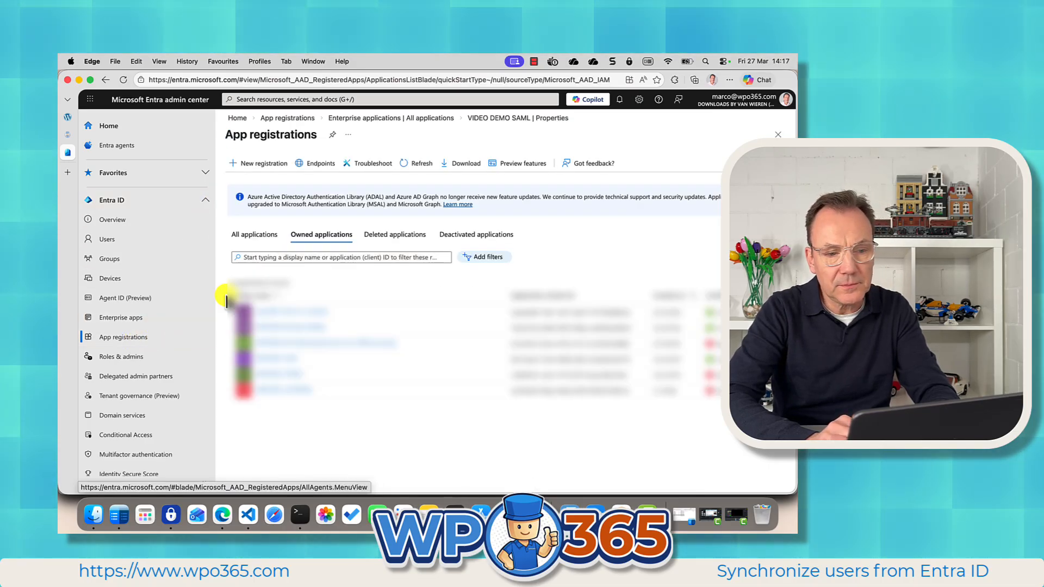
pyautogui.click(267, 163)
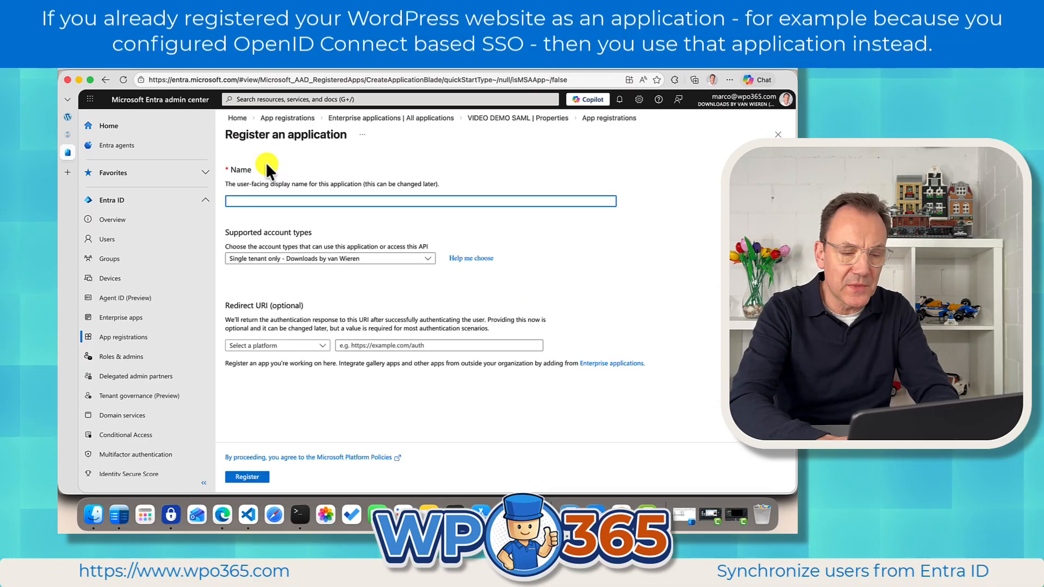
pyautogui.write('VIDEO DEM')
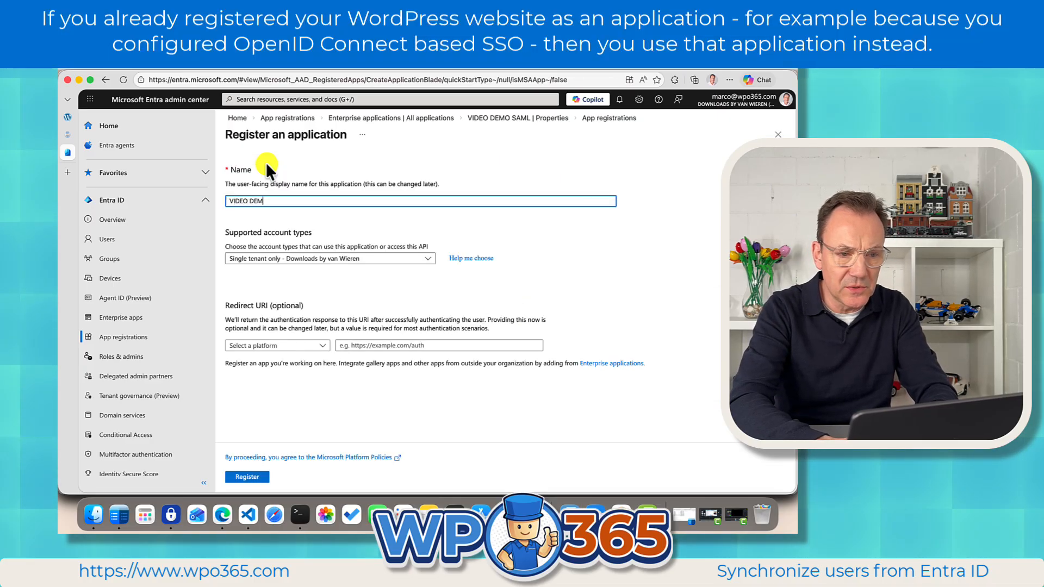
pyautogui.write('O SYNC')
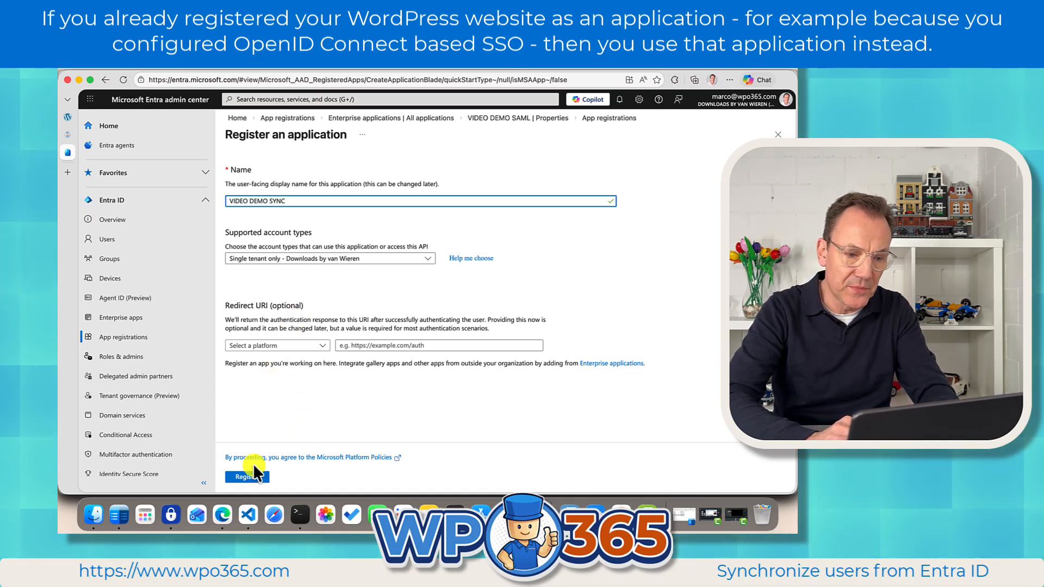
pyautogui.click(246, 477)
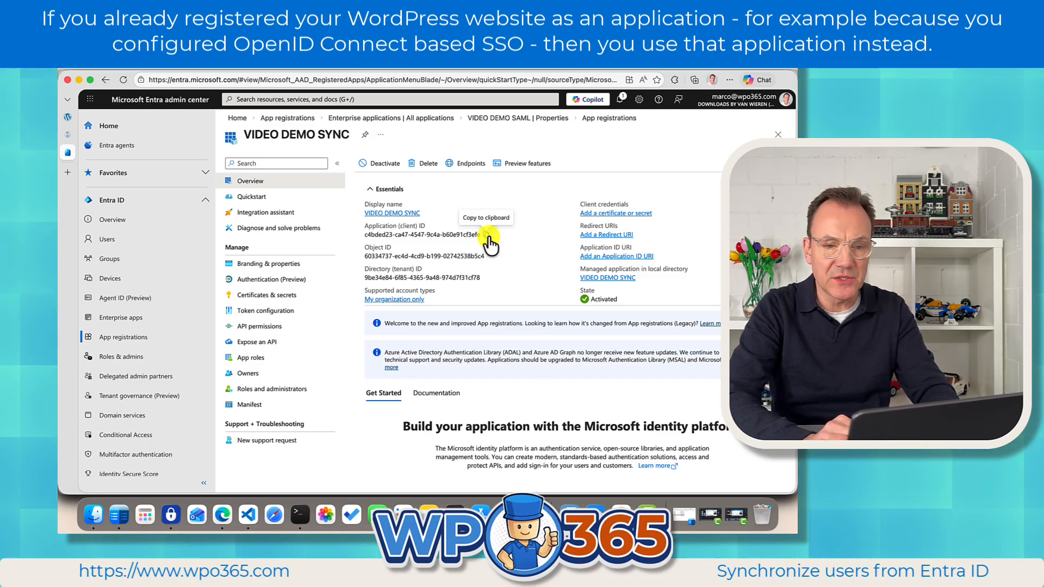
# Copy the new app's Application (client) ID, then enable application access on the WPO365 Integration page.
pyautogui.click(486, 235)
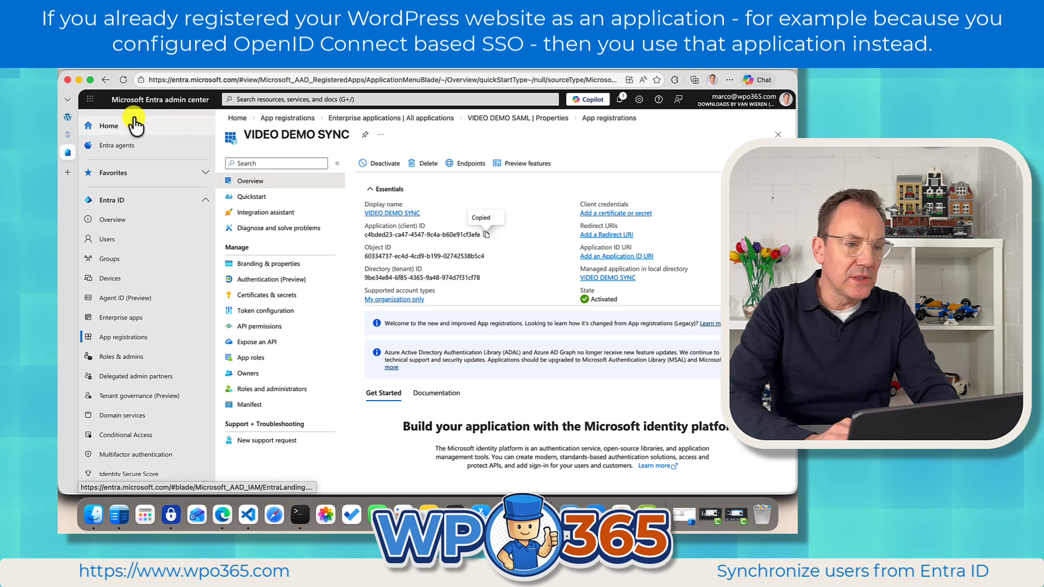
pyautogui.click(66, 117)
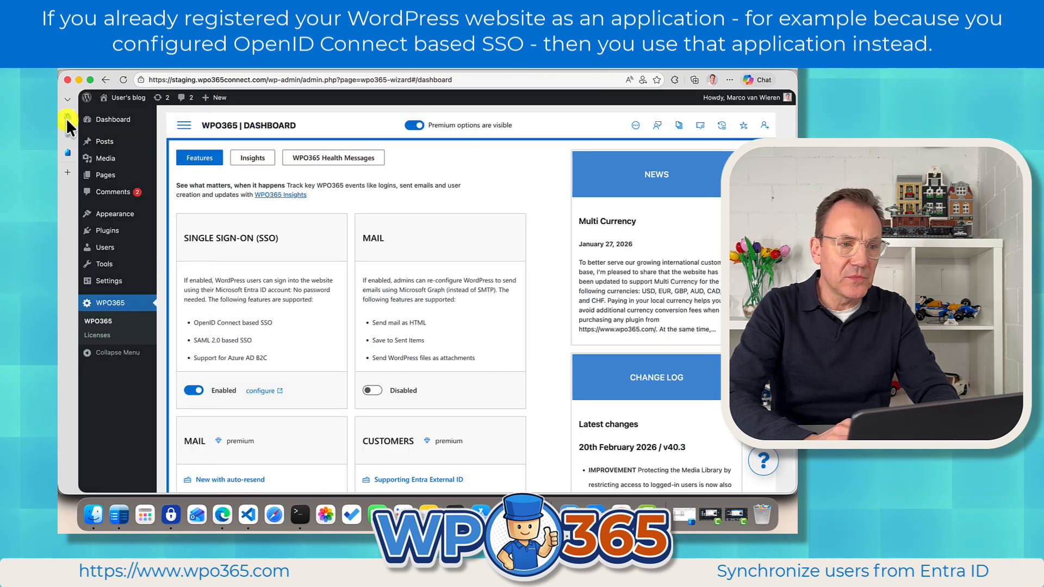
pyautogui.click(184, 125)
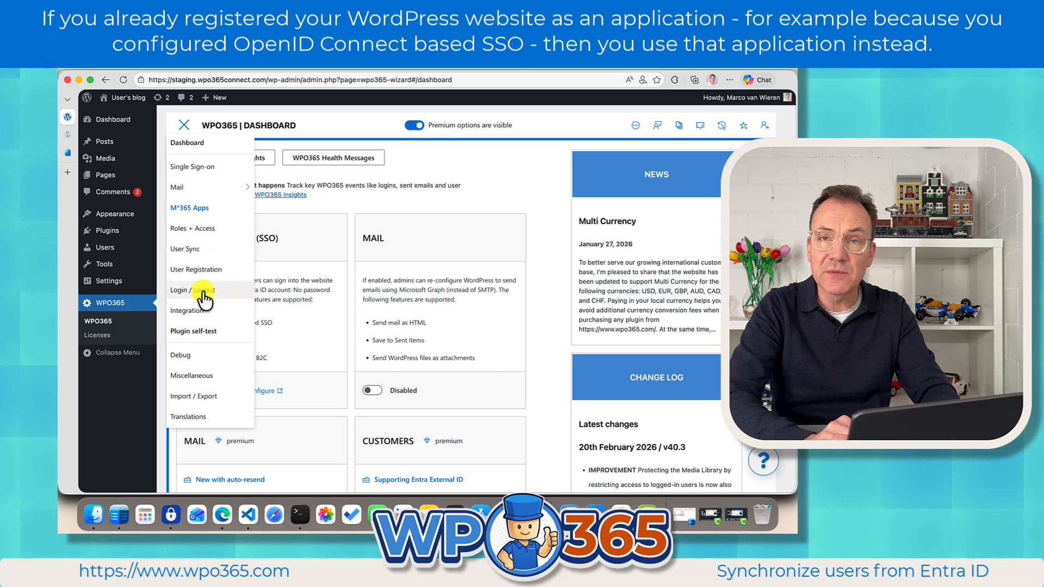
pyautogui.click(188, 311)
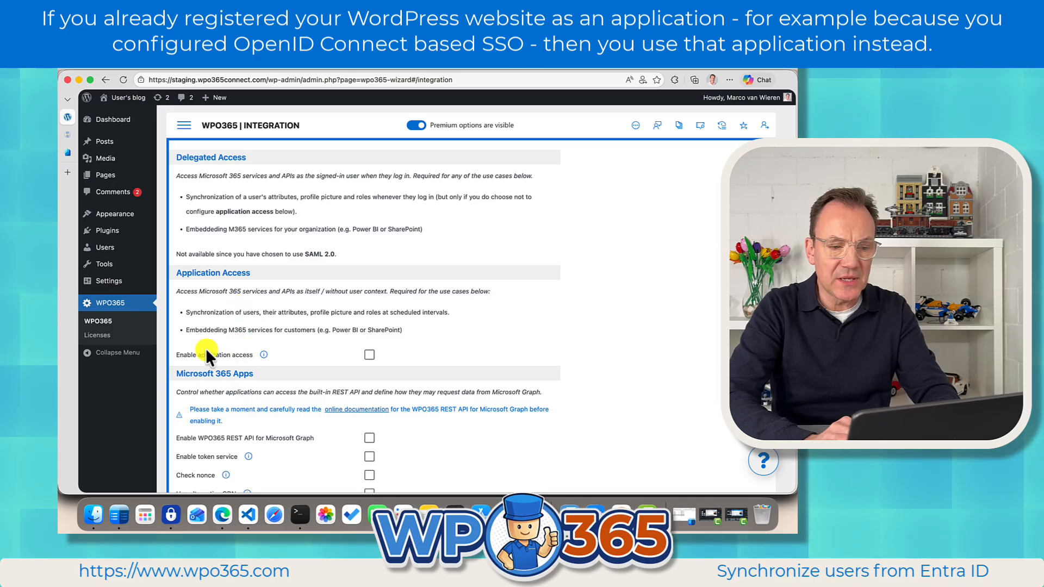
pyautogui.click(369, 356)
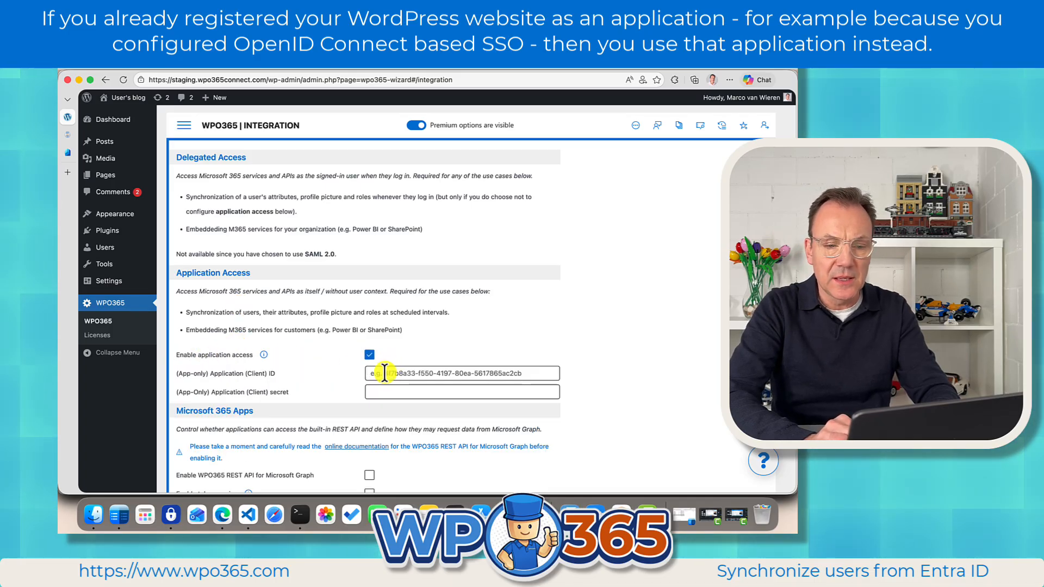
# Paste the copied Application (client) ID into the app-only Application (Client) ID field.
pyautogui.click(379, 373)
pyautogui.press('super+v')
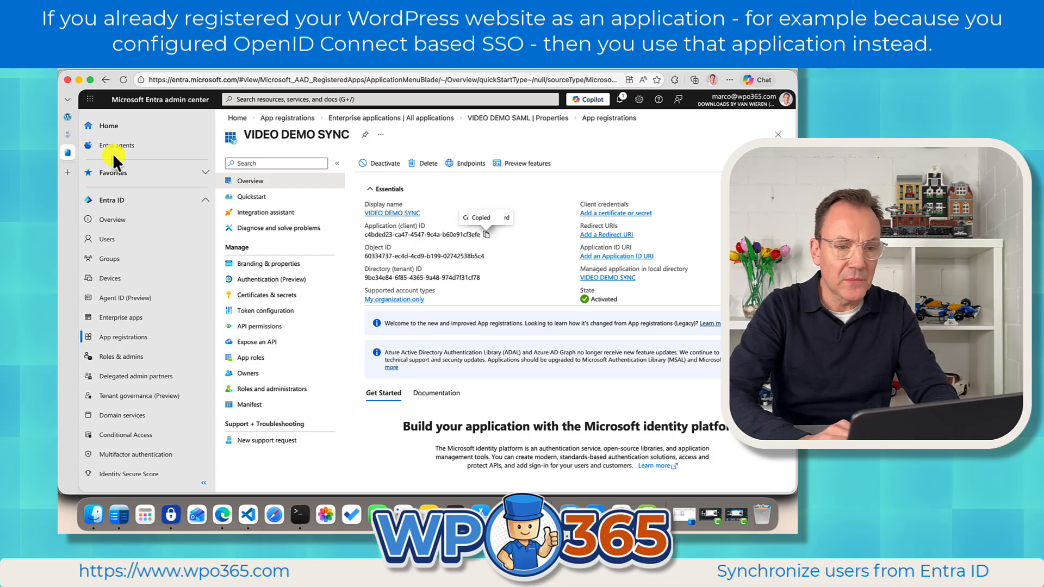
# Create a new client secret for VIDEO DEMO SYNC under Certificates & secrets with the default expiry, and copy its value.
pyautogui.click(254, 297)
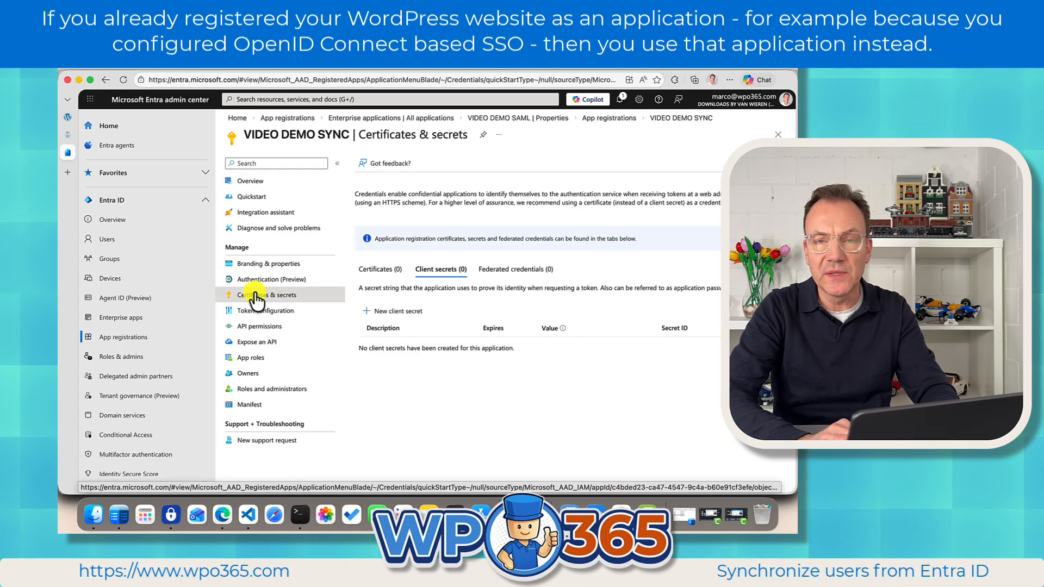
pyautogui.click(396, 314)
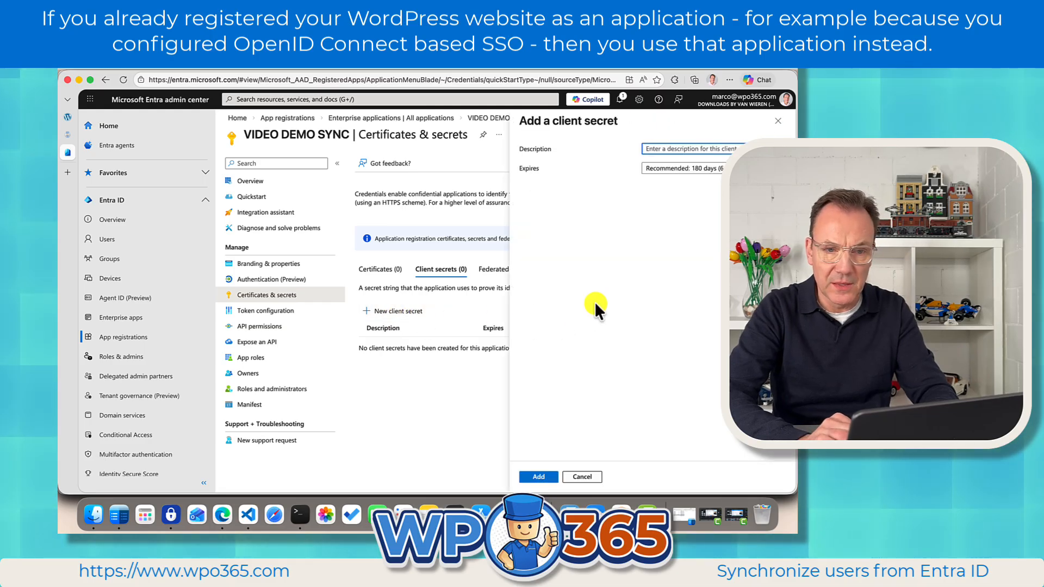
pyautogui.click(647, 148)
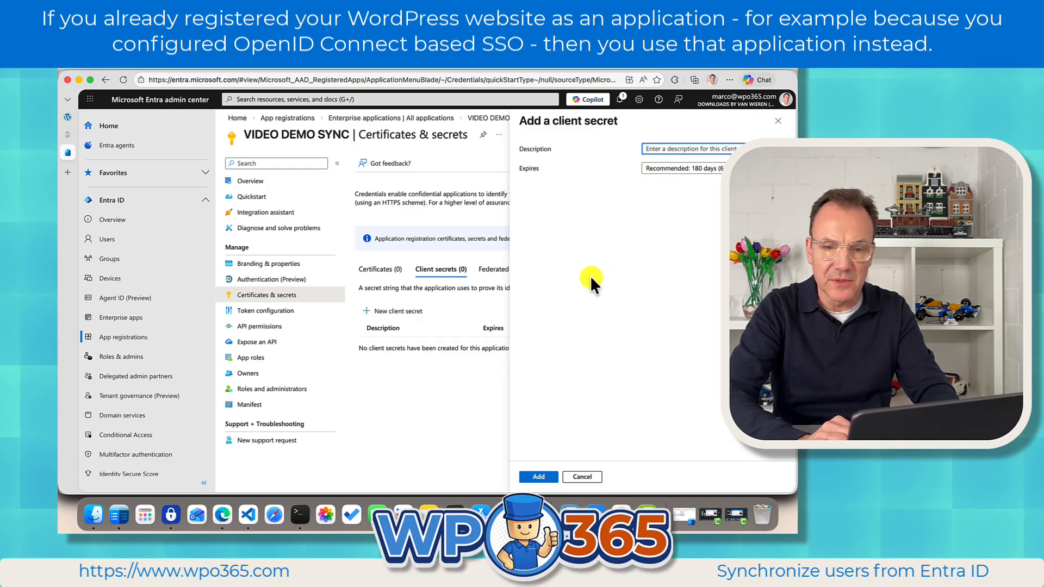
pyautogui.click(541, 476)
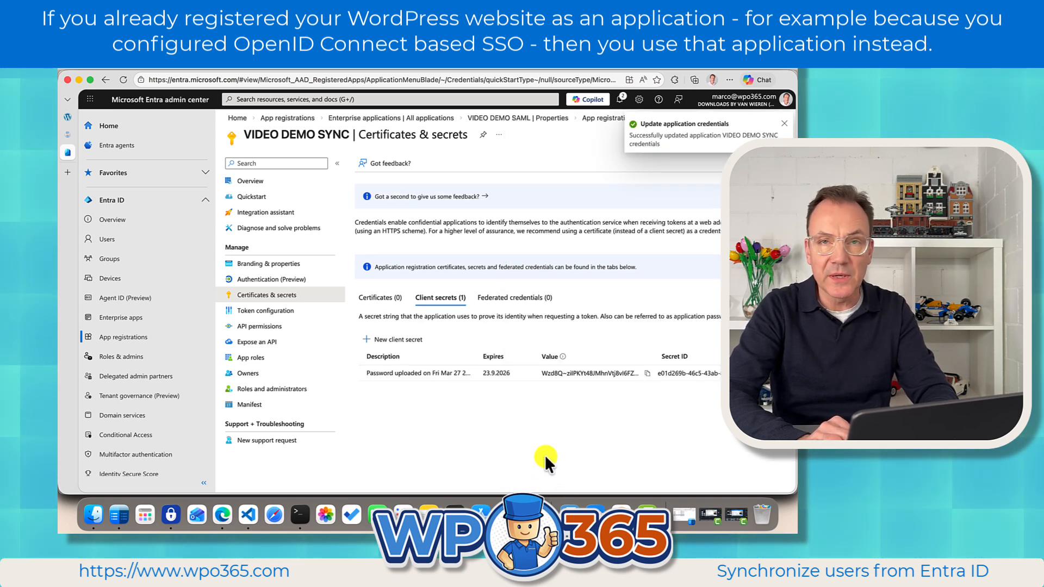
pyautogui.click(647, 373)
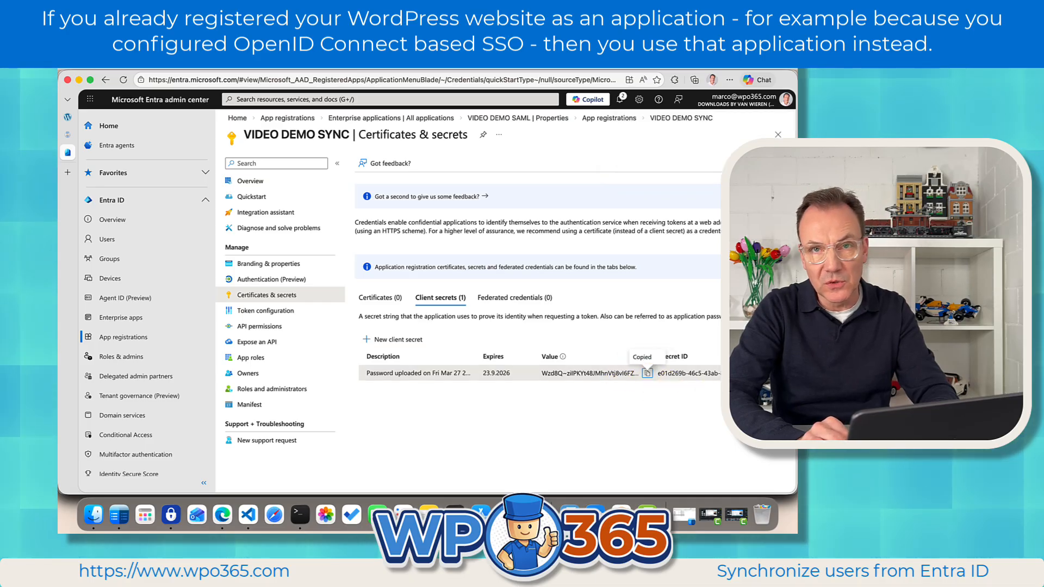
pyautogui.click(645, 372)
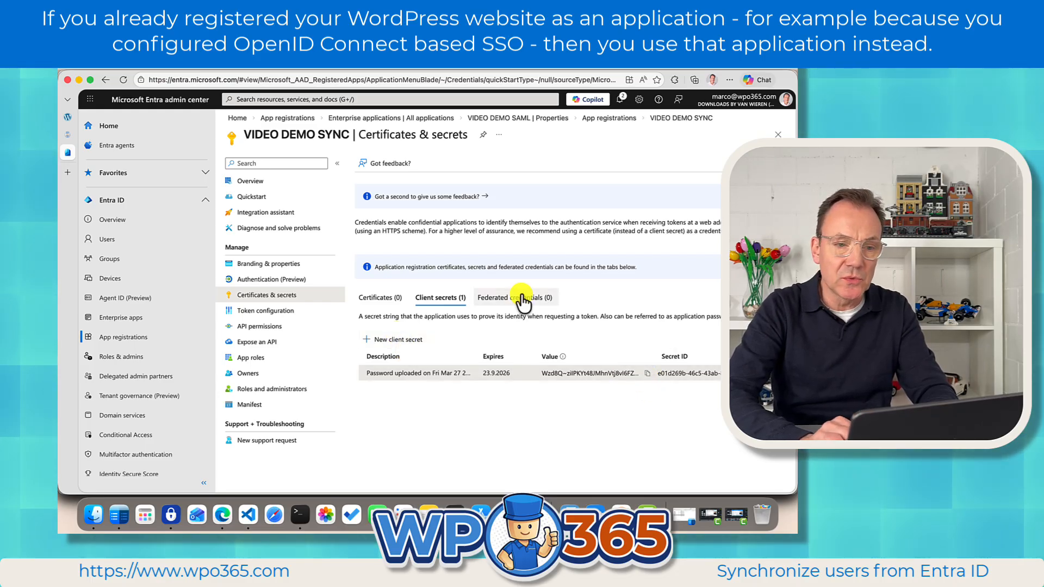
# Paste the client secret into the app-only Application (Client) secret field on the WPO365 Integration page.
pyautogui.click(68, 118)
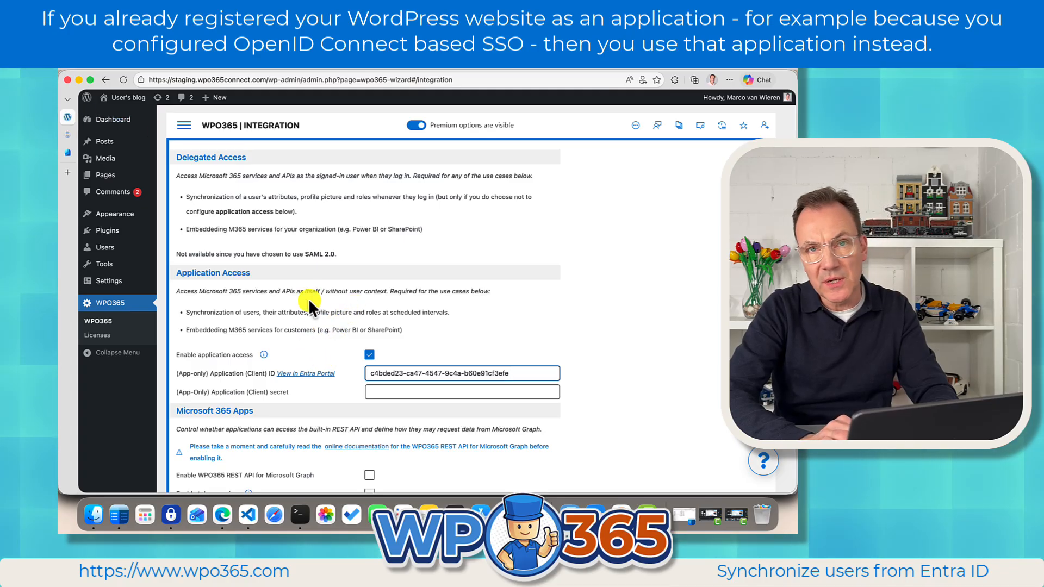
pyautogui.click(390, 392)
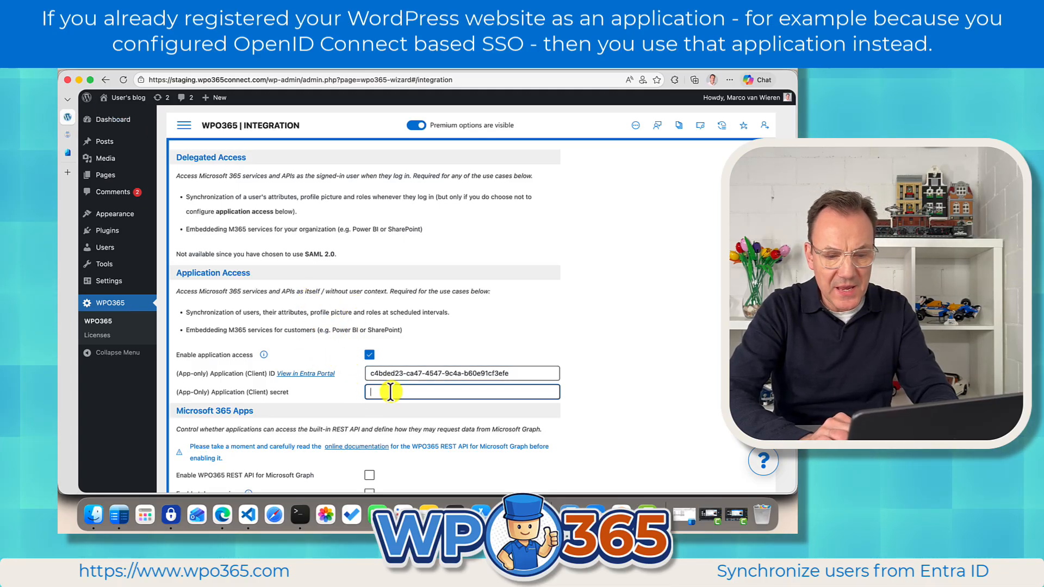
pyautogui.press('super+v')
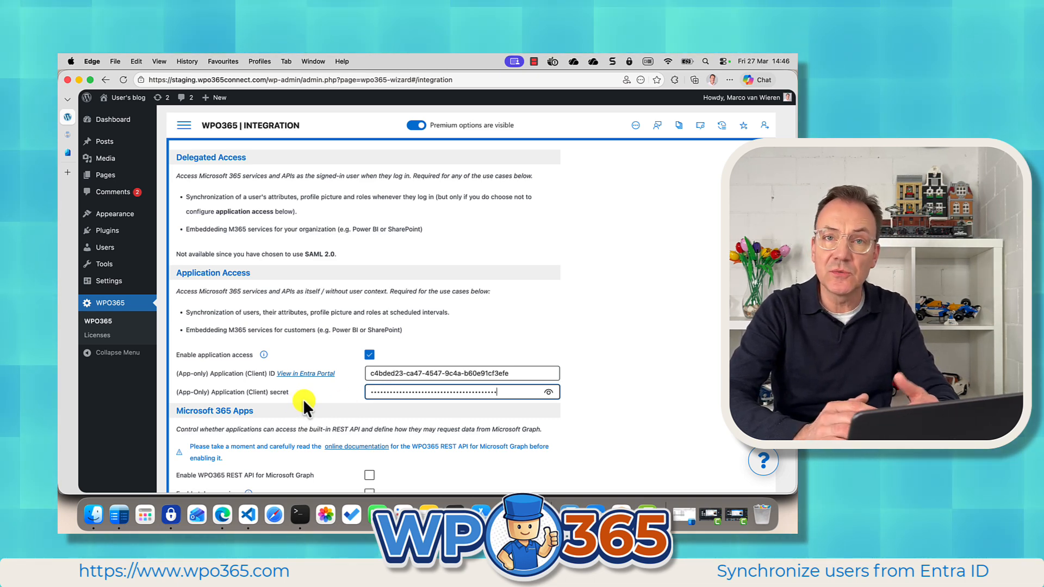
# Save the WPO365 integration configuration.
pyautogui.scroll(-3, 321, 425)
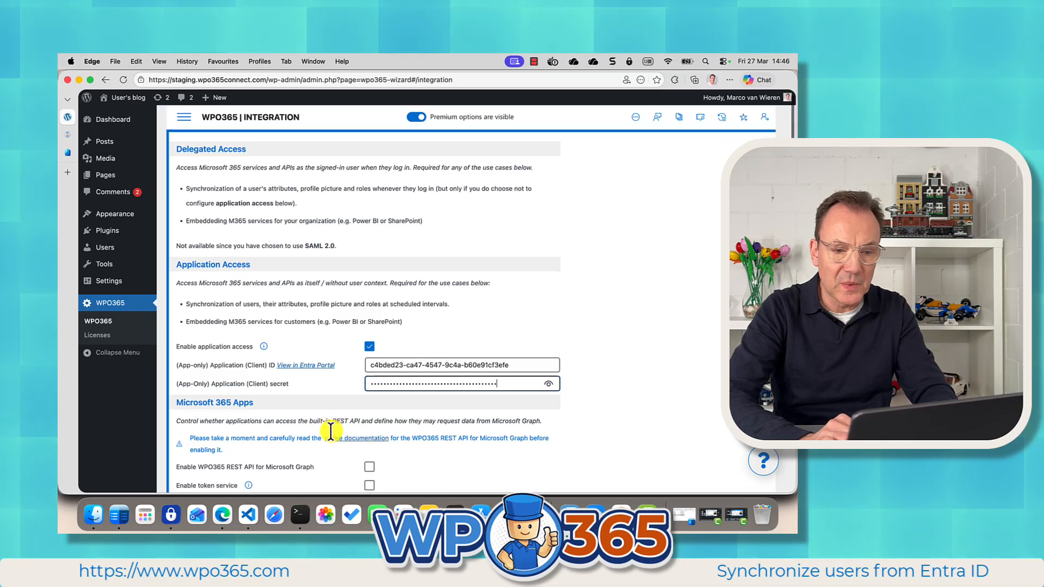
pyautogui.scroll(-15, 330, 429)
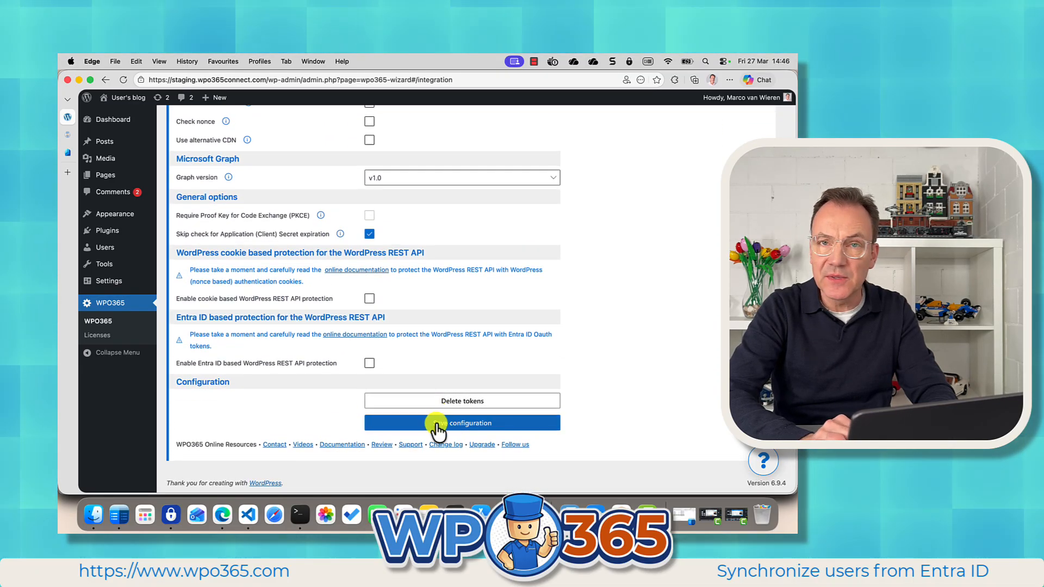
pyautogui.click(435, 423)
pyautogui.click(488, 350)
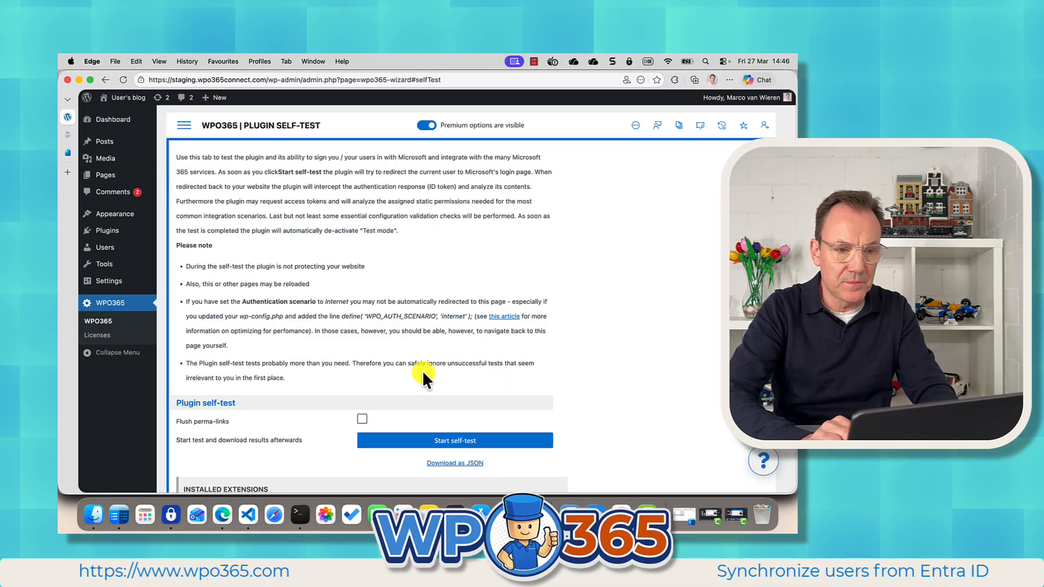
# Remove the delegated Microsoft Graph User.Read permission from the VIDEO DEMO SYNC app's API permissions.
pyautogui.click(67, 152)
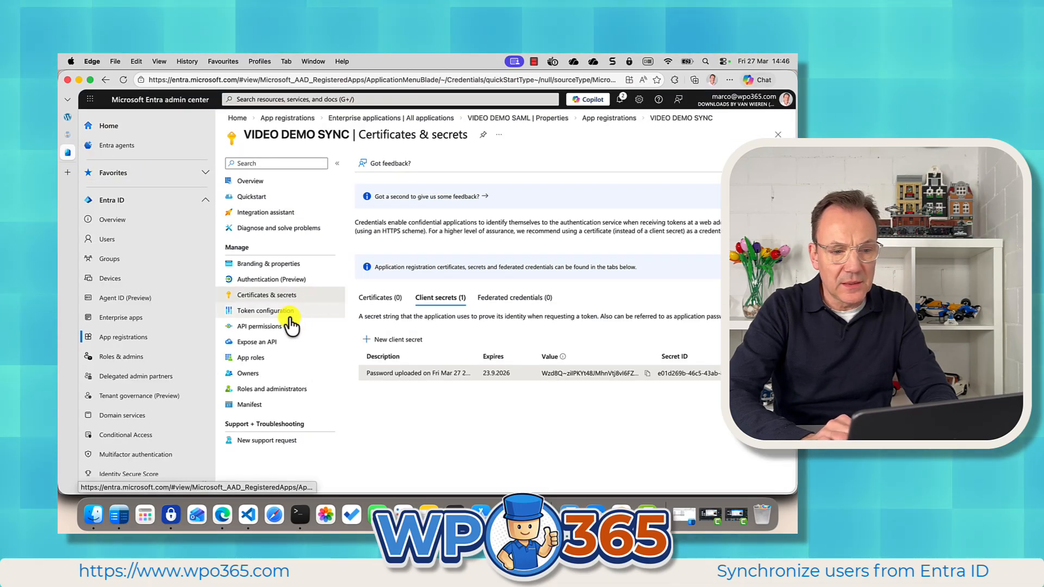
pyautogui.click(272, 336)
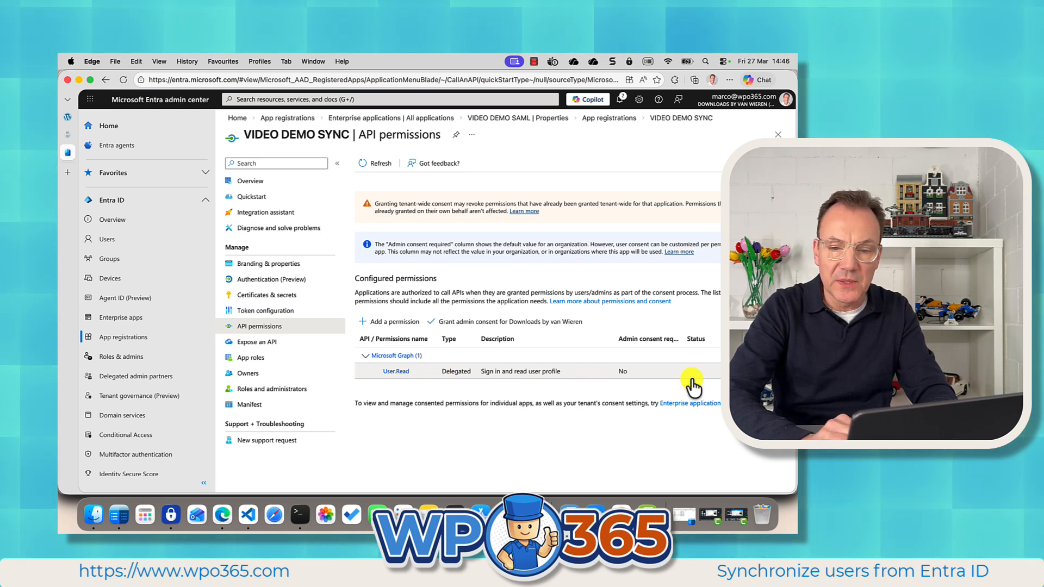
pyautogui.click(714, 372)
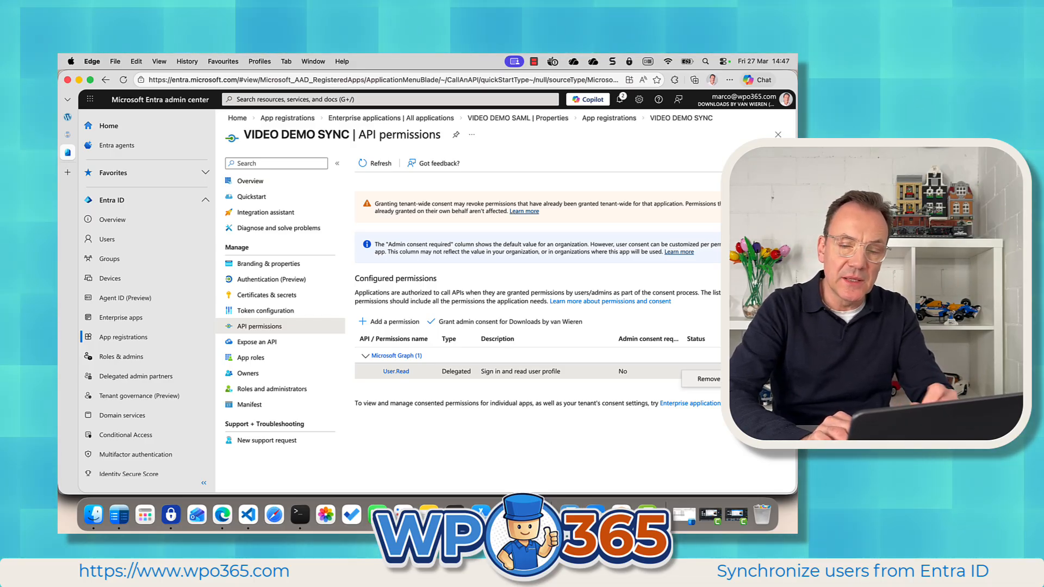
pyautogui.click(706, 379)
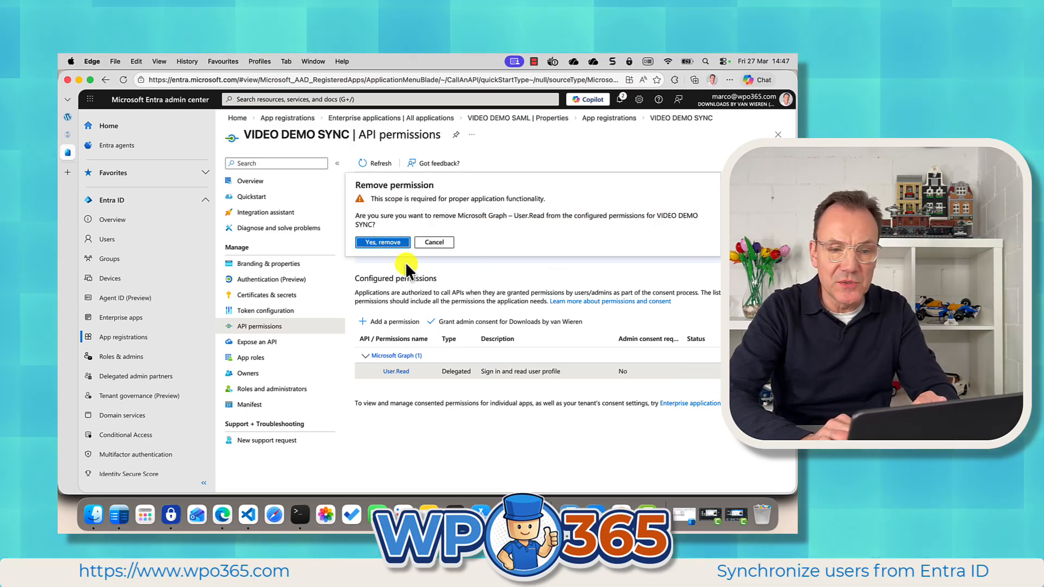
pyautogui.click(389, 242)
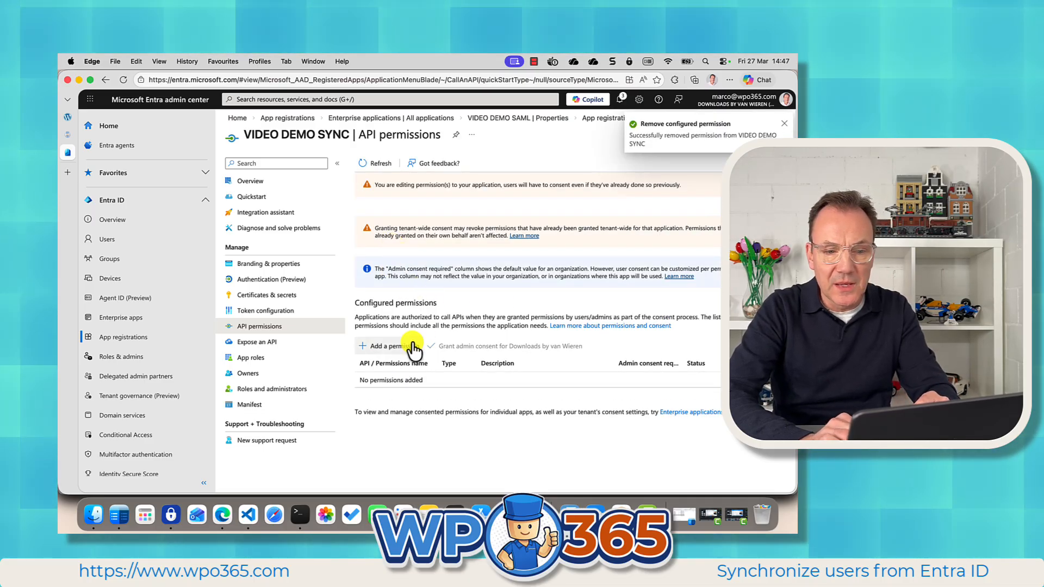
# Add the Microsoft Graph application permission User.Read.All to the app.
pyautogui.click(405, 345)
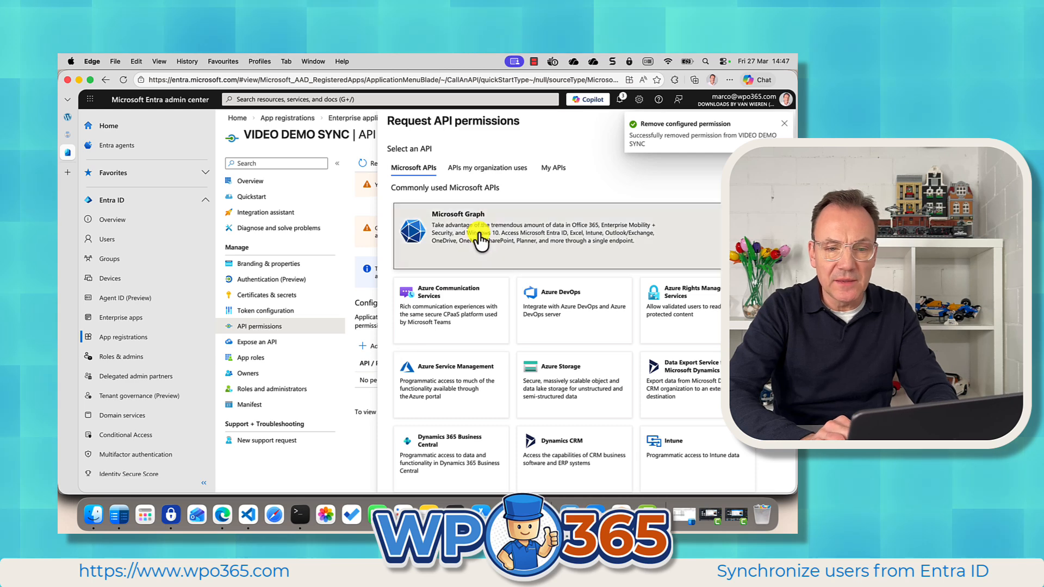
pyautogui.click(478, 237)
pyautogui.click(466, 265)
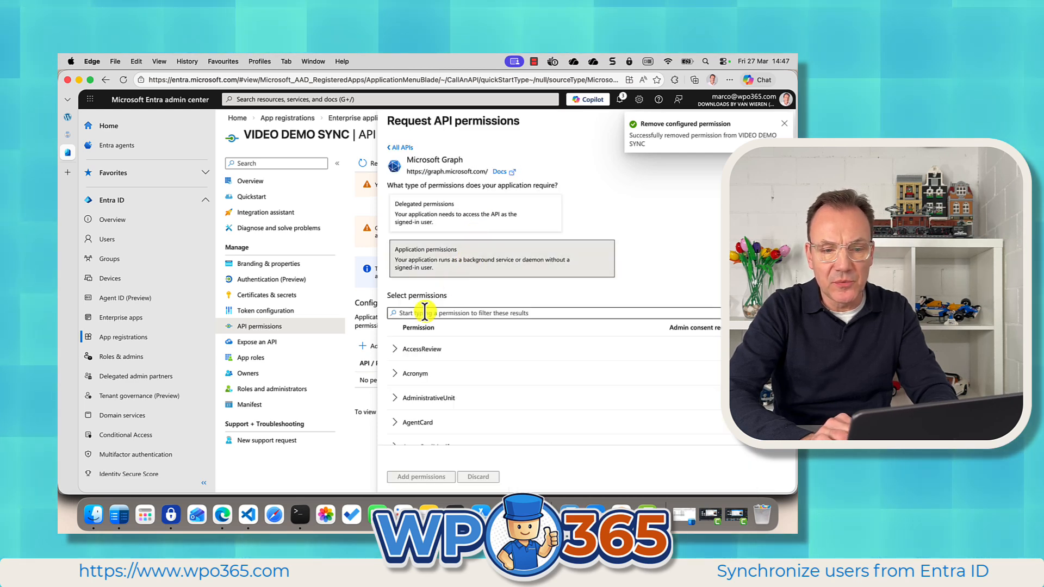
pyautogui.click(423, 312)
pyautogui.write('Users')
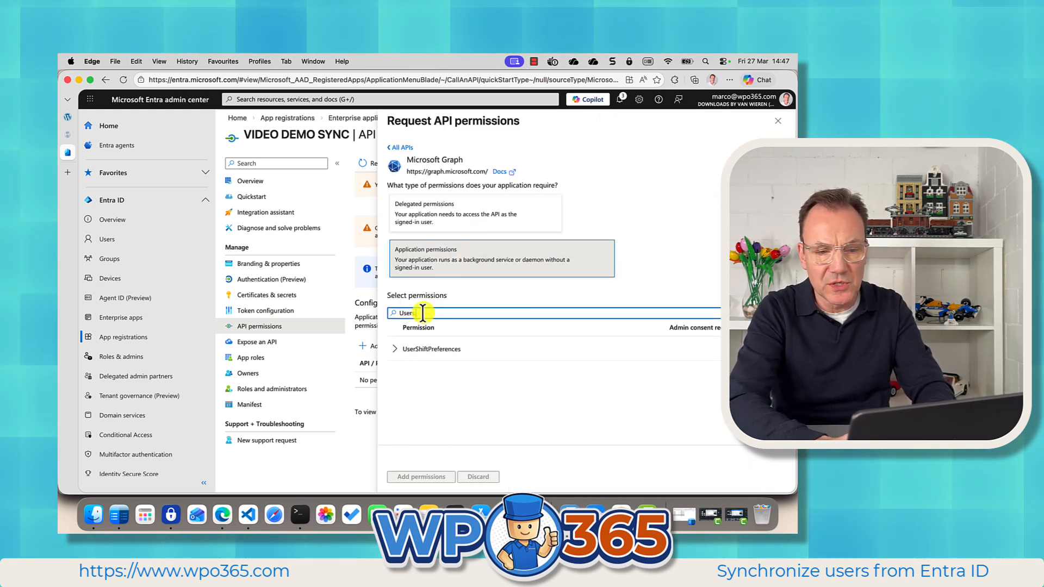
pyautogui.press('BackSpace')
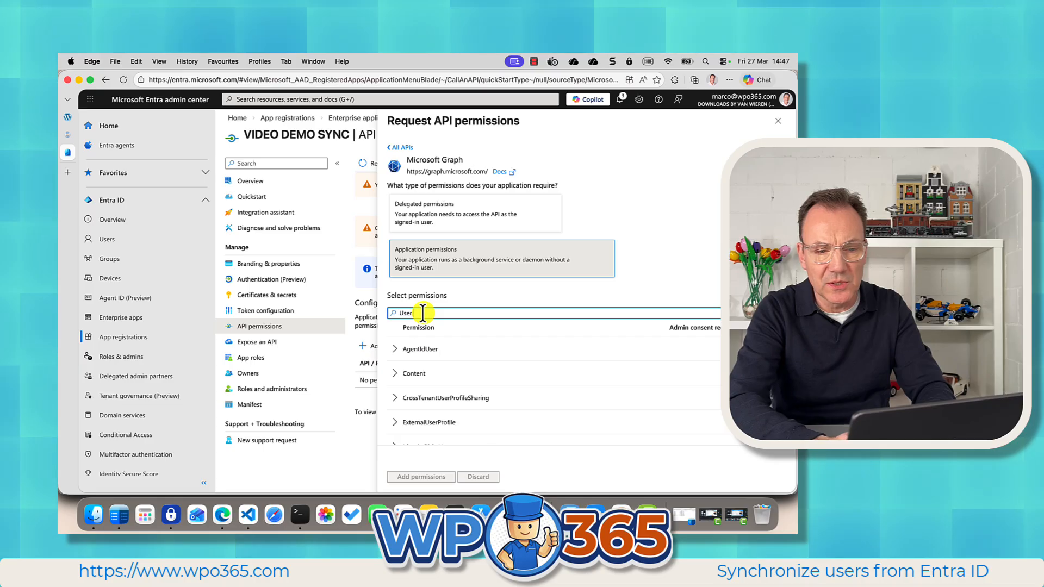
pyautogui.write('.Read.All')
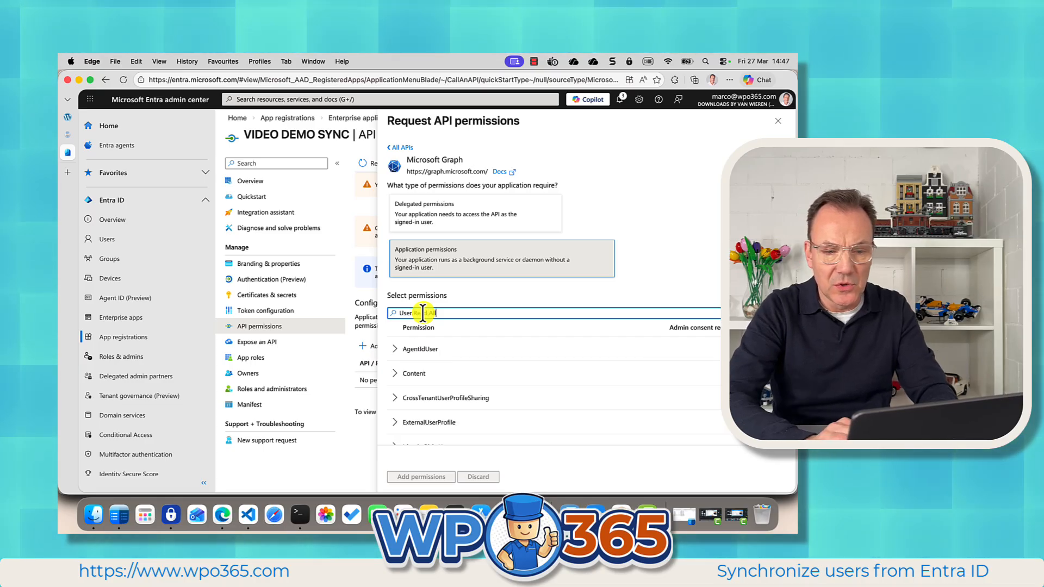
pyautogui.click(409, 376)
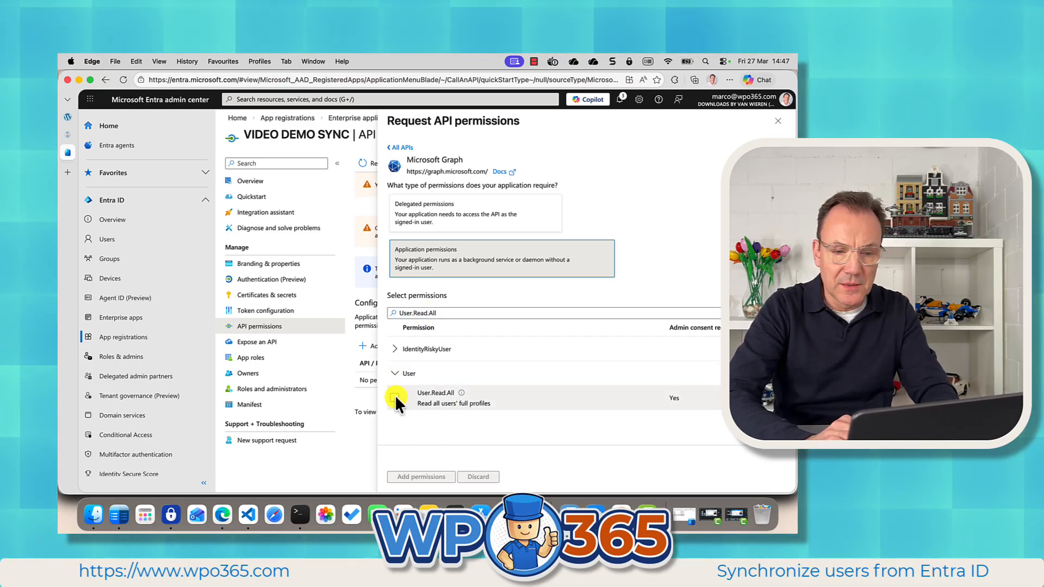
pyautogui.click(395, 397)
pyautogui.click(410, 476)
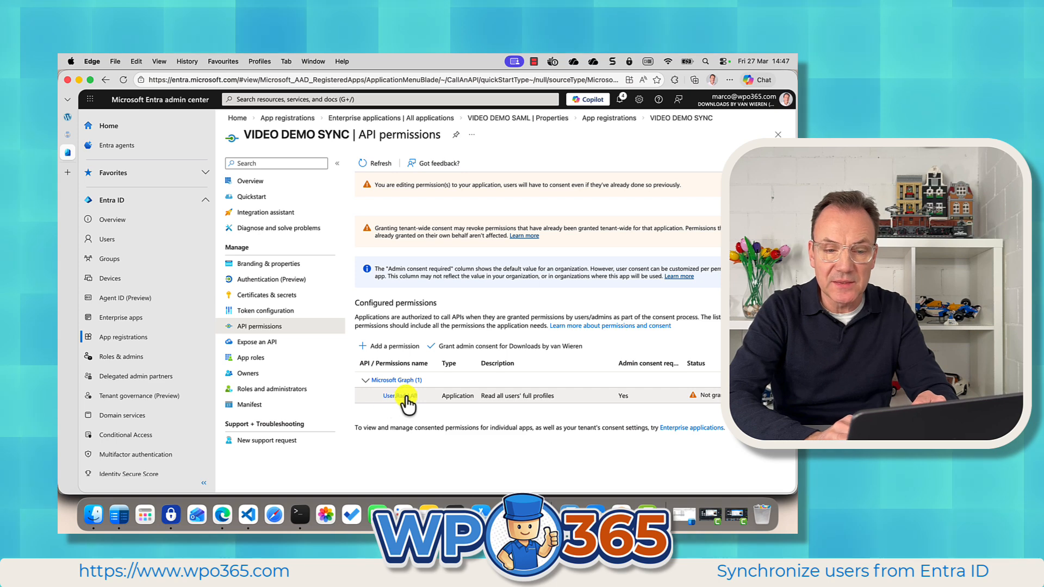
# Grant admin consent for the app's requested permissions.
pyautogui.click(513, 350)
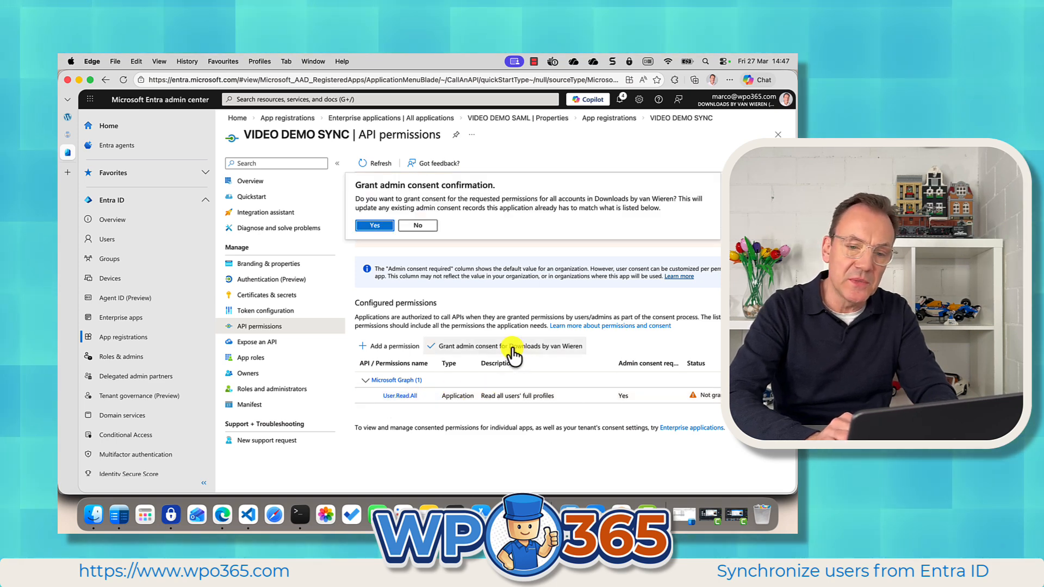
pyautogui.click(375, 225)
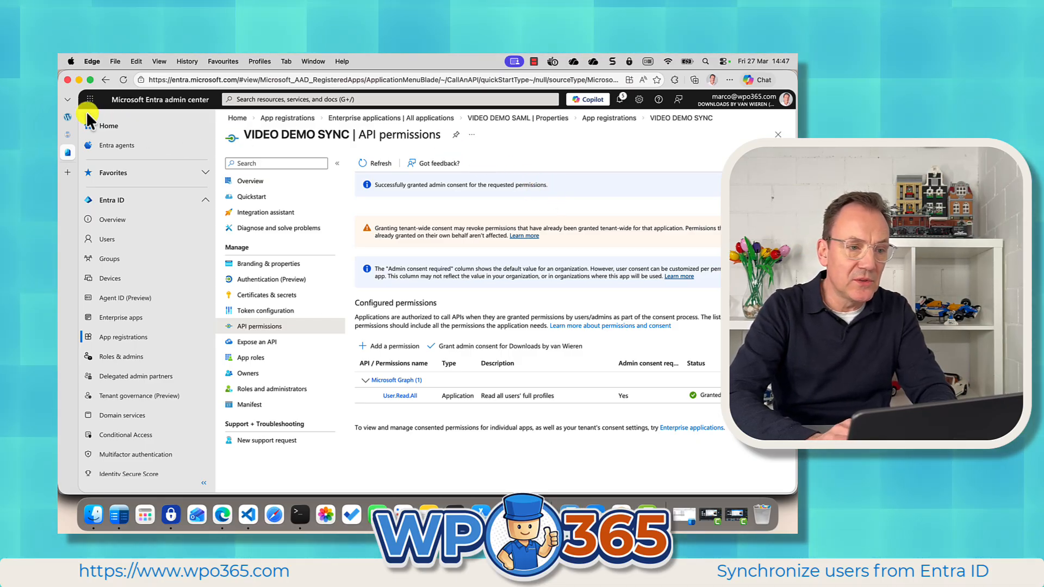
# Open the WordPress Add User page and search Entra for the demo user's e-mail address via Add from Entra / AAD.
pyautogui.click(67, 115)
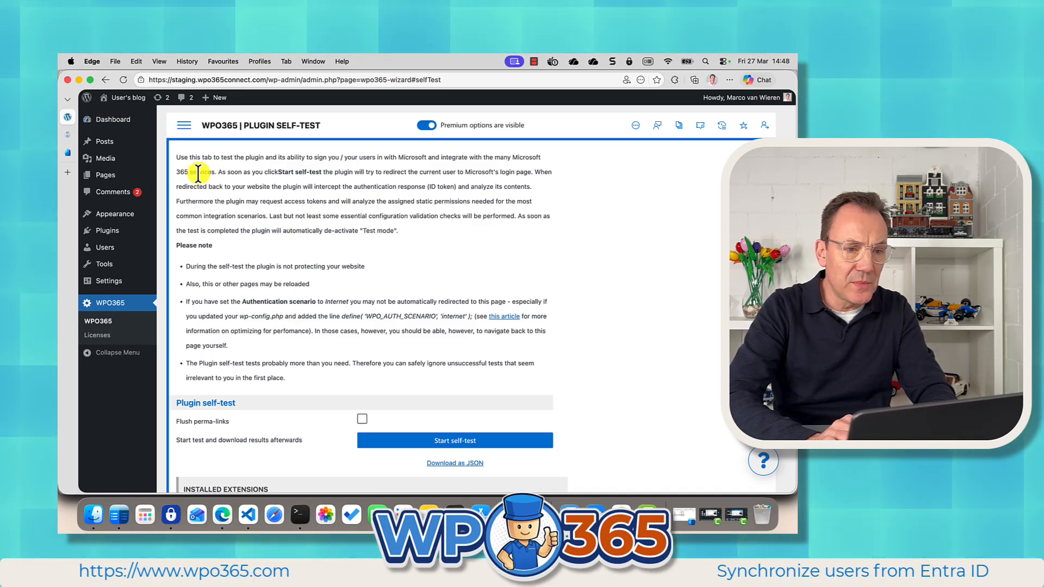
pyautogui.moveTo(109, 246)
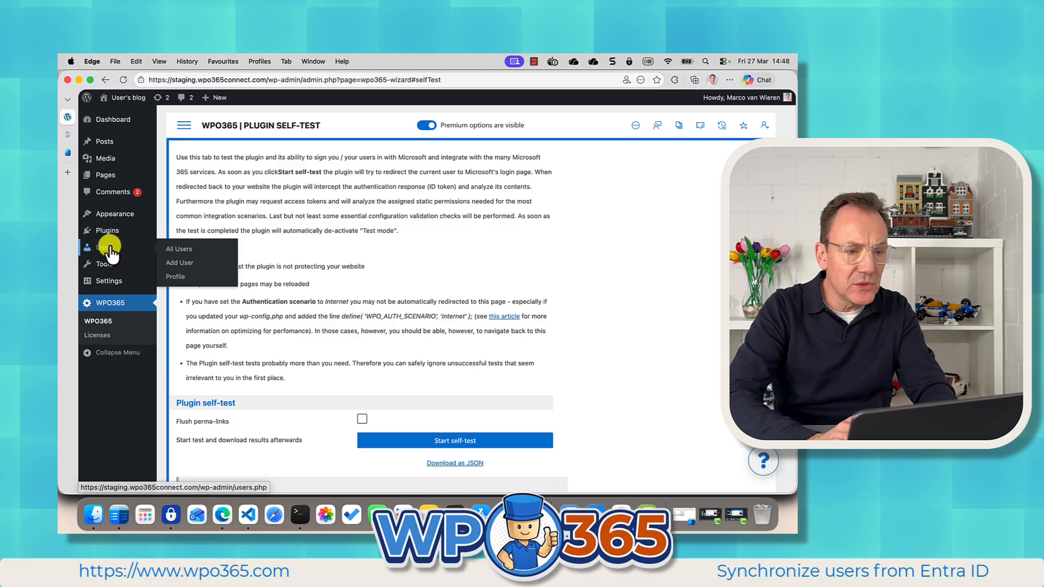
pyautogui.click(172, 262)
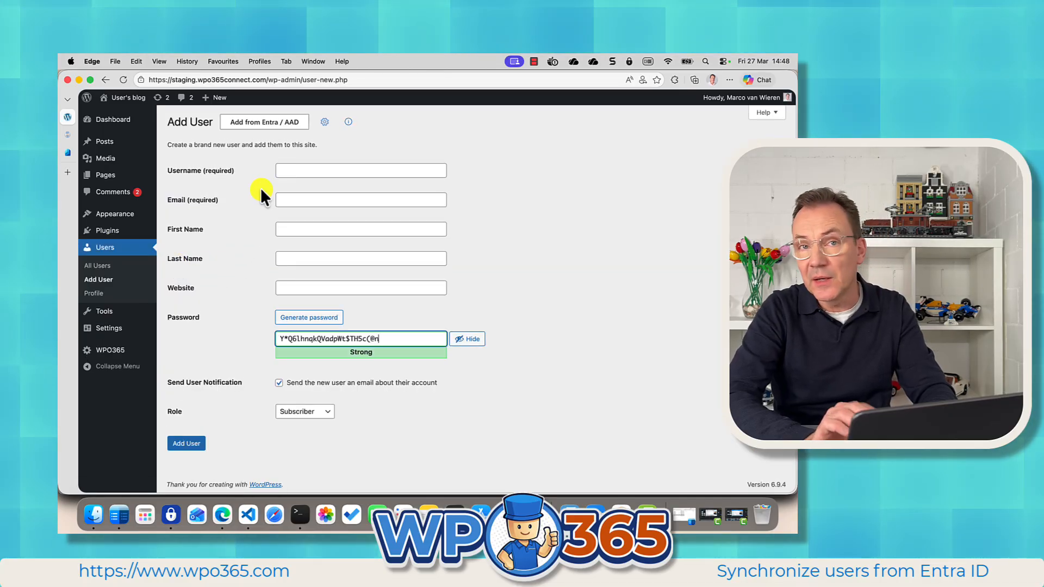
pyautogui.click(251, 128)
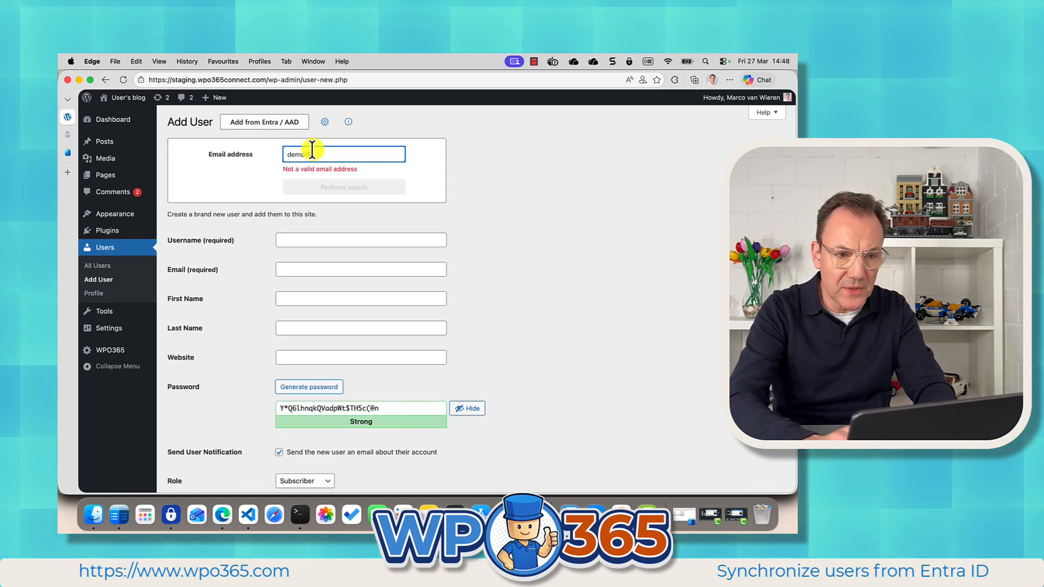
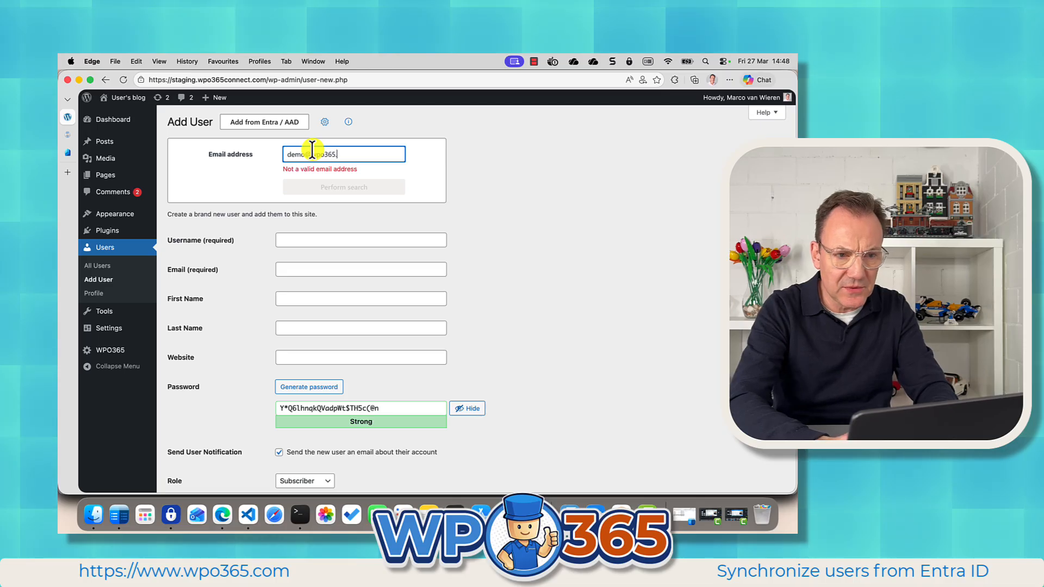
pyautogui.click(329, 178)
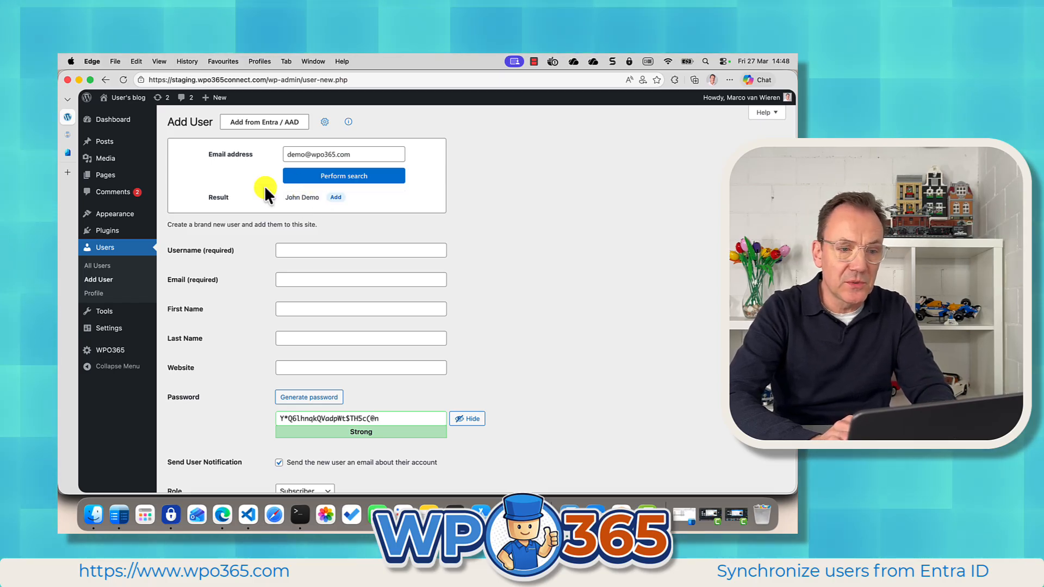
# Fill the new-user form from the found Entra user, and open the Microsoft Graph property mapping settings.
pyautogui.click(335, 198)
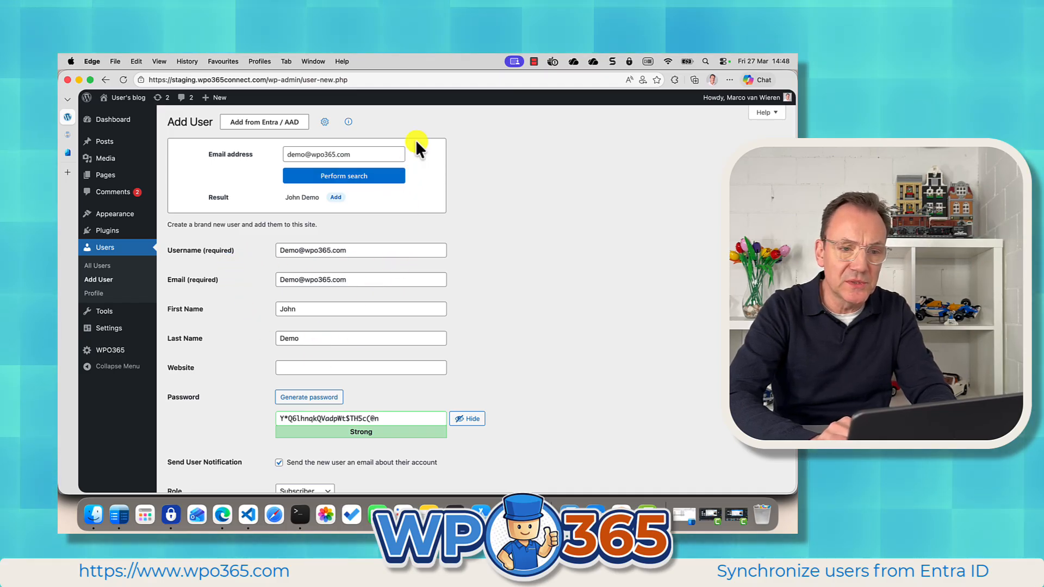
pyautogui.click(325, 125)
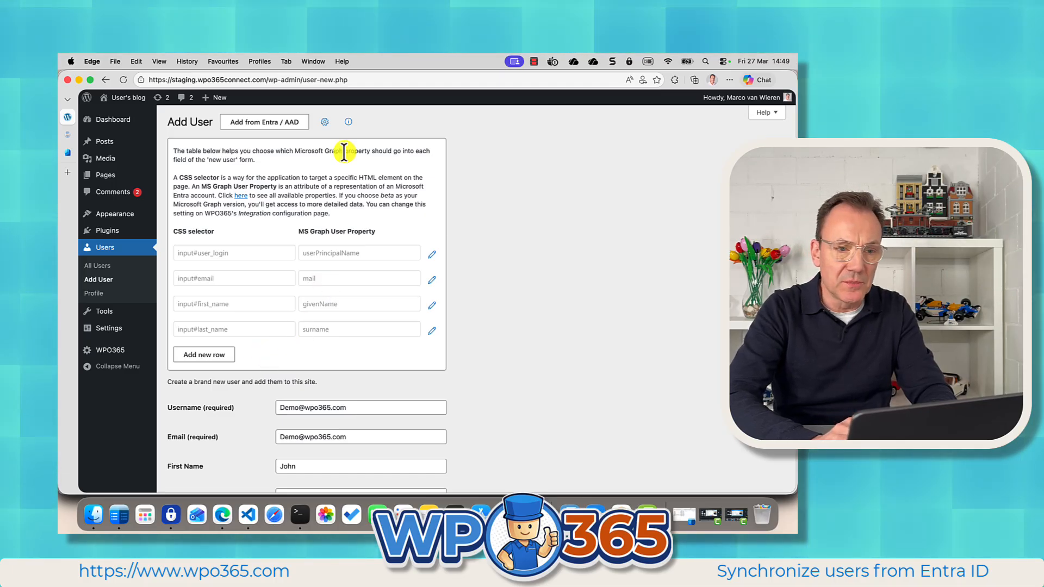
# Close the property mapping settings and create the new user from the filled-in form.
pyautogui.click(324, 122)
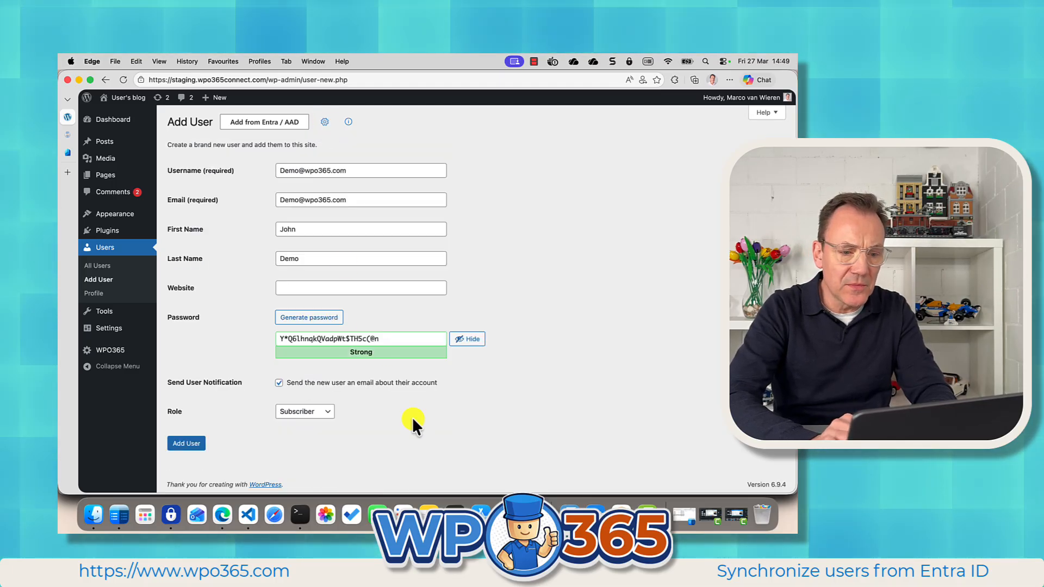
pyautogui.click(186, 445)
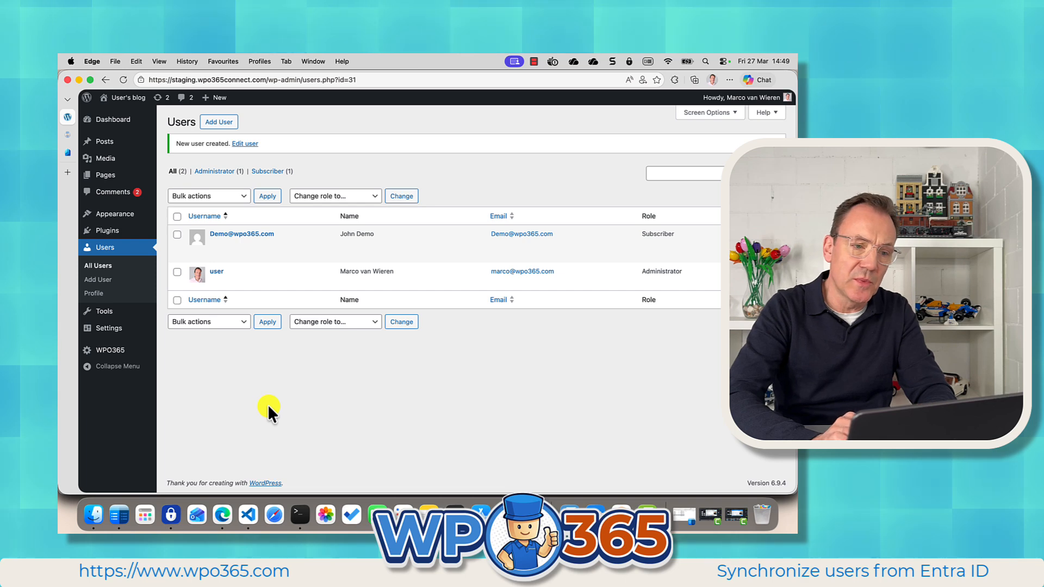
# Open the WPO365 User Registration settings and examine the 'Create new users in WordPress' option.
pyautogui.moveTo(324, 260)
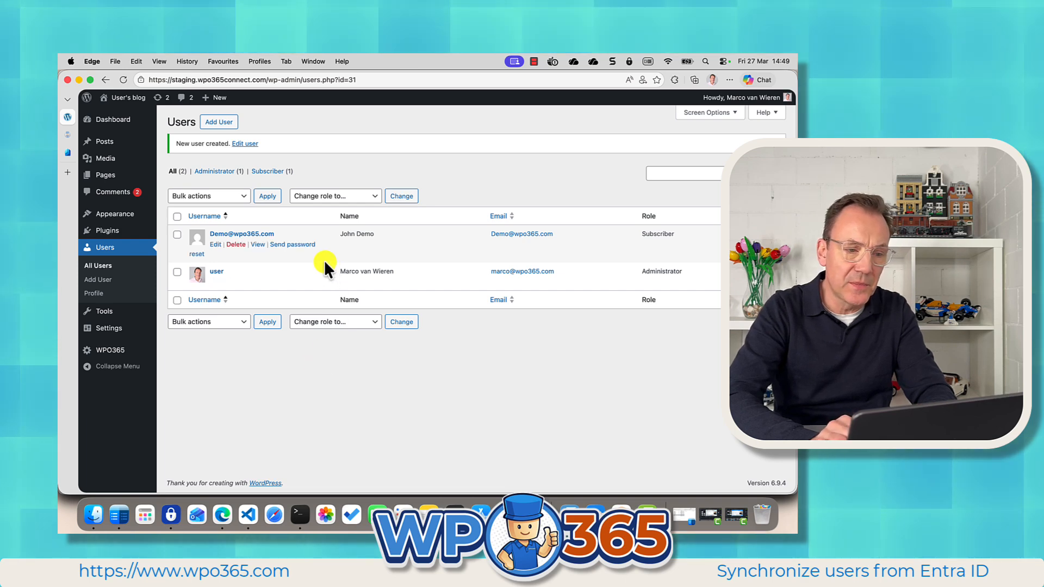
pyautogui.click(108, 349)
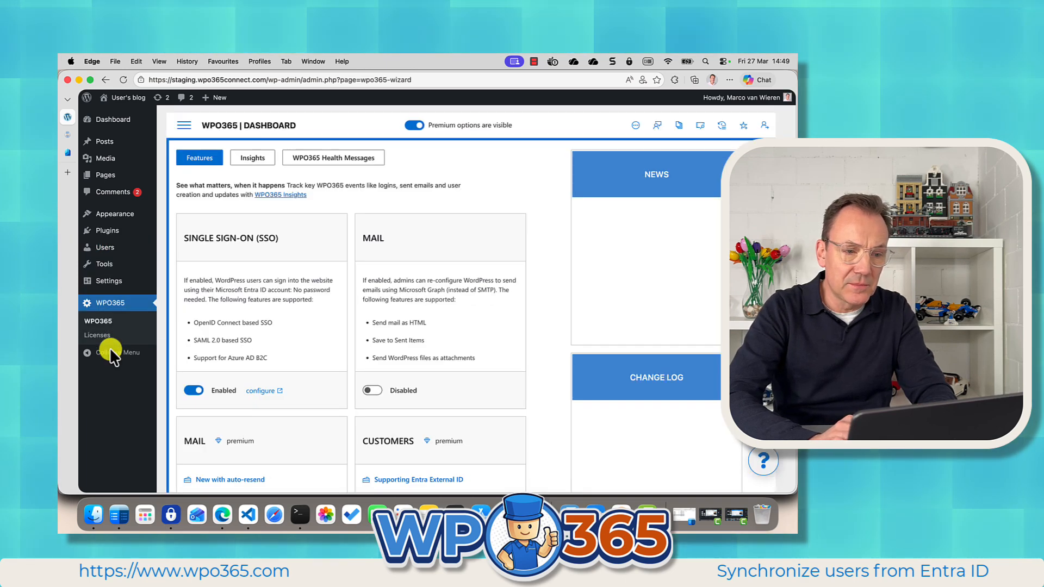
pyautogui.click(185, 125)
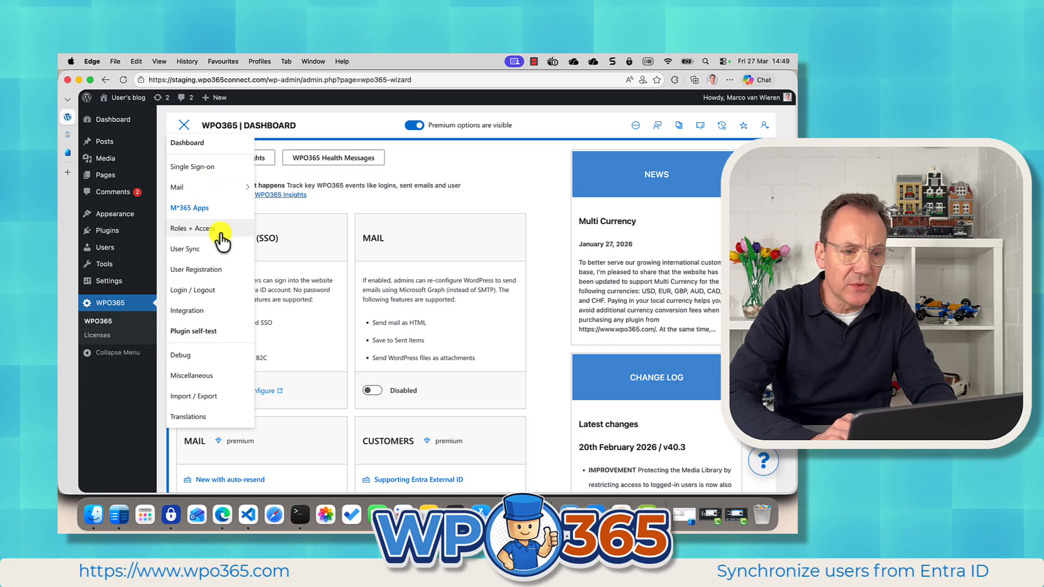
pyautogui.click(204, 269)
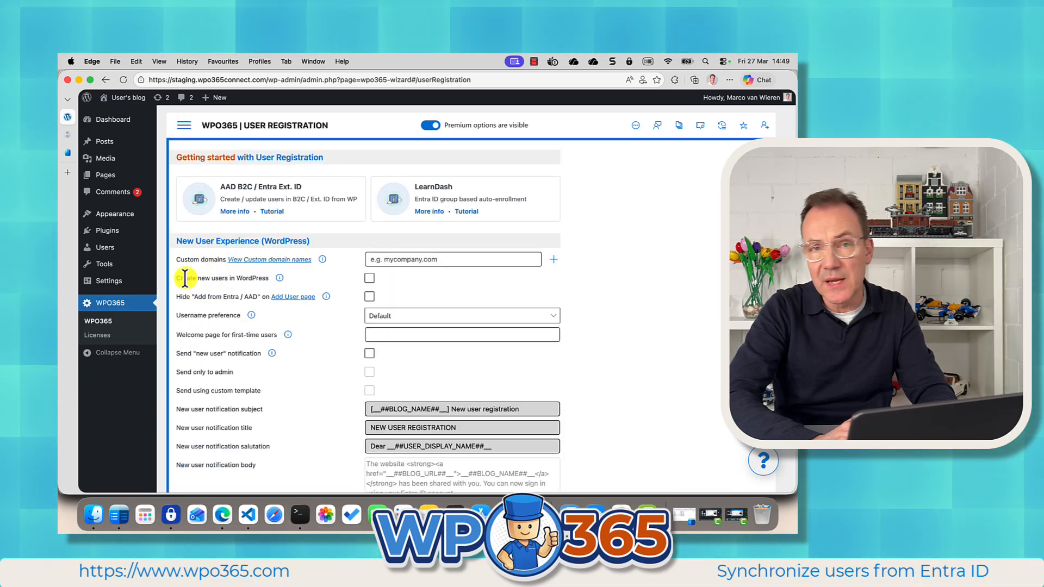
pyautogui.moveTo(175, 278); pyautogui.dragTo(267, 279)
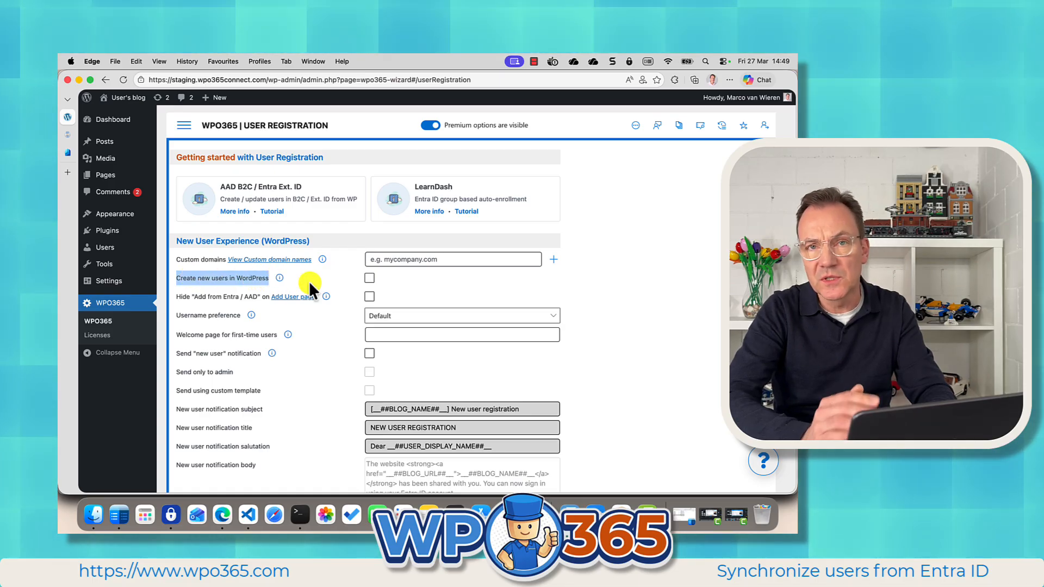
# Switch to the demo user's browser profile and try signing in to the site with Microsoft.
pyautogui.click(259, 62)
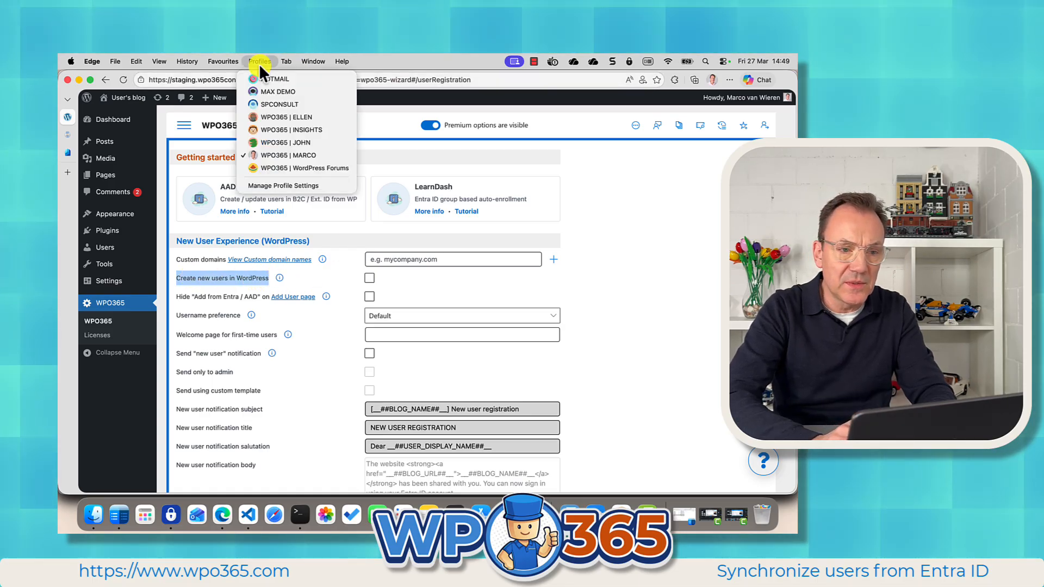
pyautogui.click(272, 142)
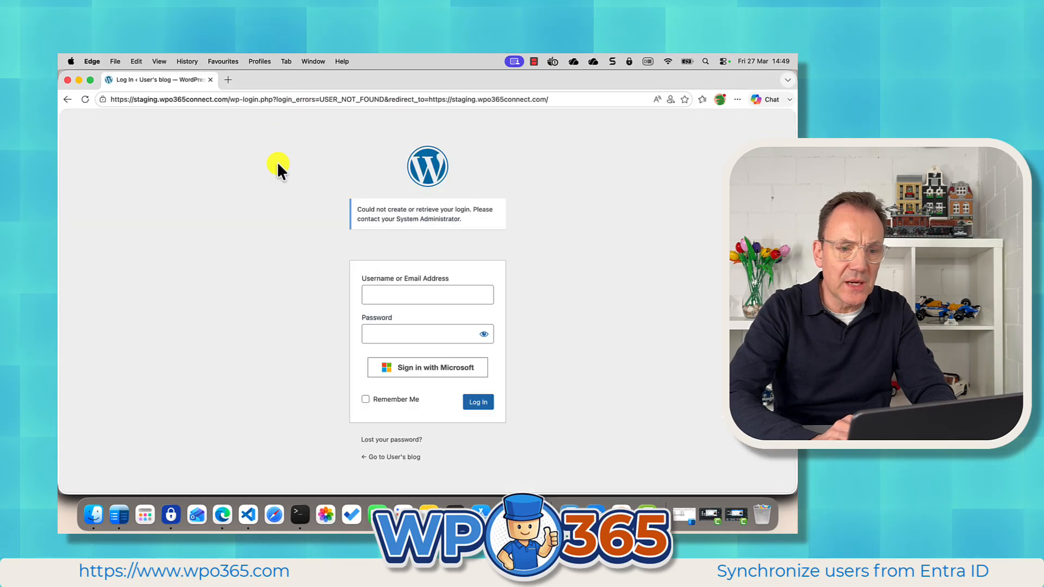
pyautogui.click(411, 370)
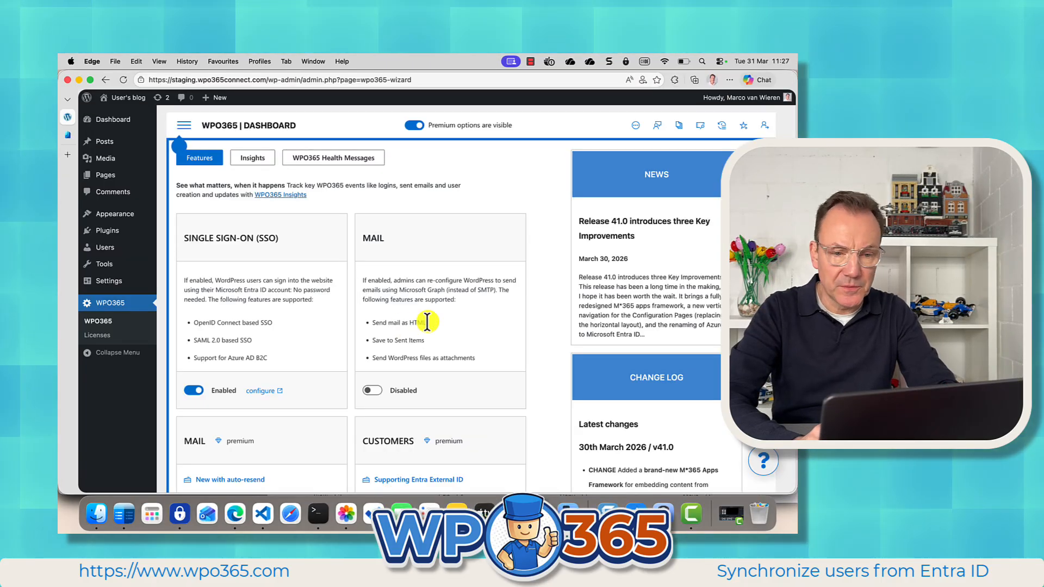
# Select INTEGRATE as the plugin for the SYNC feature on the WPO365 dashboard and view its product page.
pyautogui.scroll(-5, 539, 347)
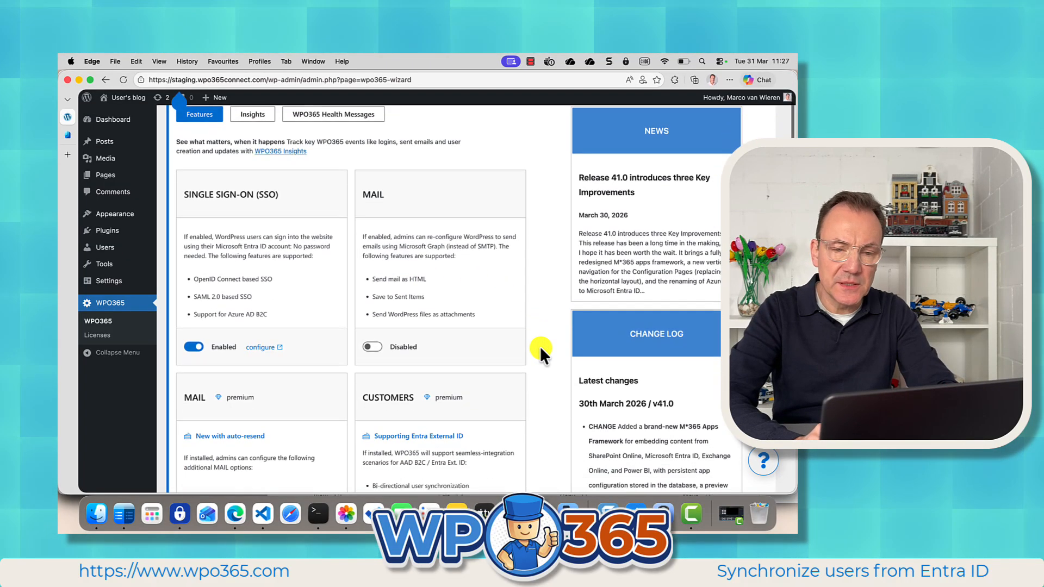
pyautogui.scroll(-10, 540, 347)
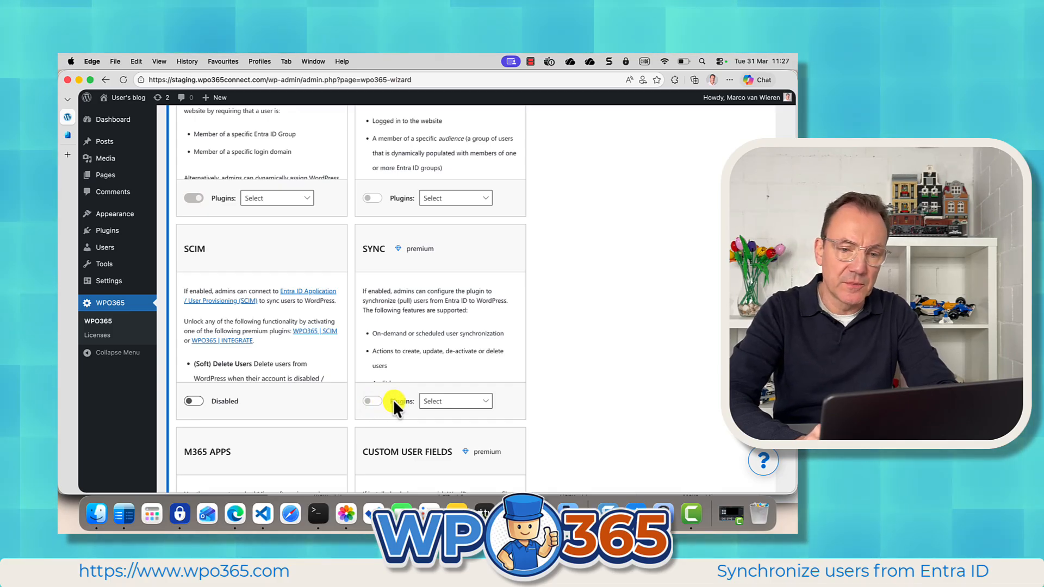
pyautogui.click(461, 404)
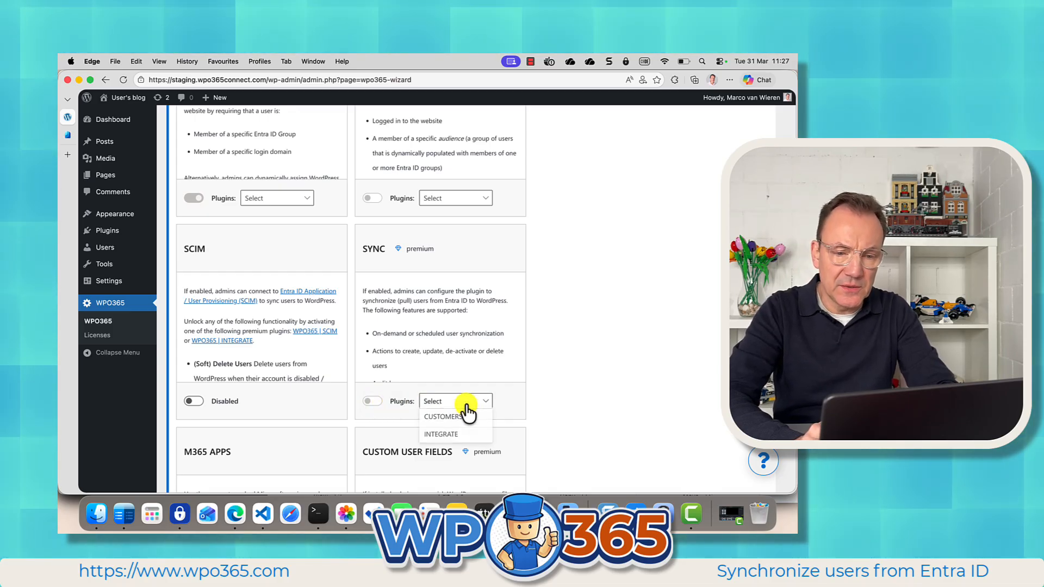
pyautogui.click(454, 436)
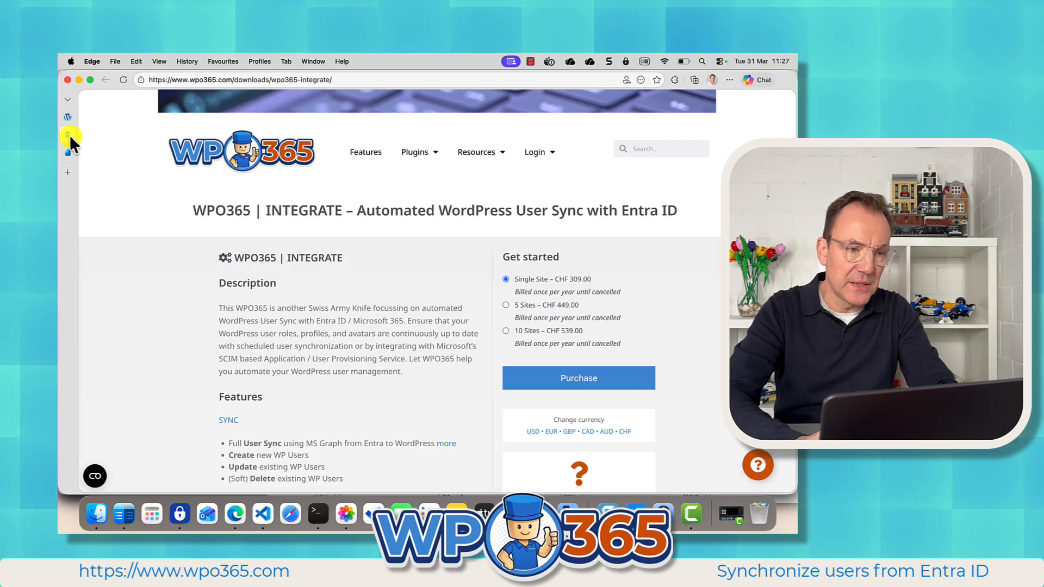
pyautogui.moveTo(70, 134)
pyautogui.click(197, 134)
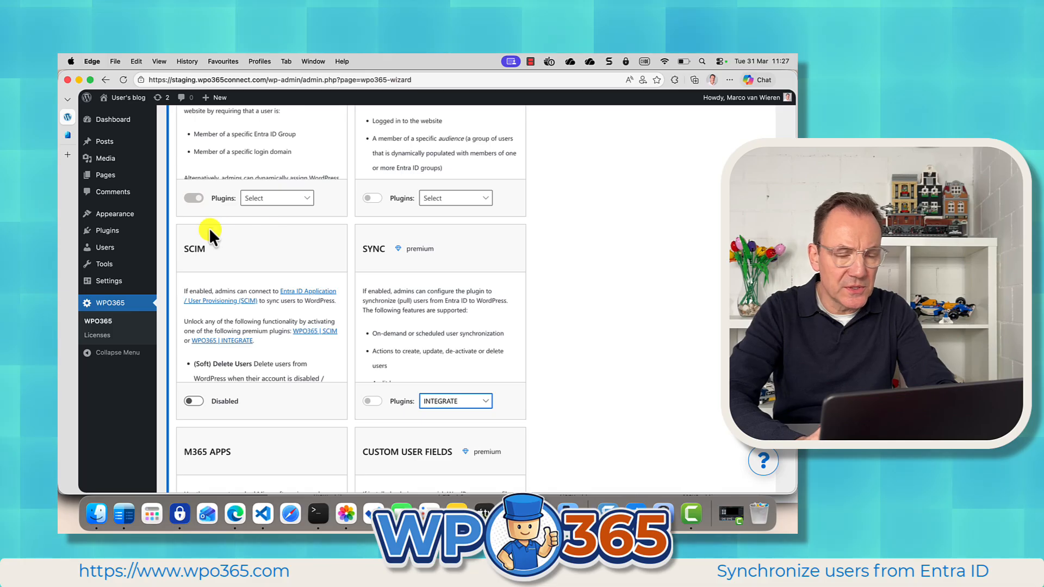
# Deactivate the WPO365 | ESSENTIALS plugin and activate the WPO365 | INTEGRATE plugin on the Installed Plugins page.
pyautogui.moveTo(116, 233)
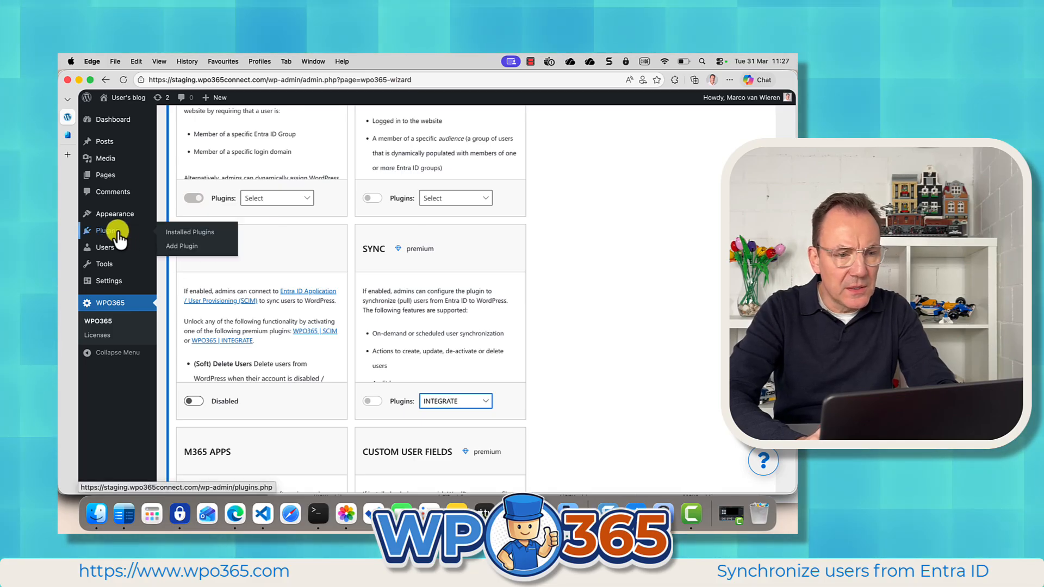
pyautogui.click(178, 232)
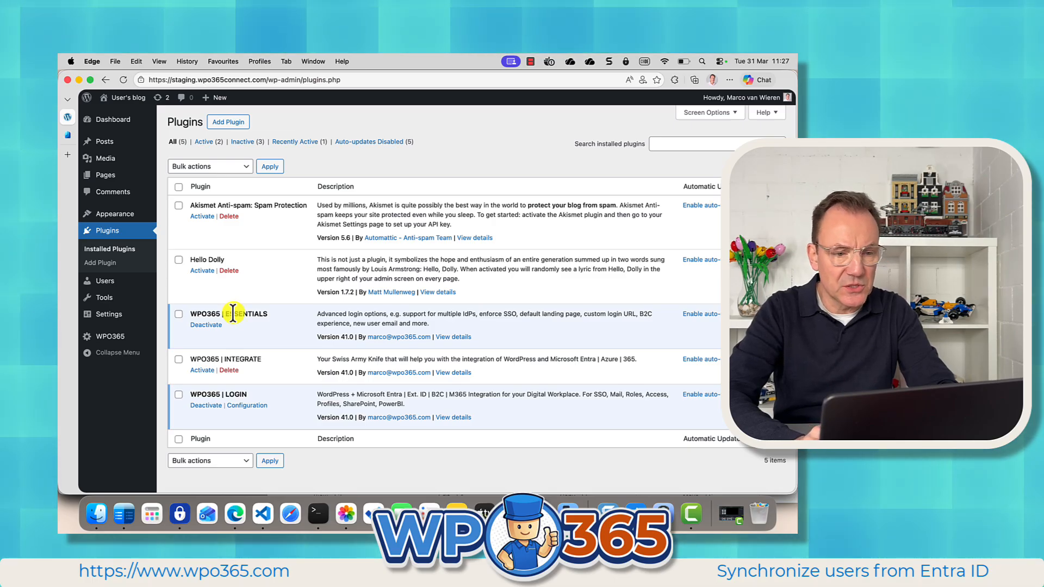
pyautogui.click(216, 325)
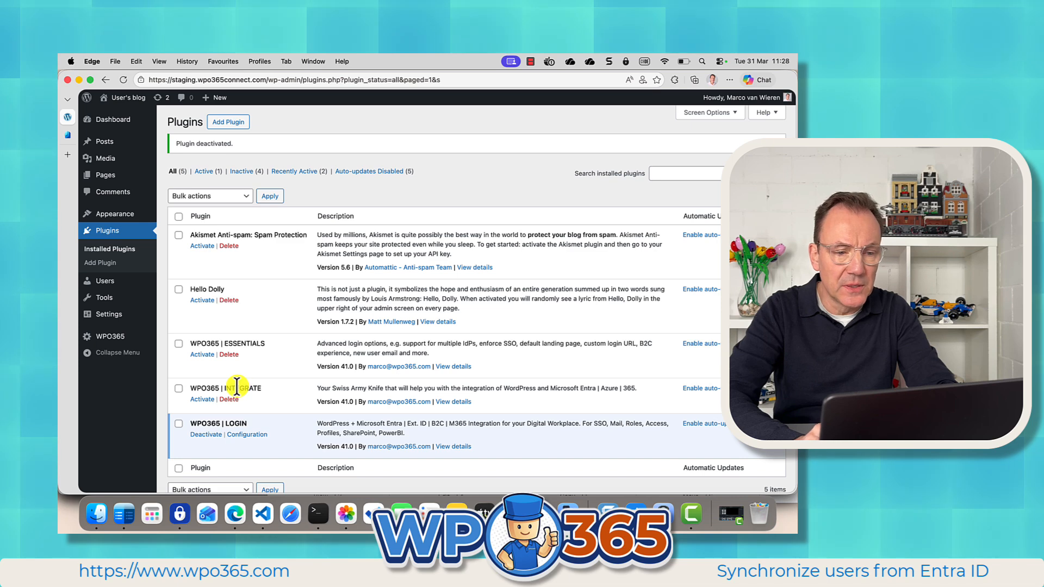
pyautogui.click(202, 401)
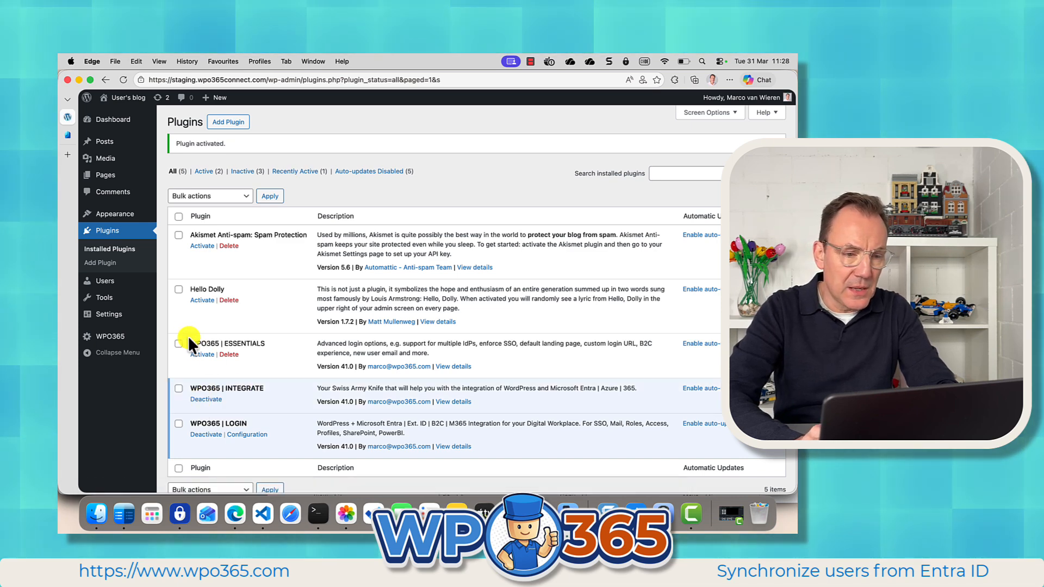
# Open the WPO365 User Sync page and enable user synchronization.
pyautogui.click(114, 337)
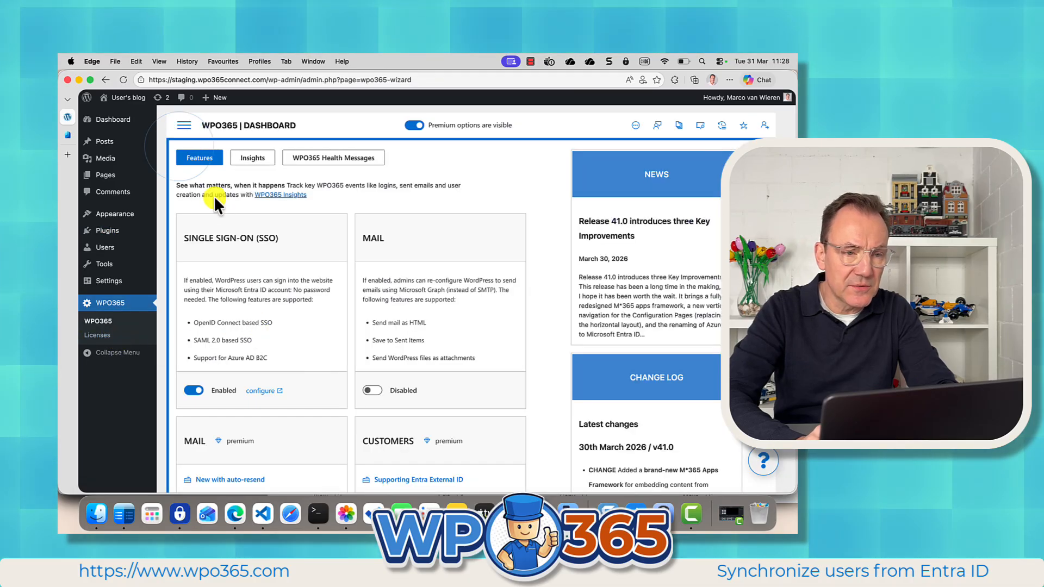
pyautogui.click(185, 131)
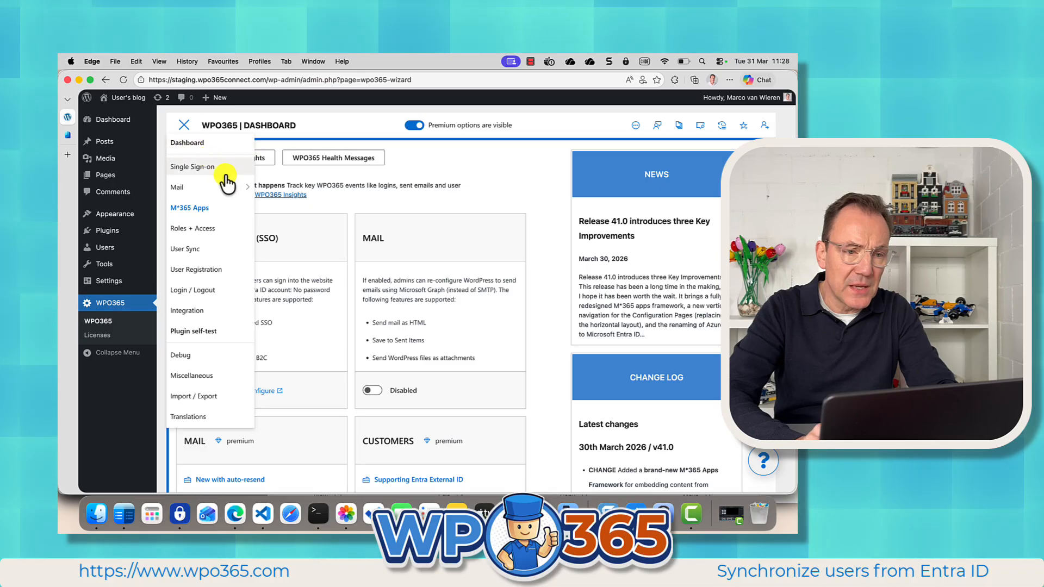
pyautogui.click(199, 251)
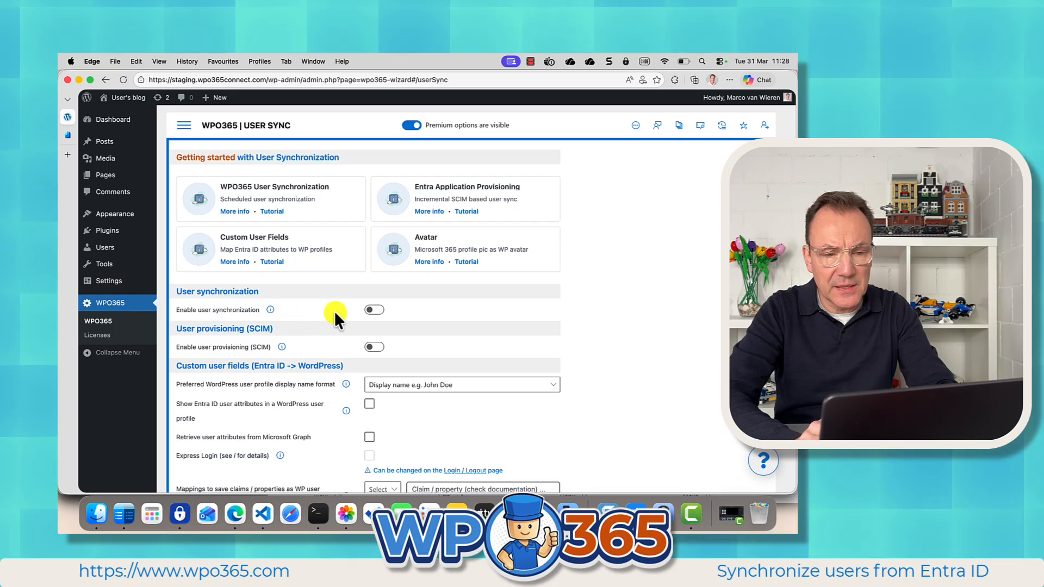
pyautogui.click(374, 310)
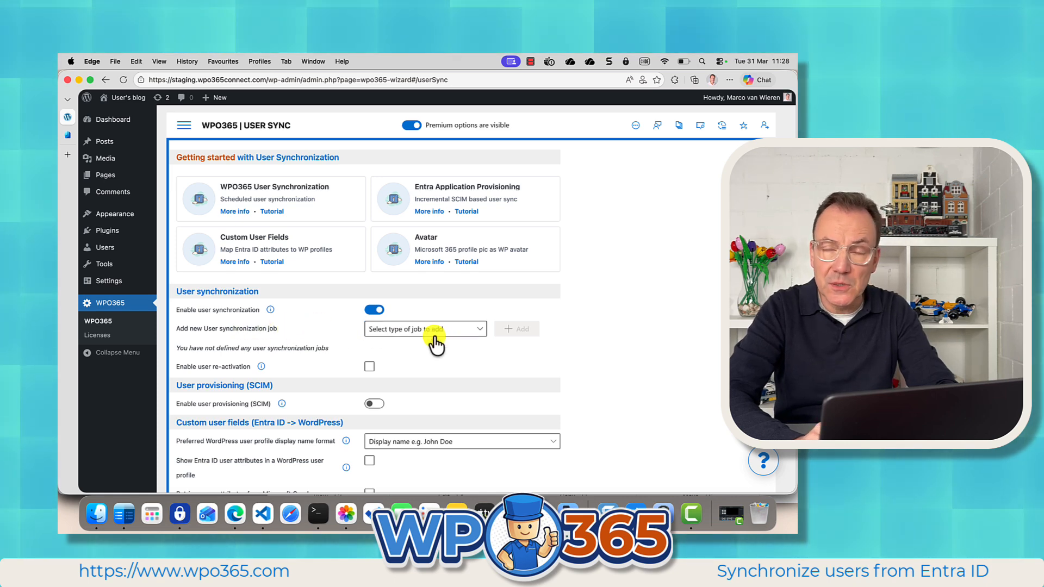
# Add a new Entra ID -> WordPress user synchronization job and expand its settings.
pyautogui.click(480, 329)
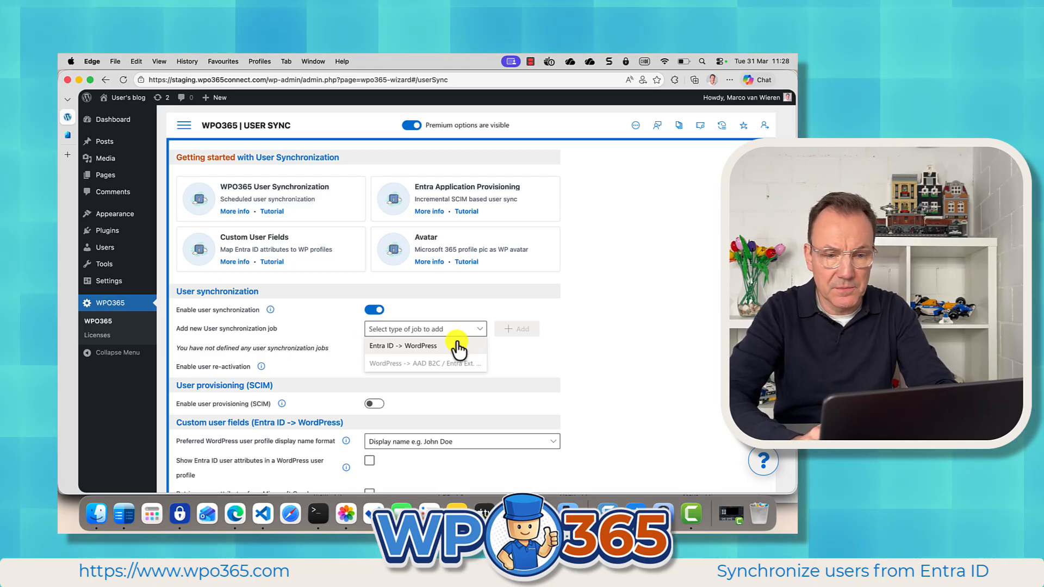
pyautogui.click(460, 345)
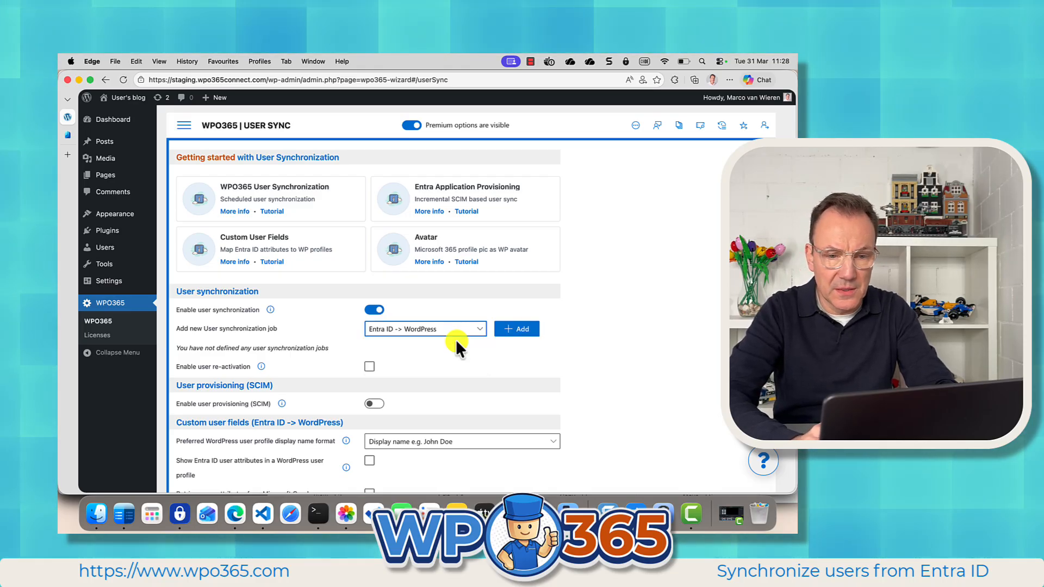
pyautogui.click(508, 328)
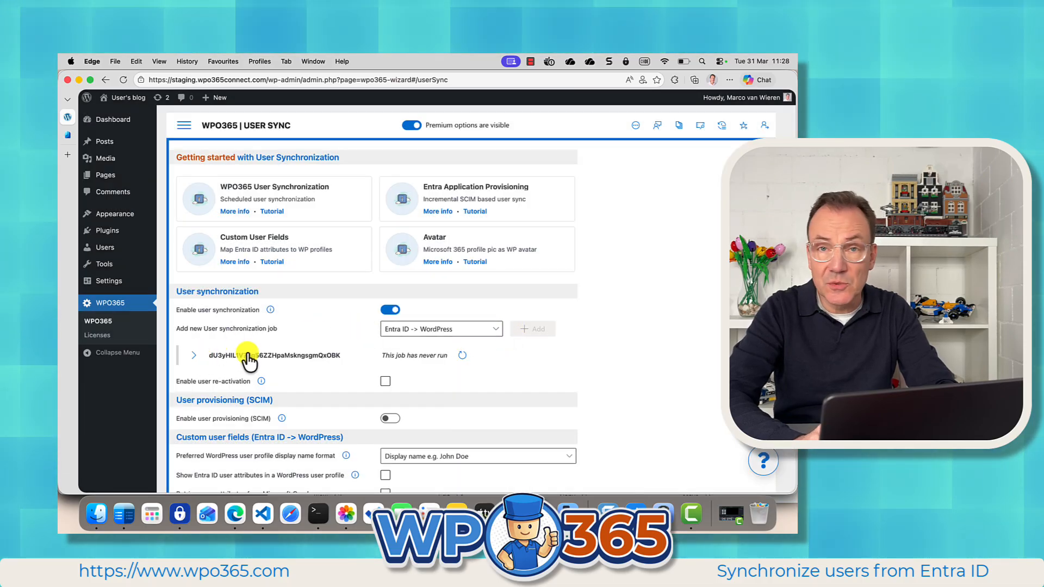
pyautogui.click(195, 356)
pyautogui.scroll(-2, 260, 386)
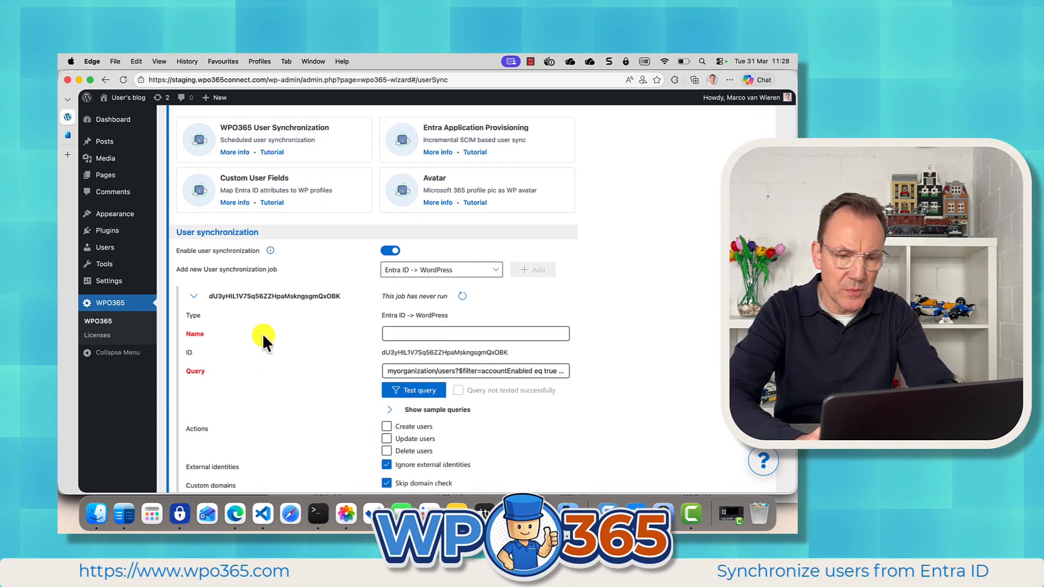
# Name the synchronization job ALL EMPLOYEES.
pyautogui.click(407, 334)
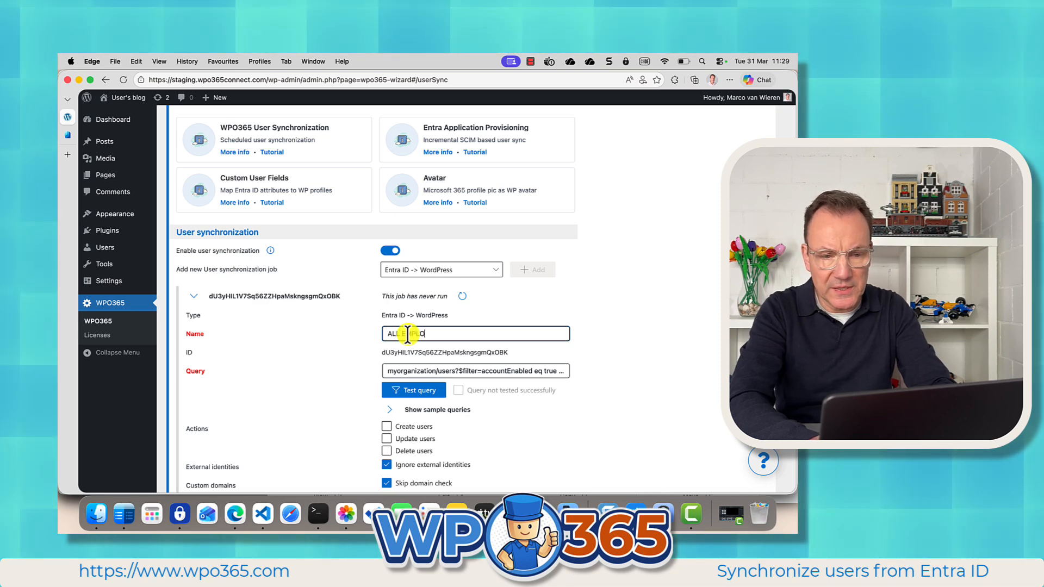
pyautogui.write('YEES')
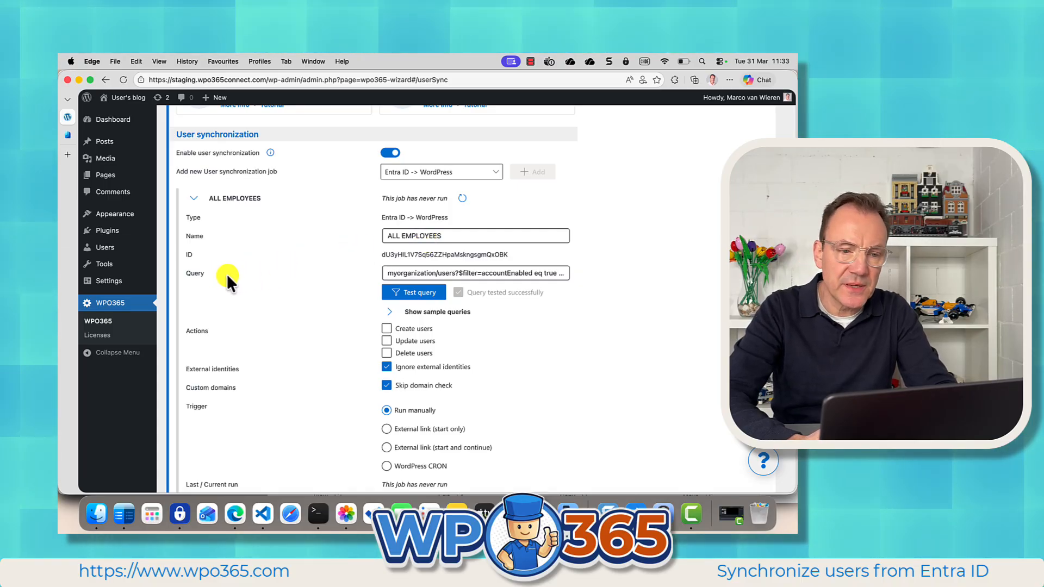
# Examine the job's default query filtering enabled member users.
pyautogui.click(387, 275)
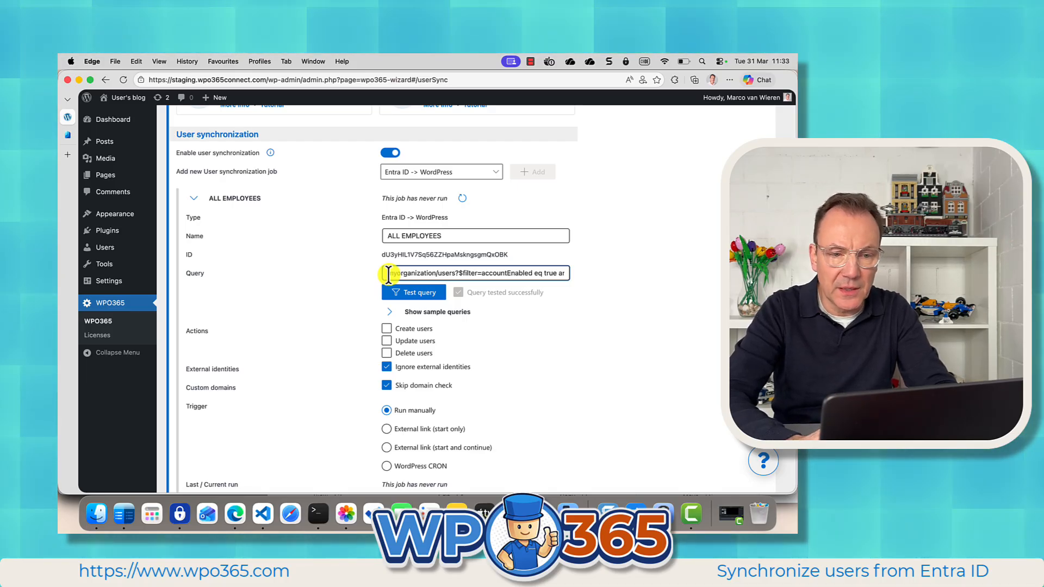
pyautogui.moveTo(388, 273); pyautogui.dragTo(555, 274)
pyautogui.hscroll(3, 555, 274)
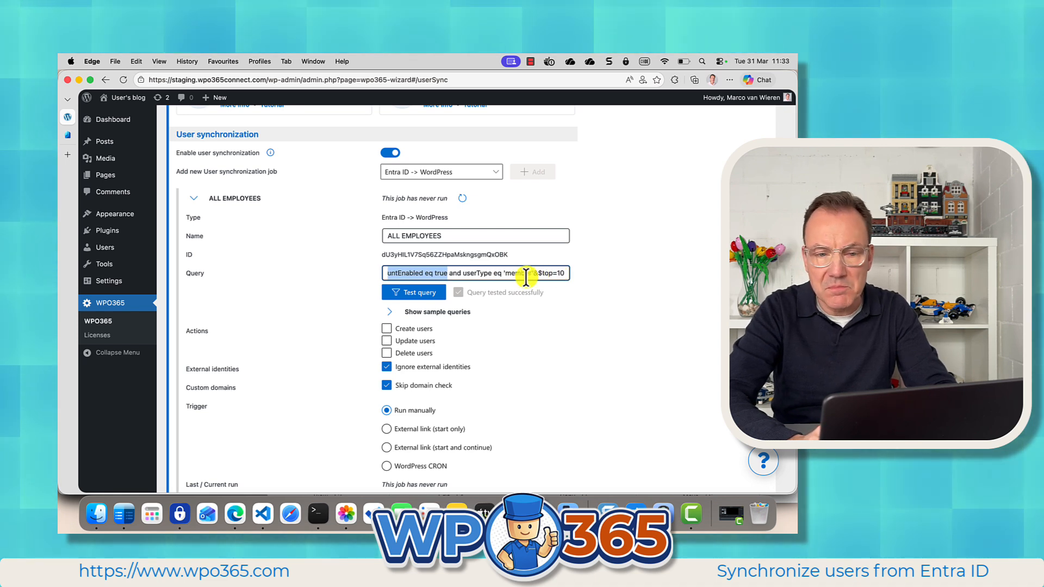
pyautogui.moveTo(531, 273); pyautogui.dragTo(513, 276)
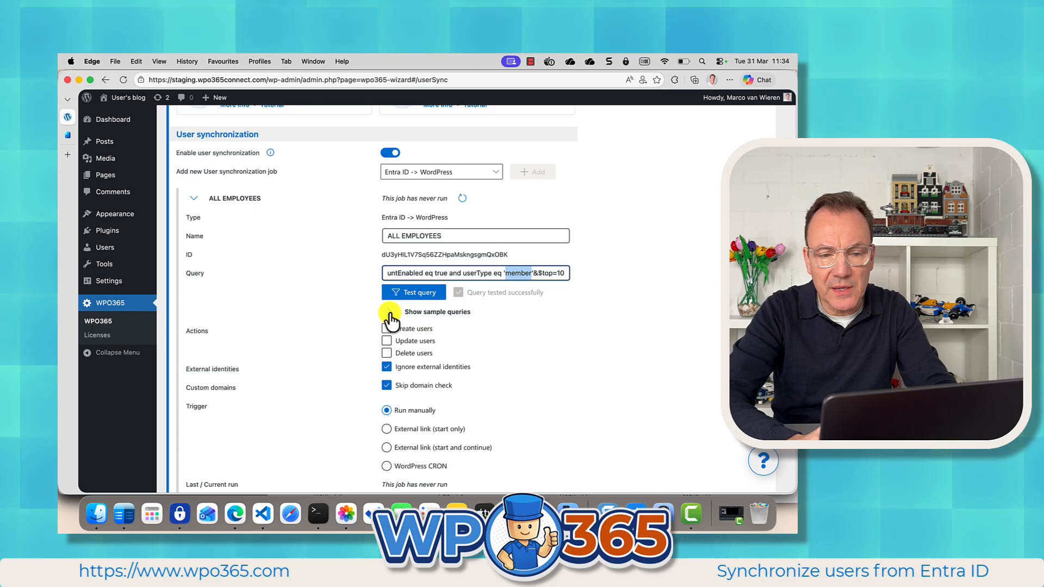
# Insert the sample query for nested Entra ID group members and delete its group ID placeholder.
pyautogui.click(390, 314)
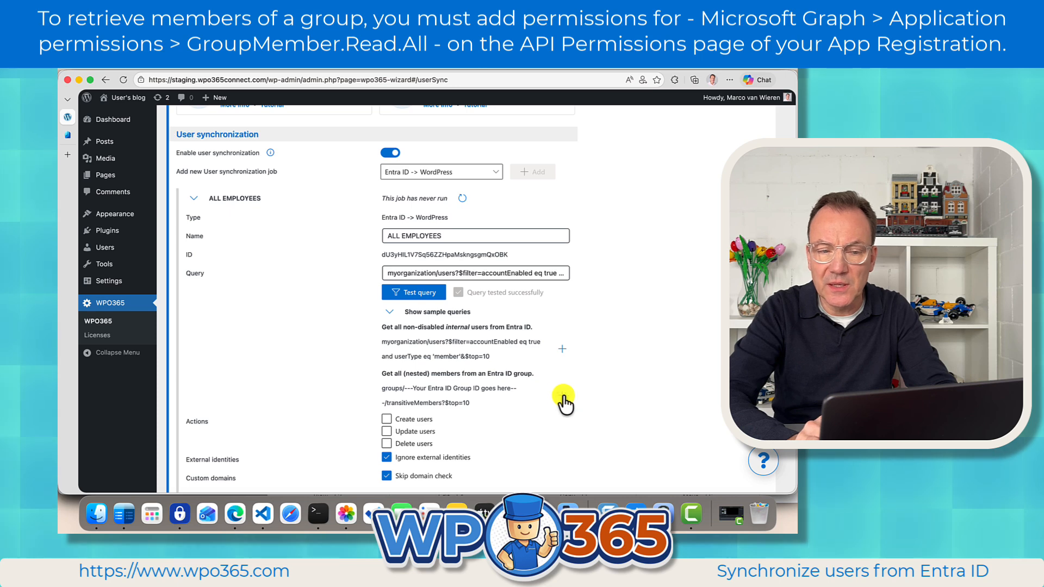
pyautogui.click(562, 396)
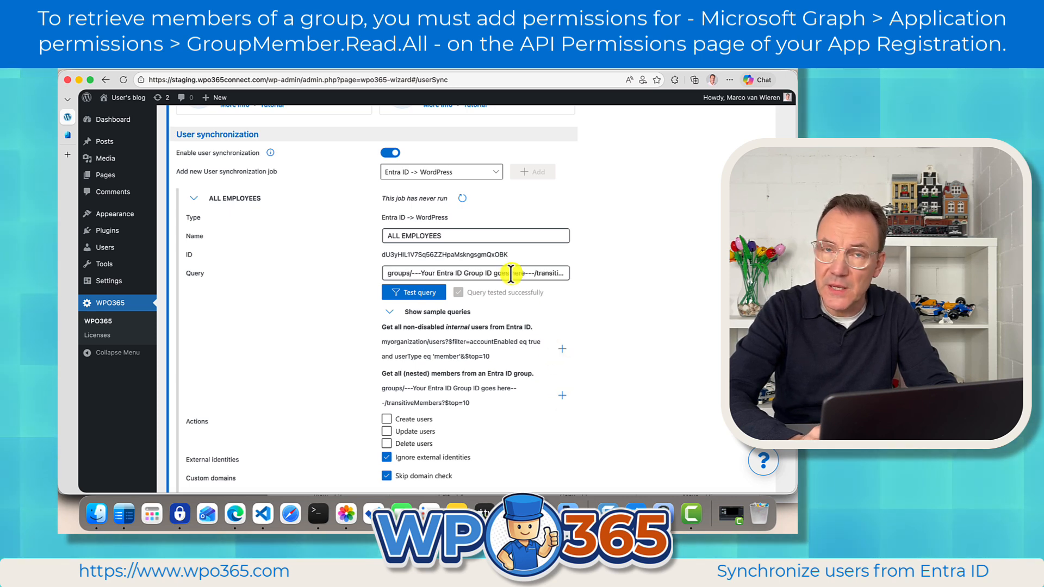
pyautogui.click(412, 273)
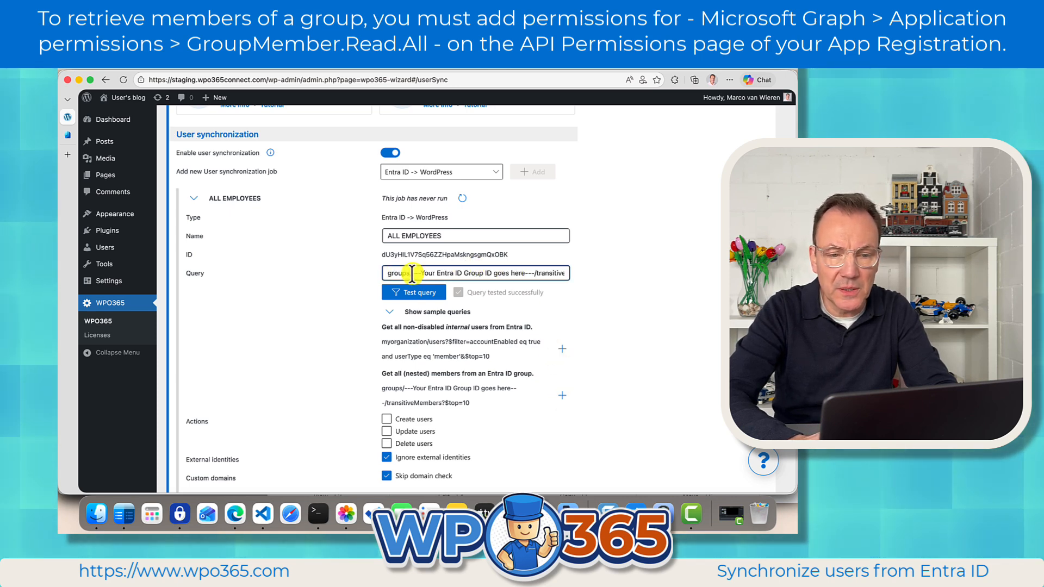
pyautogui.moveTo(411, 272); pyautogui.dragTo(534, 273)
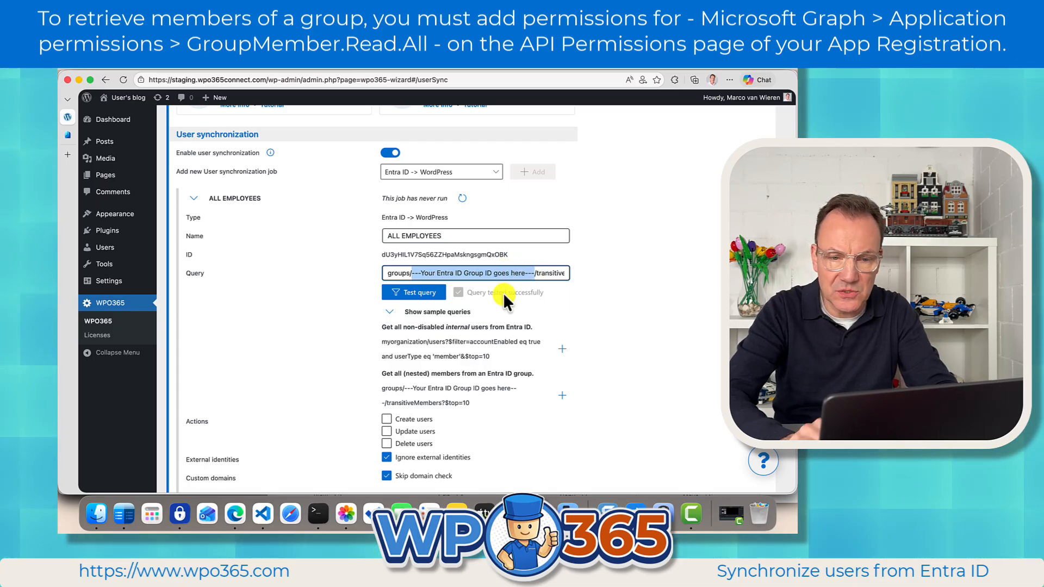
pyautogui.press('BackSpace')
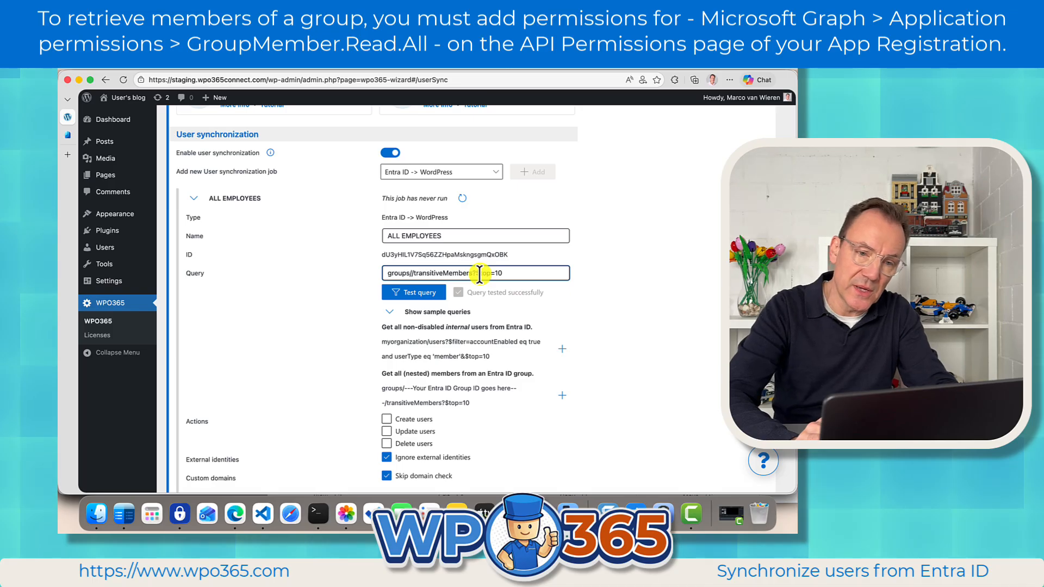
# Copy the Object ID of the Colleagues group in the Entra admin center.
pyautogui.click(67, 134)
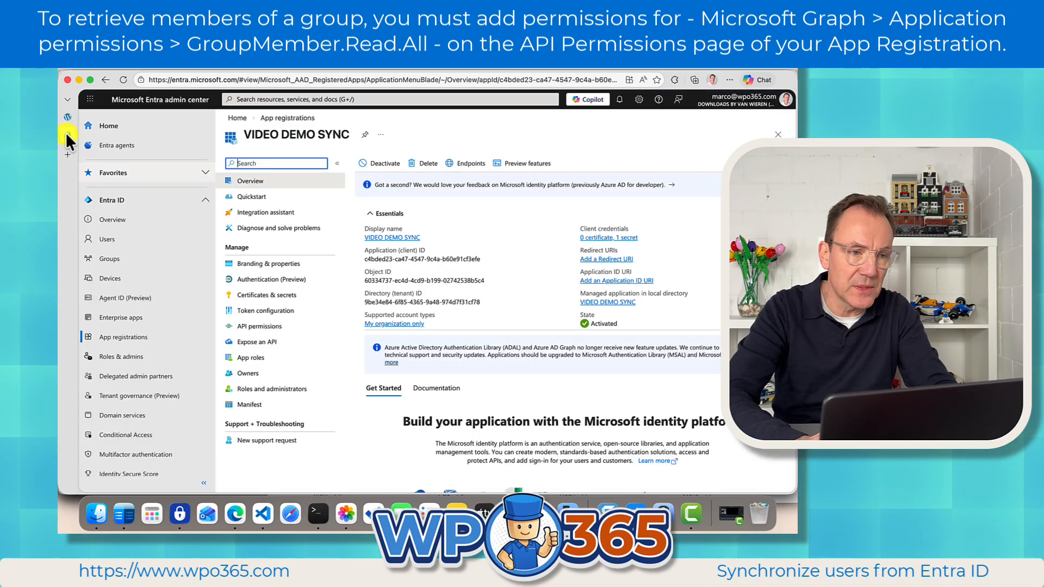
pyautogui.click(116, 261)
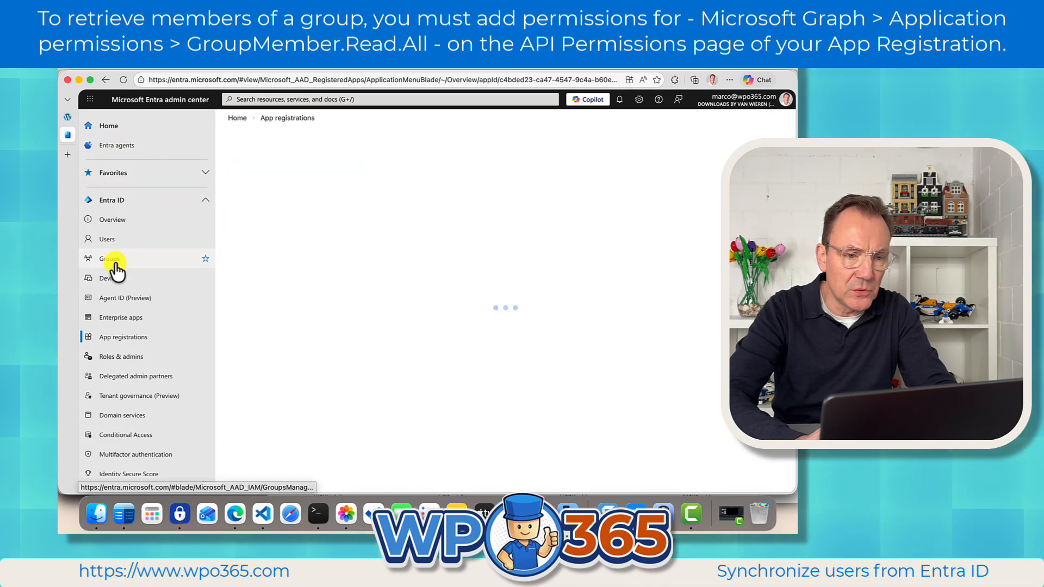
pyautogui.click(255, 193)
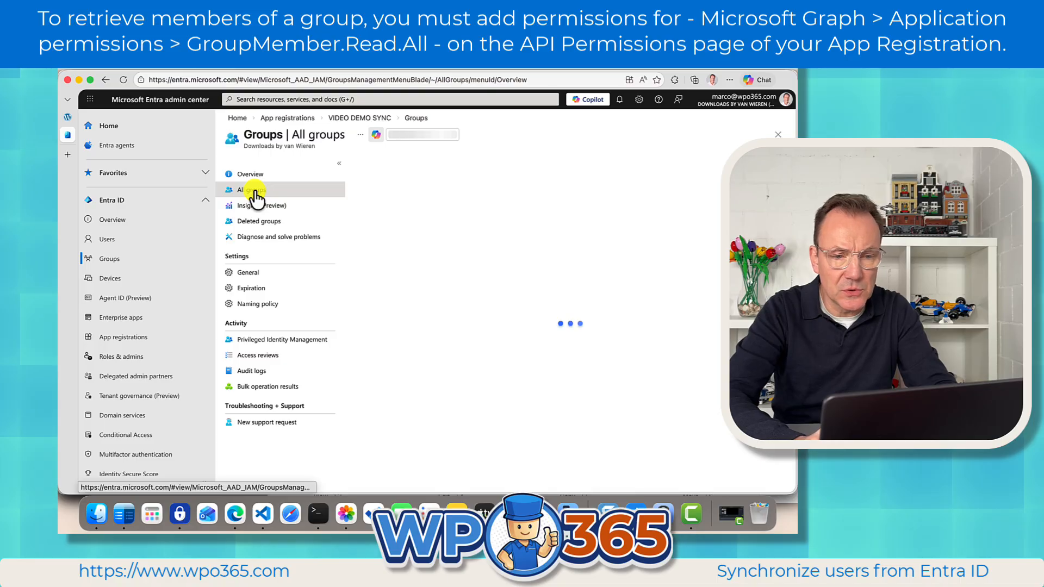
pyautogui.scroll(-2, 462, 345)
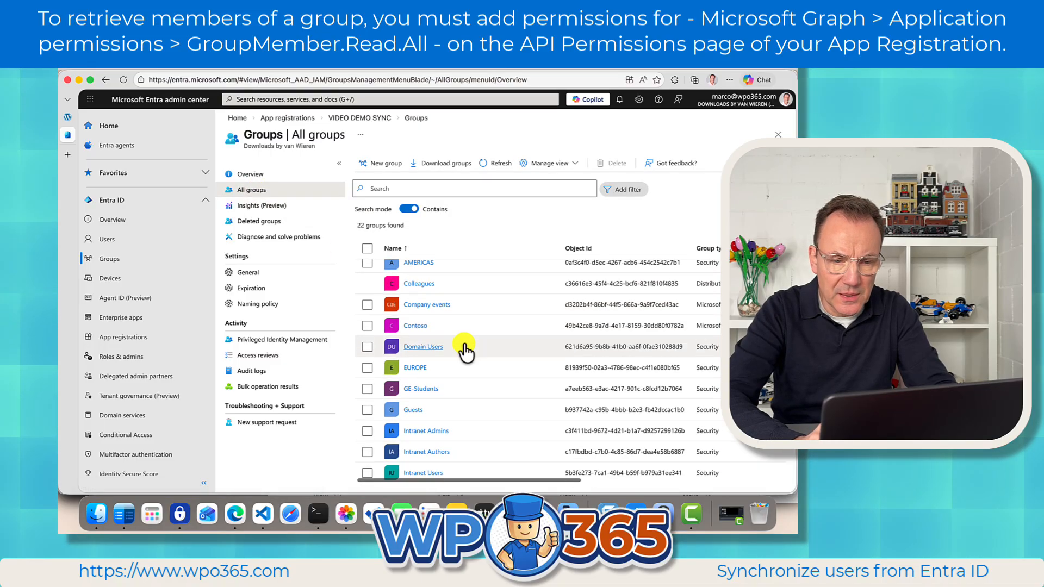
pyautogui.click(421, 280)
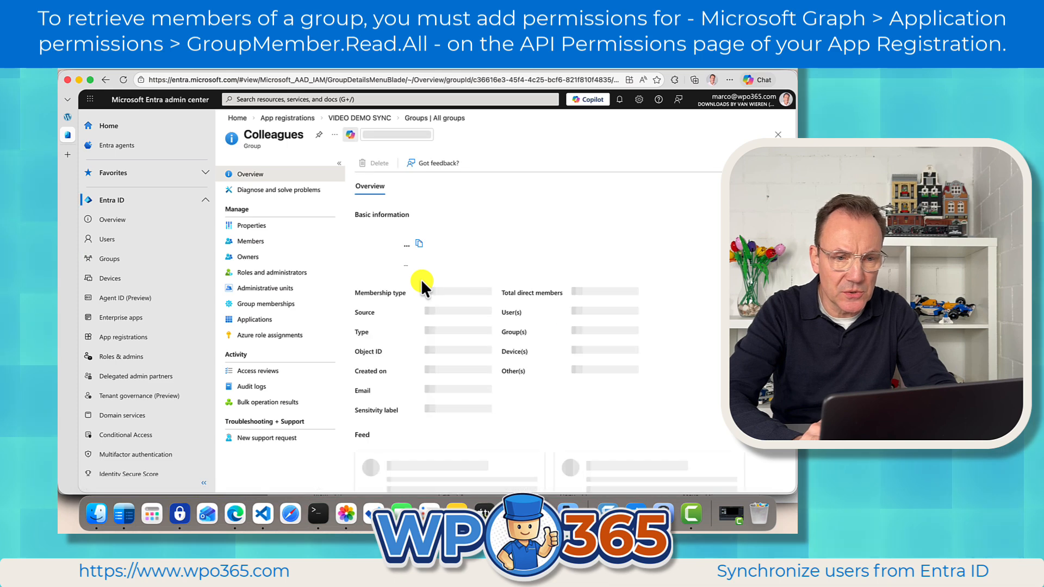
pyautogui.click(568, 351)
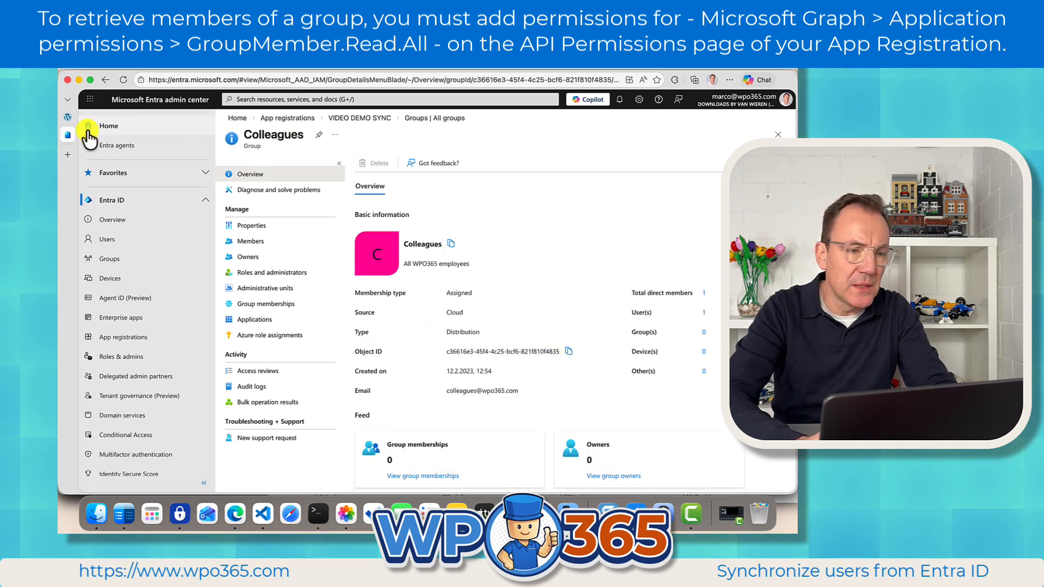
# Paste the Colleagues group ID into the job's query where the placeholder was.
pyautogui.click(70, 115)
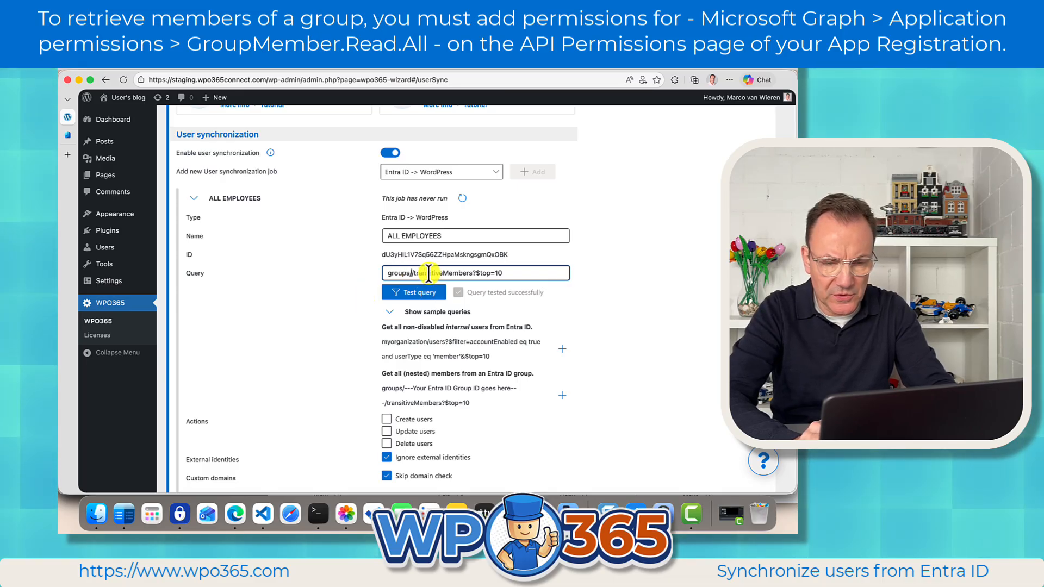
pyautogui.press('super+v')
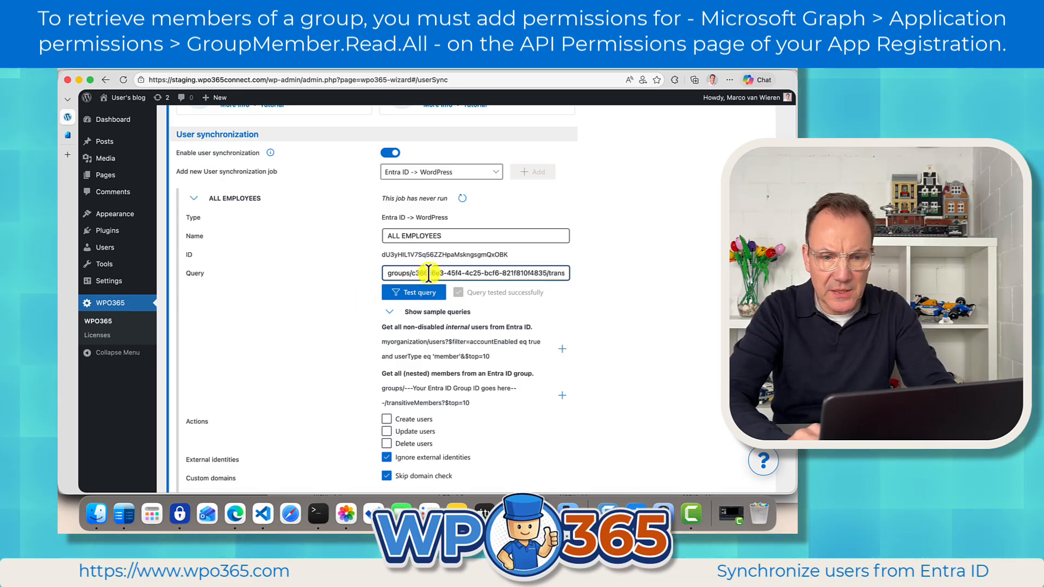
pyautogui.click(411, 273)
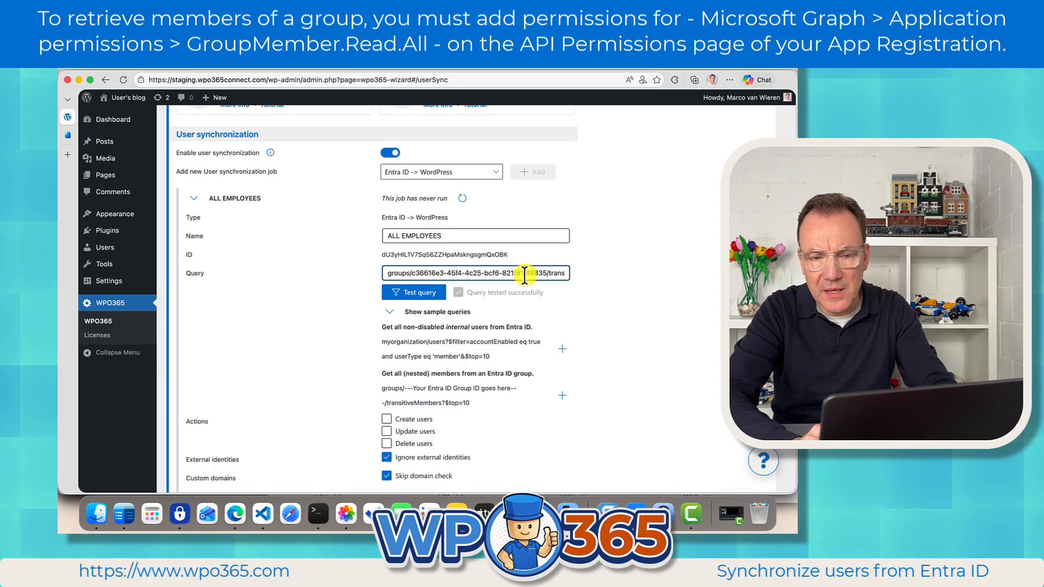
pyautogui.keyDown('shift'); pyautogui.click(545, 271); pyautogui.keyUp('shift')
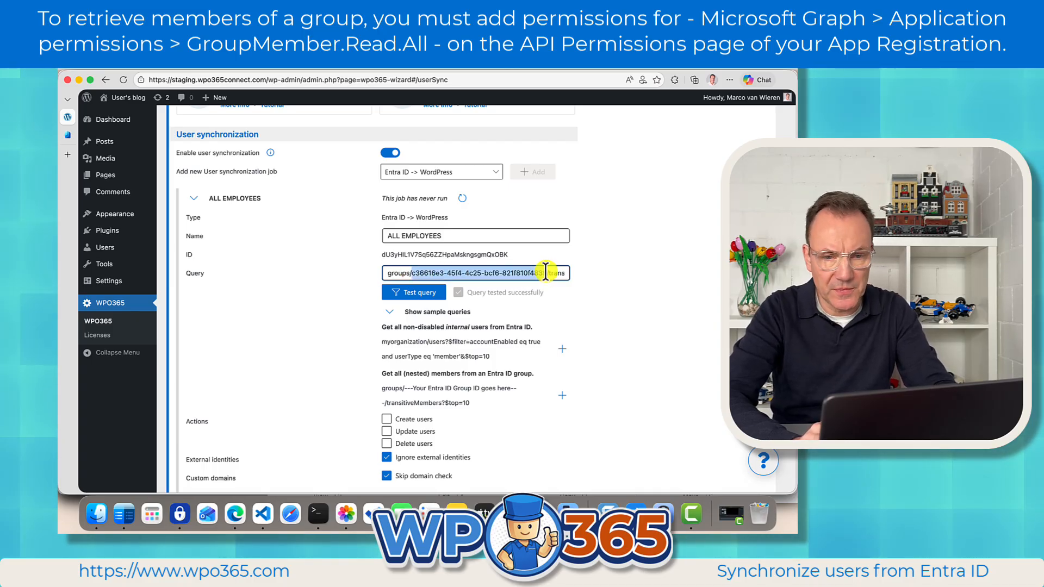
pyautogui.click(548, 276)
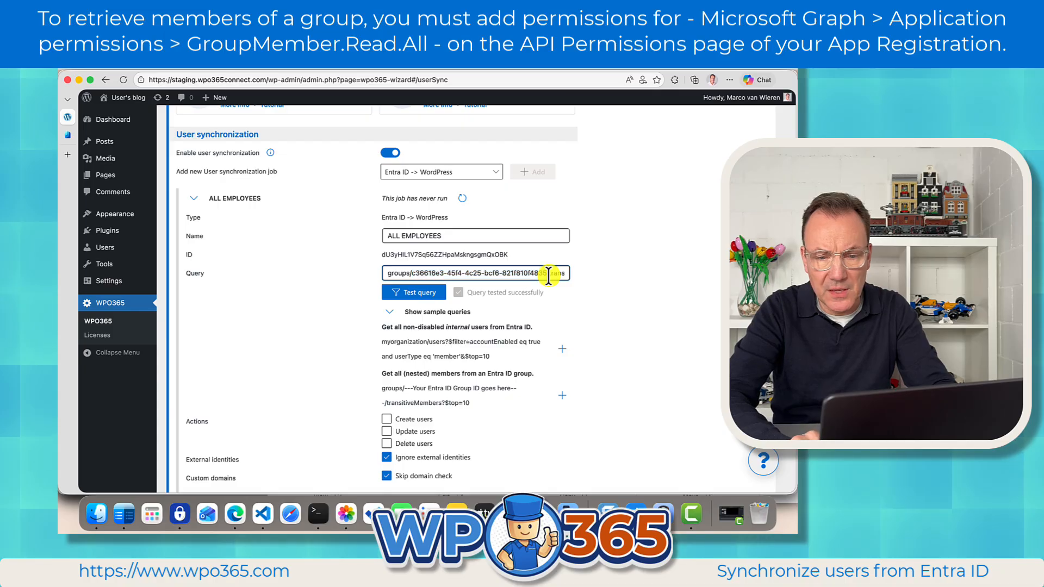
pyautogui.press('super+Right')
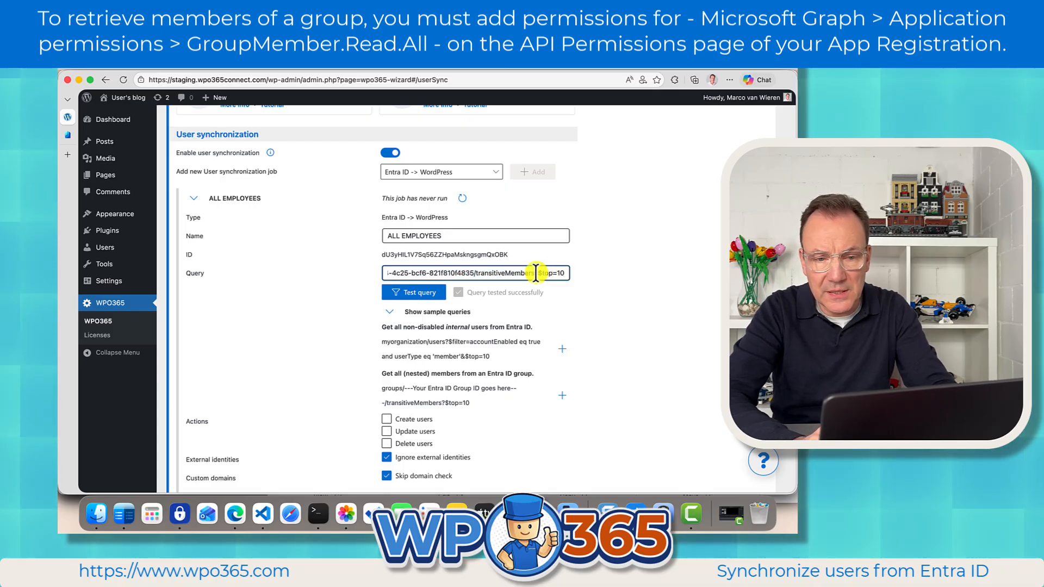
pyautogui.moveTo(476, 274); pyautogui.dragTo(534, 273)
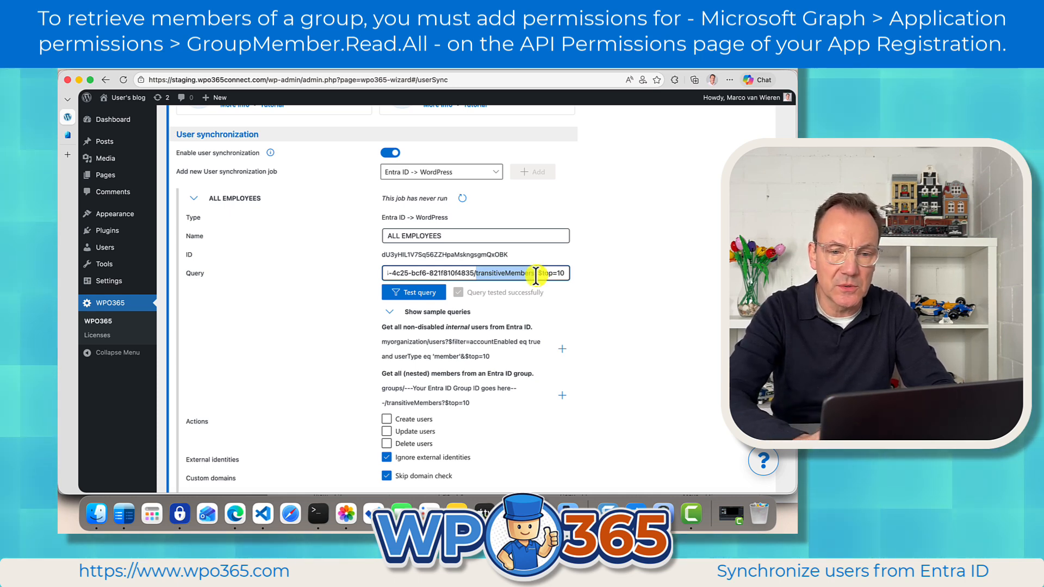
pyautogui.click(534, 273)
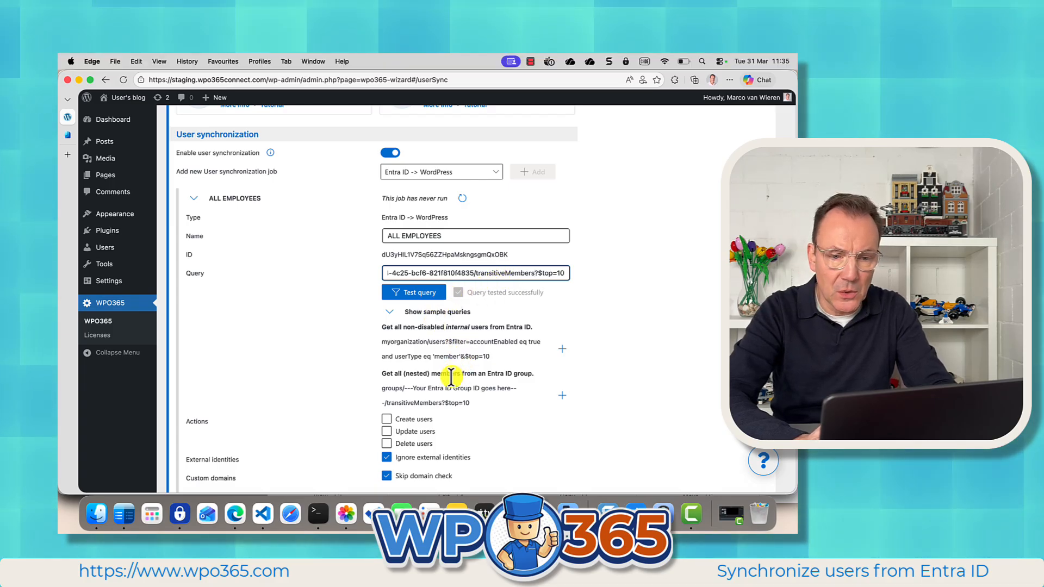
# Replace the job's query with the sample for all non-disabled internal users.
pyautogui.click(562, 349)
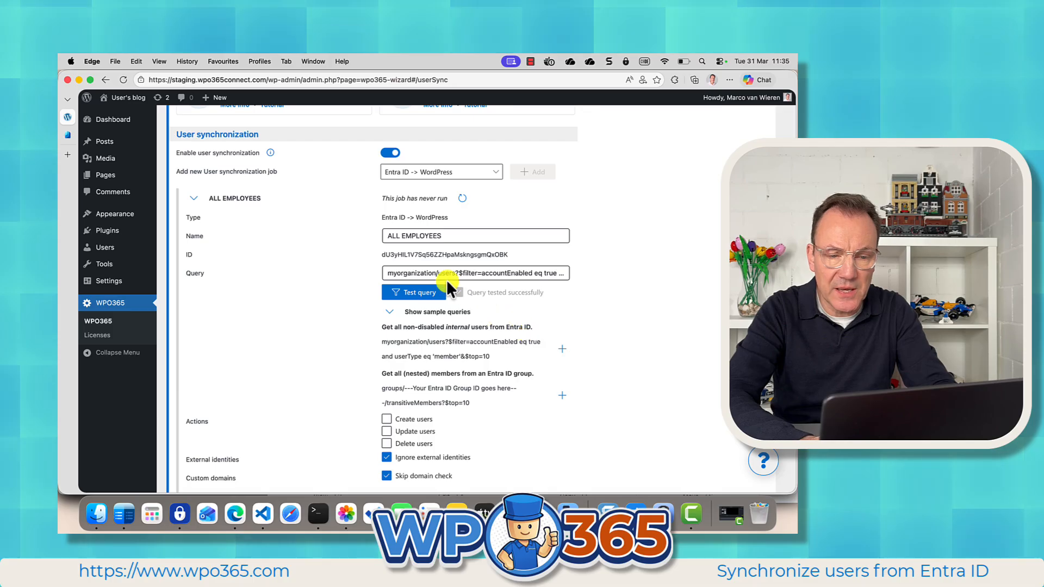
pyautogui.click(549, 272)
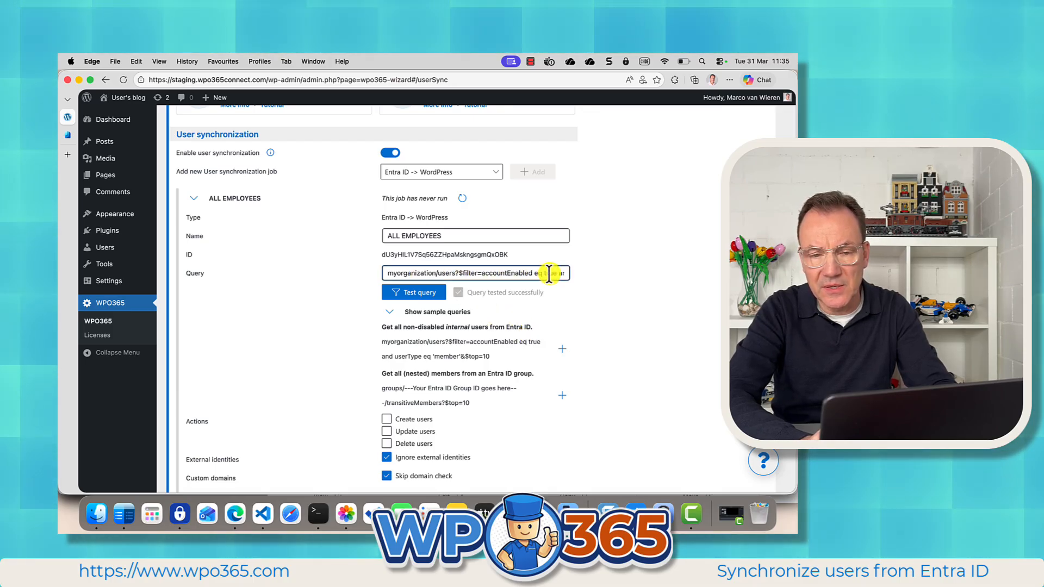
pyautogui.moveTo(549, 273); pyautogui.dragTo(576, 272)
pyautogui.click(537, 273)
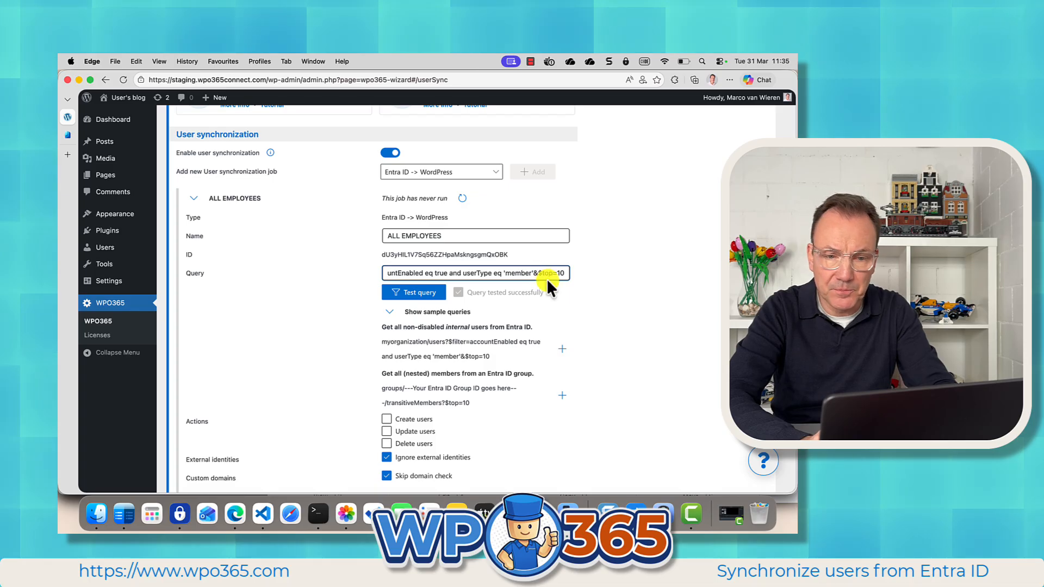
pyautogui.moveTo(540, 273); pyautogui.dragTo(564, 273)
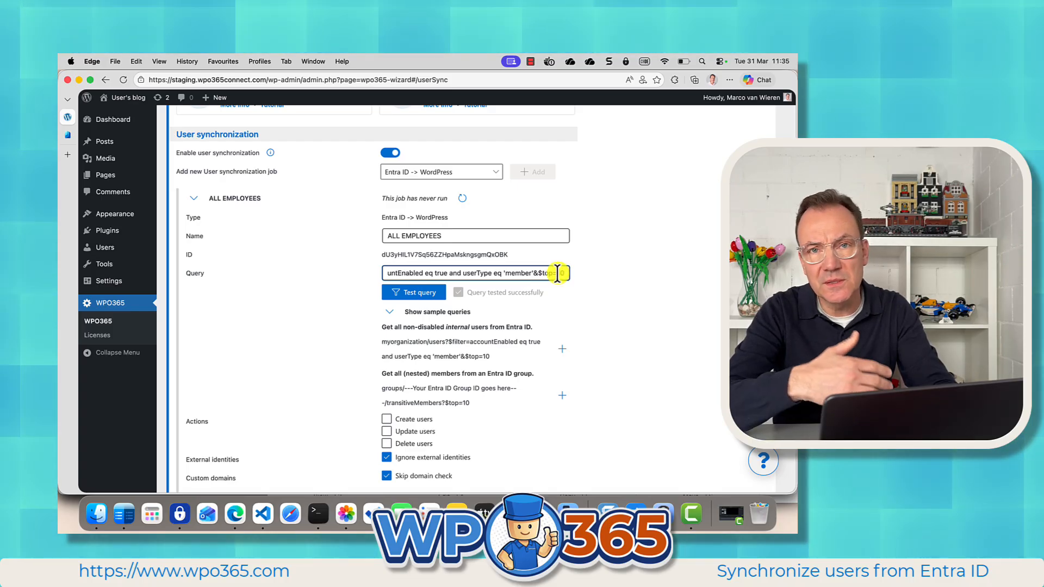
# Test the job's query and review the returned users across result pages.
pyautogui.click(421, 292)
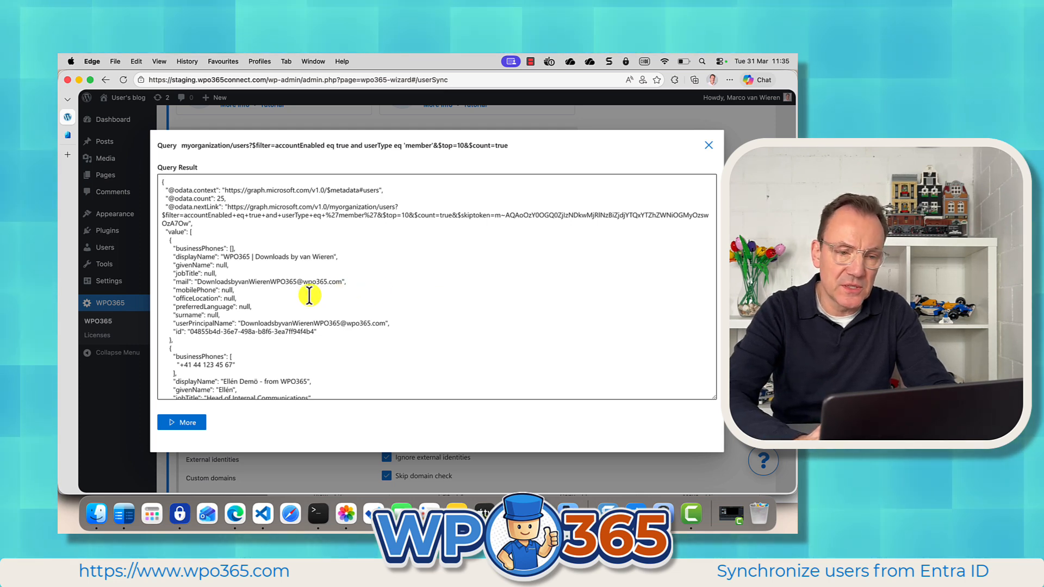
pyautogui.scroll(-10, 309, 295)
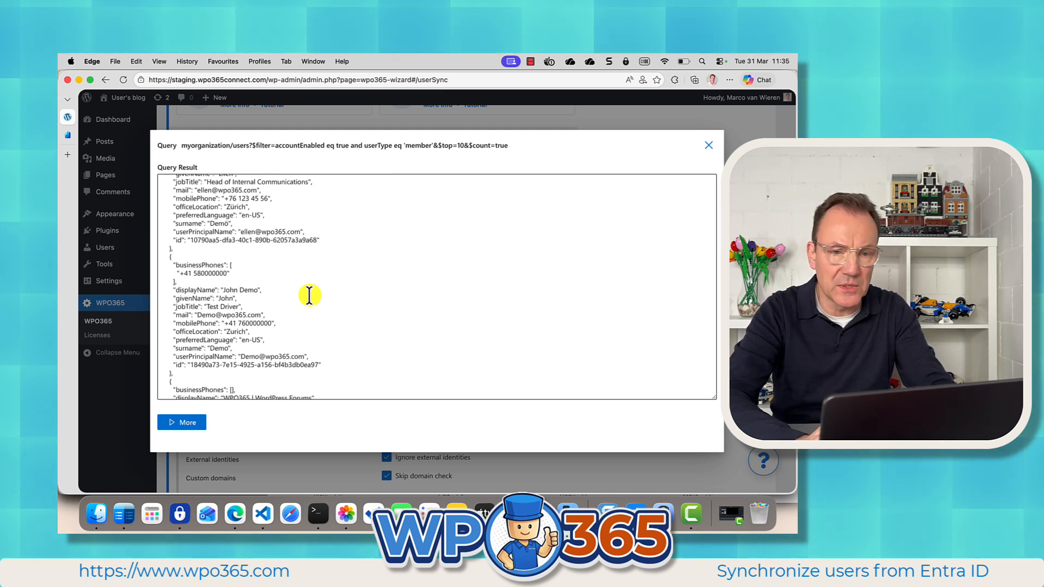
pyautogui.scroll(-15, 309, 295)
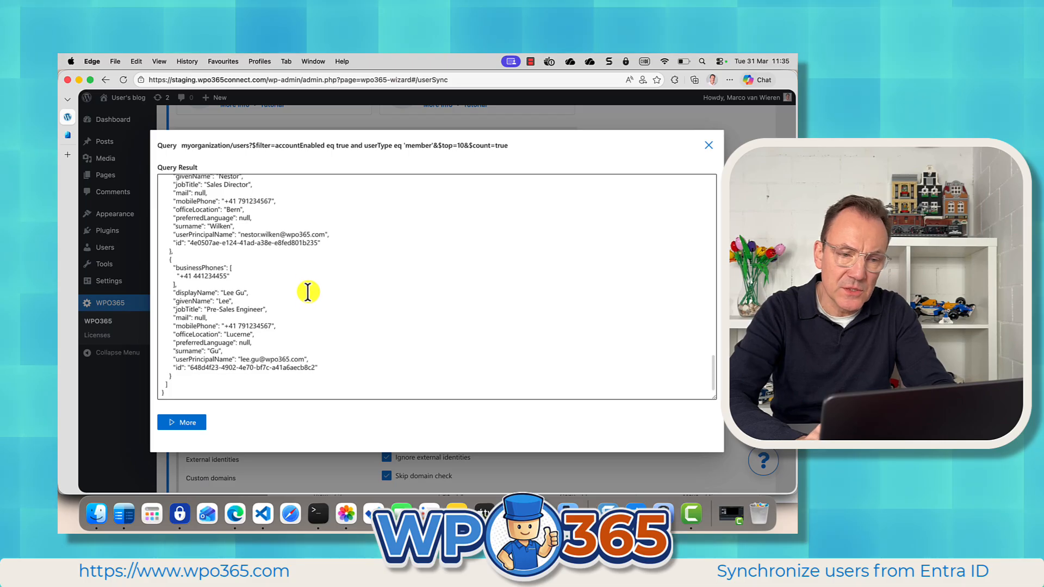
pyautogui.click(179, 424)
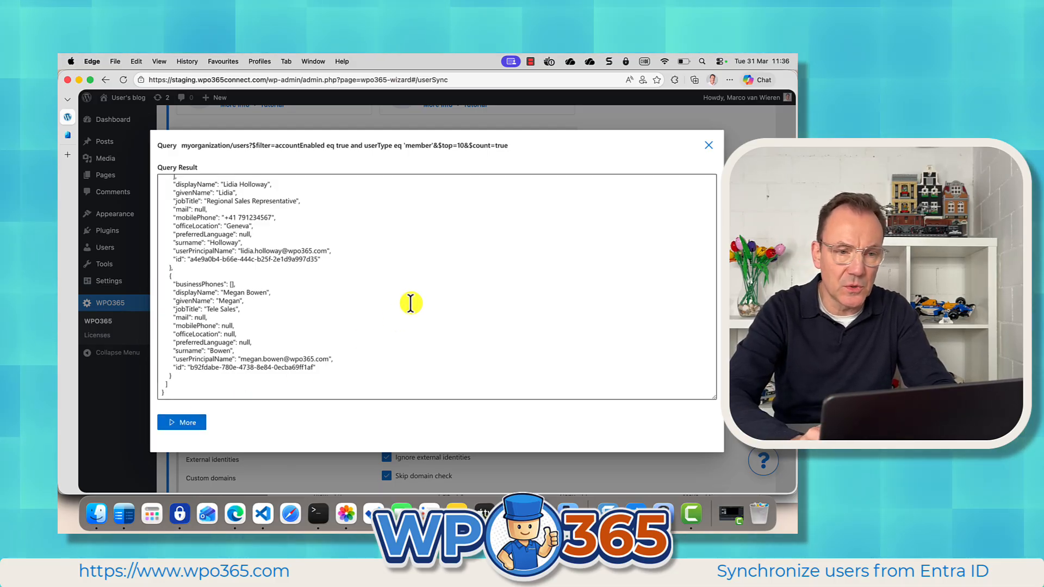
pyautogui.click(708, 146)
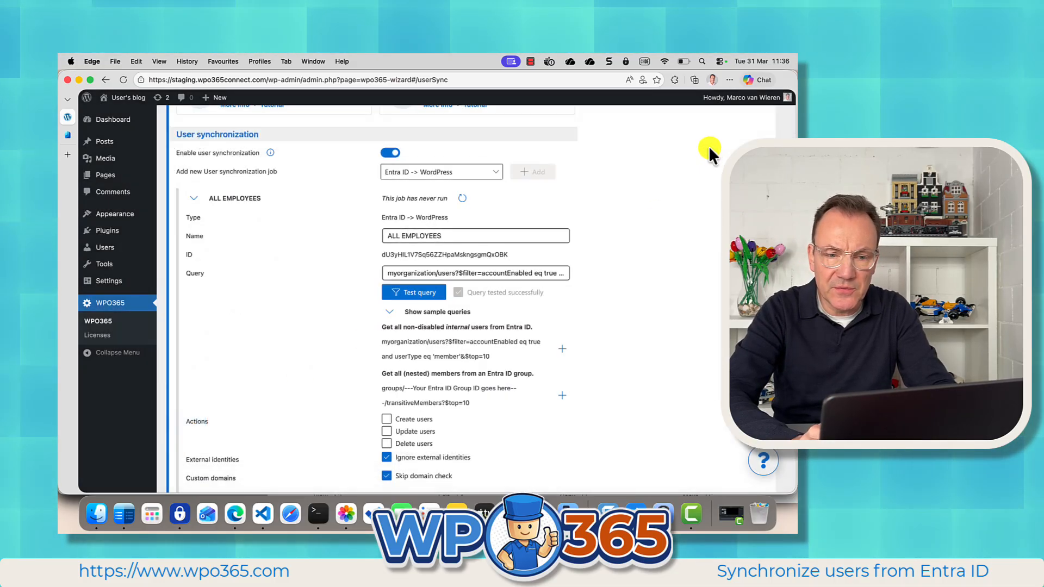
pyautogui.moveTo(548, 274); pyautogui.dragTo(581, 271)
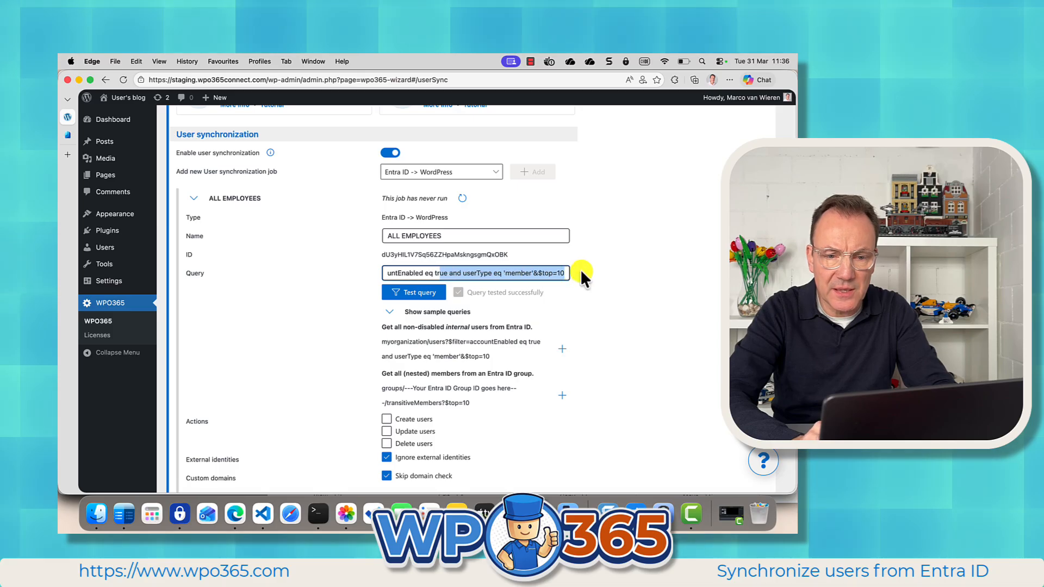
pyautogui.click(558, 273)
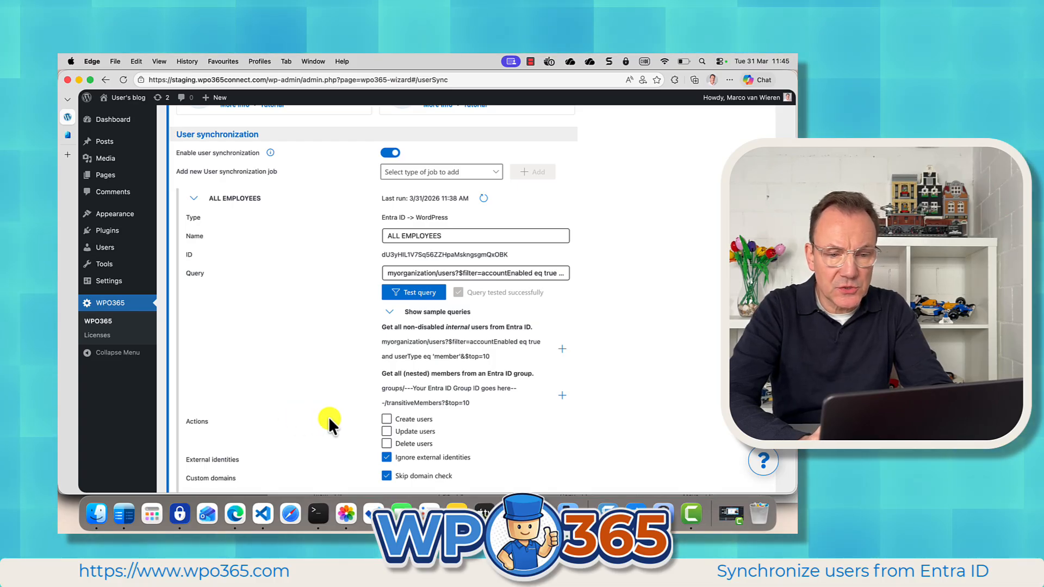
# Toggle the Create users action on and back off.
pyautogui.click(387, 419)
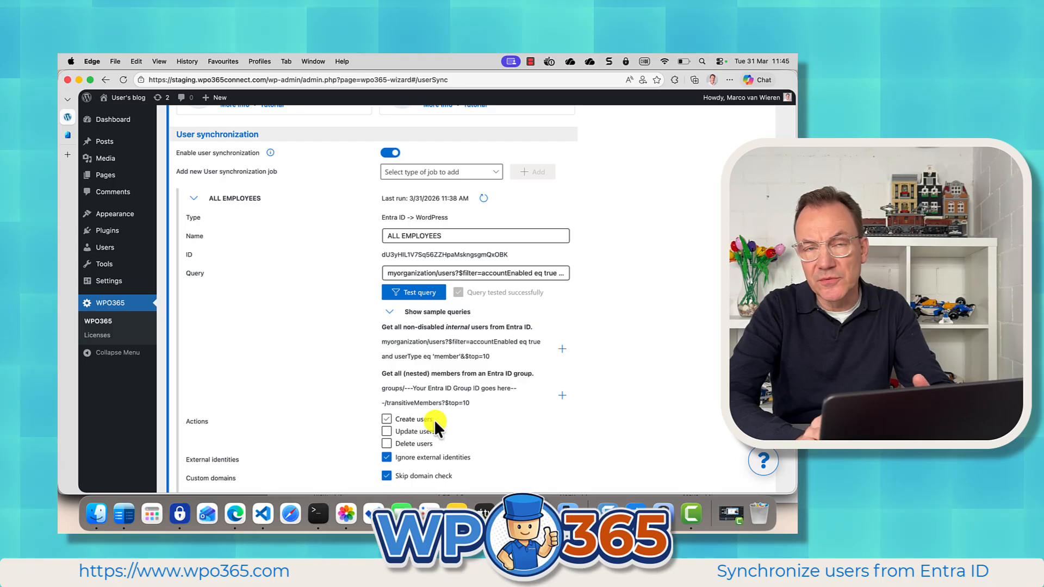
pyautogui.click(434, 419)
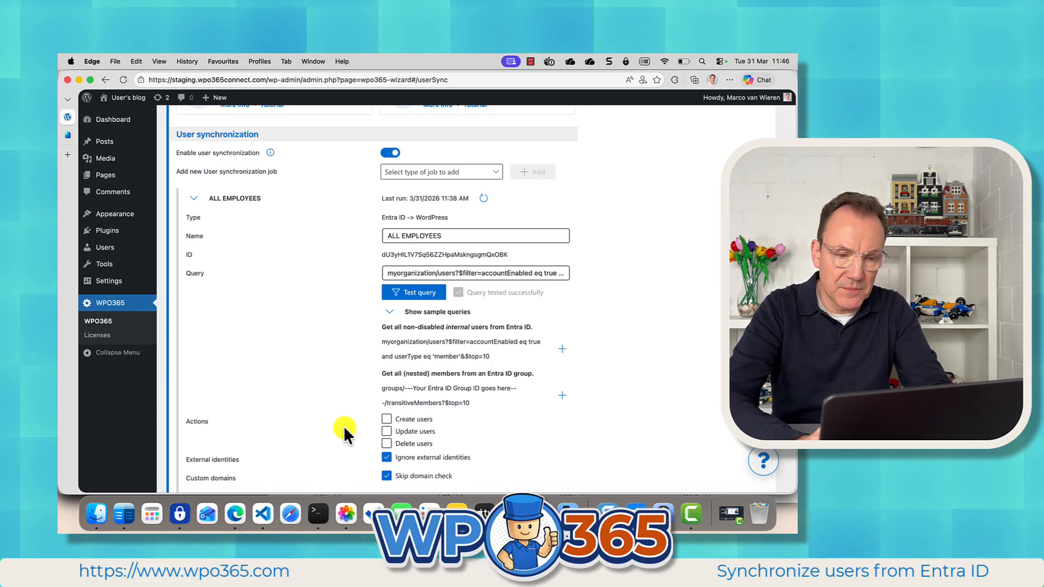
# Save the synchronization job and run it now.
pyautogui.scroll(-5, 347, 436)
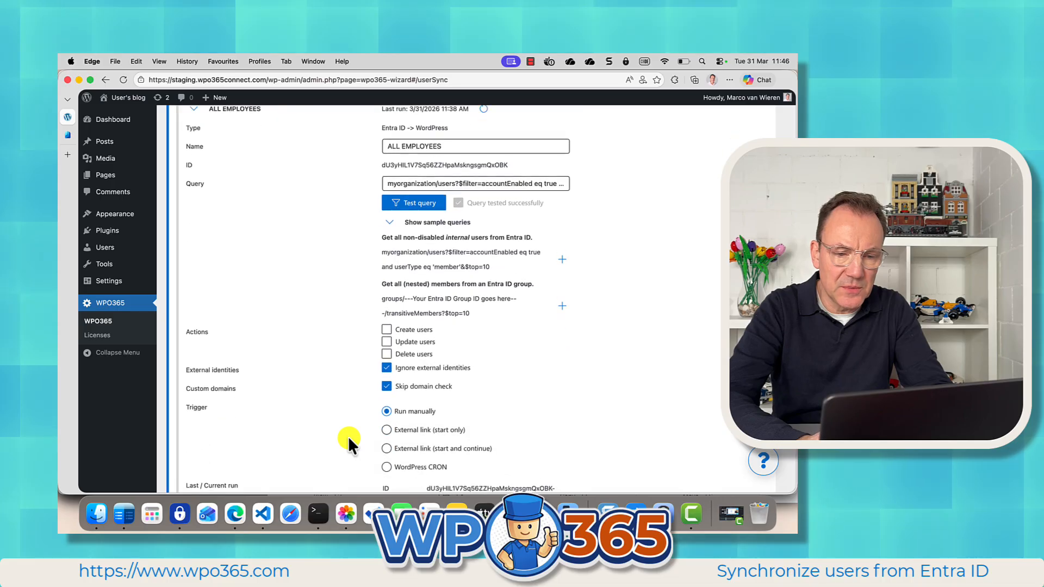
pyautogui.scroll(-7, 348, 441)
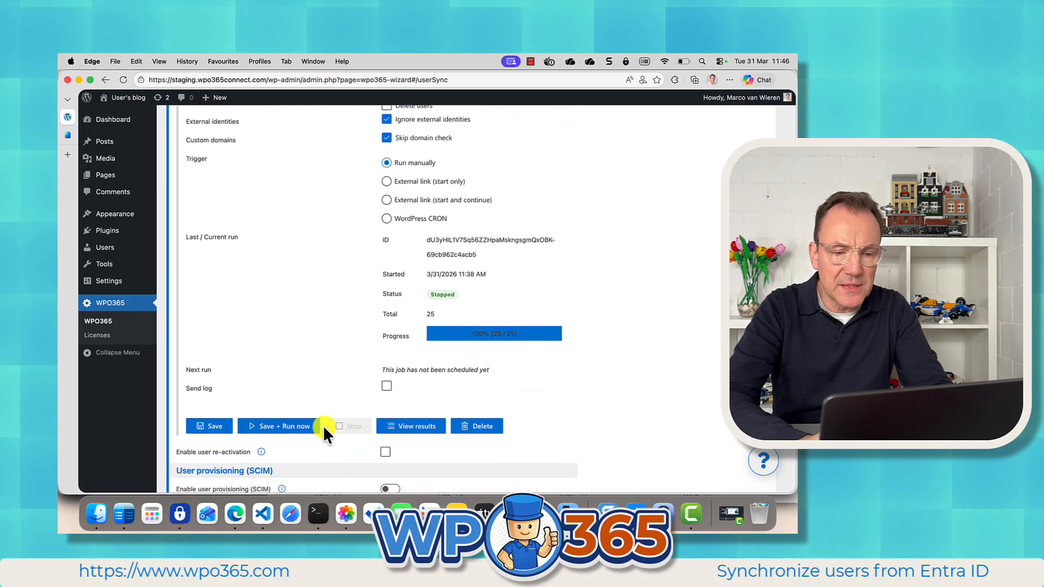
pyautogui.click(291, 427)
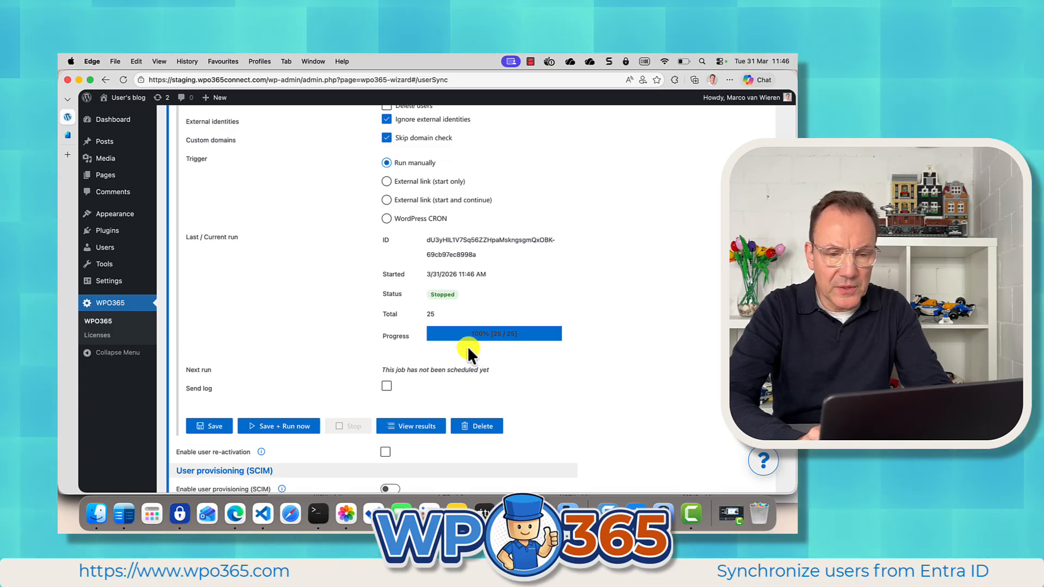
# Run the synchronization job again and review its results across all result pages.
pyautogui.click(282, 425)
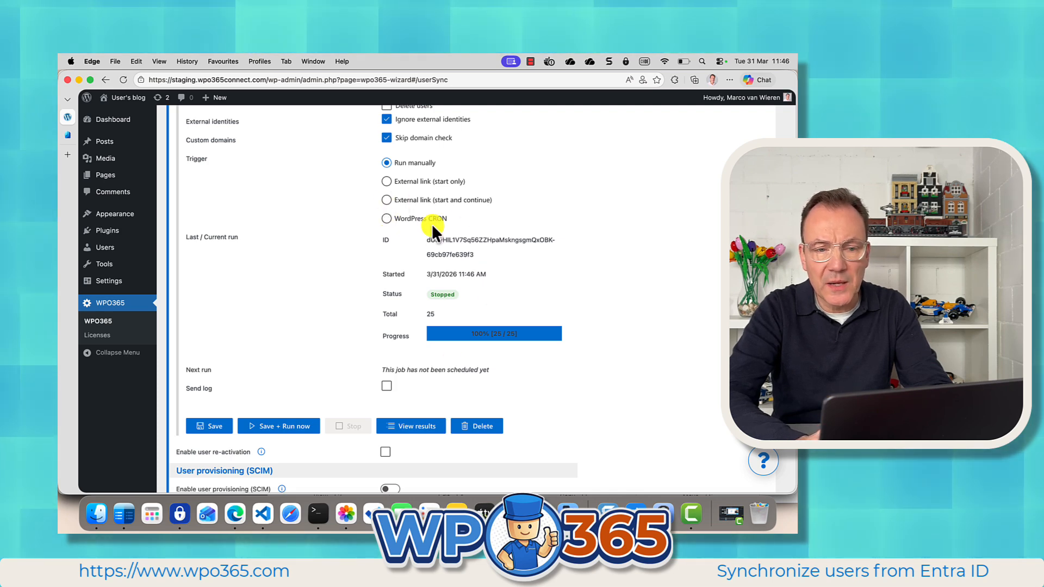
pyautogui.click(411, 219)
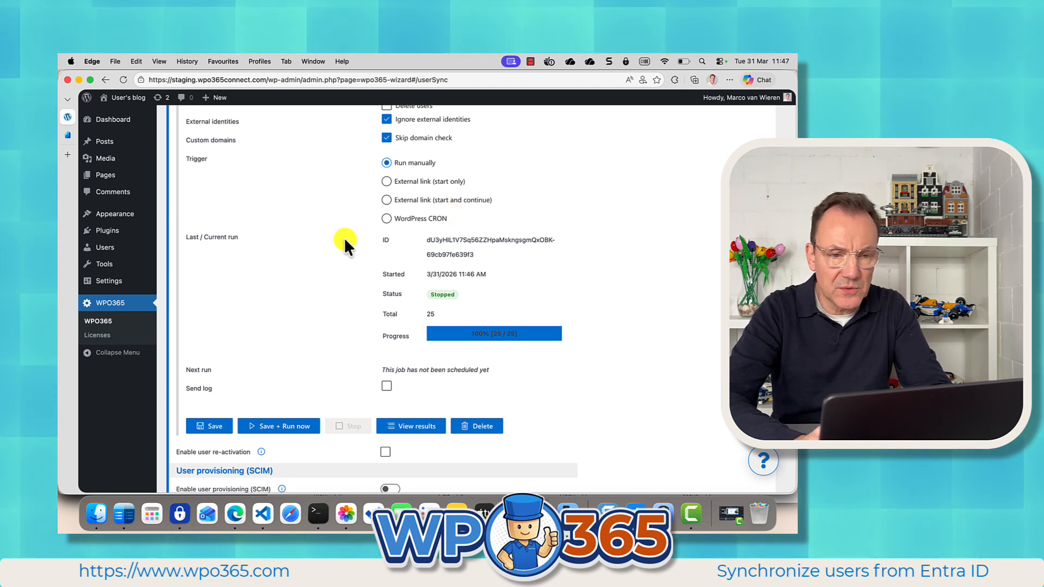
pyautogui.click(410, 426)
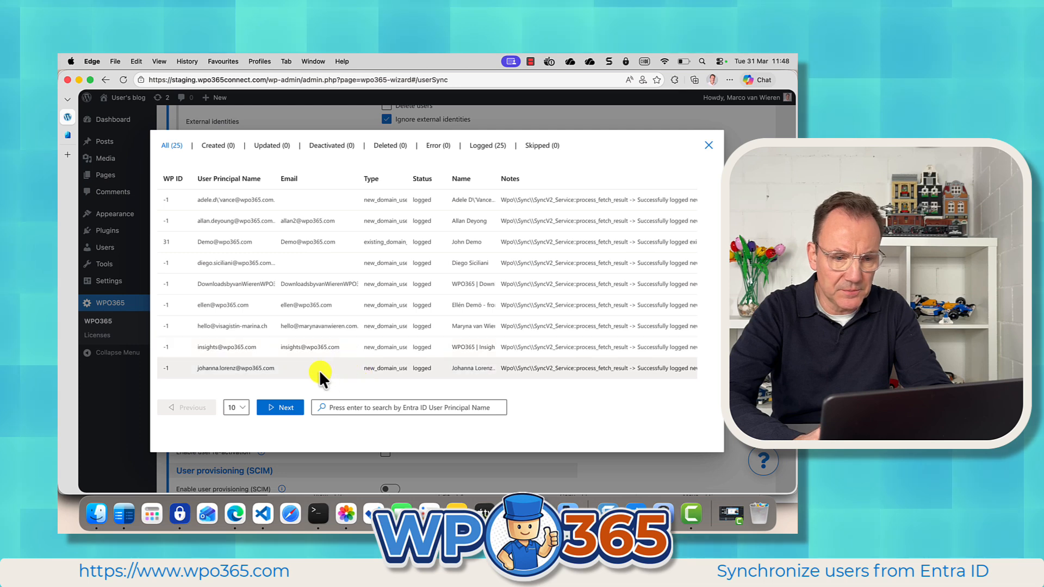
pyautogui.click(283, 409)
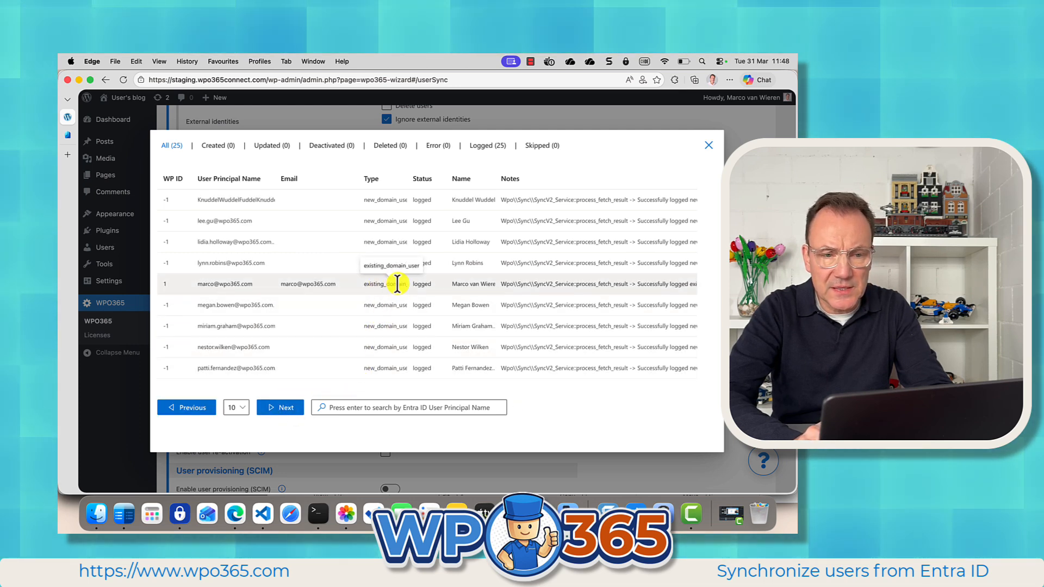
pyautogui.scroll(-1, 386, 315)
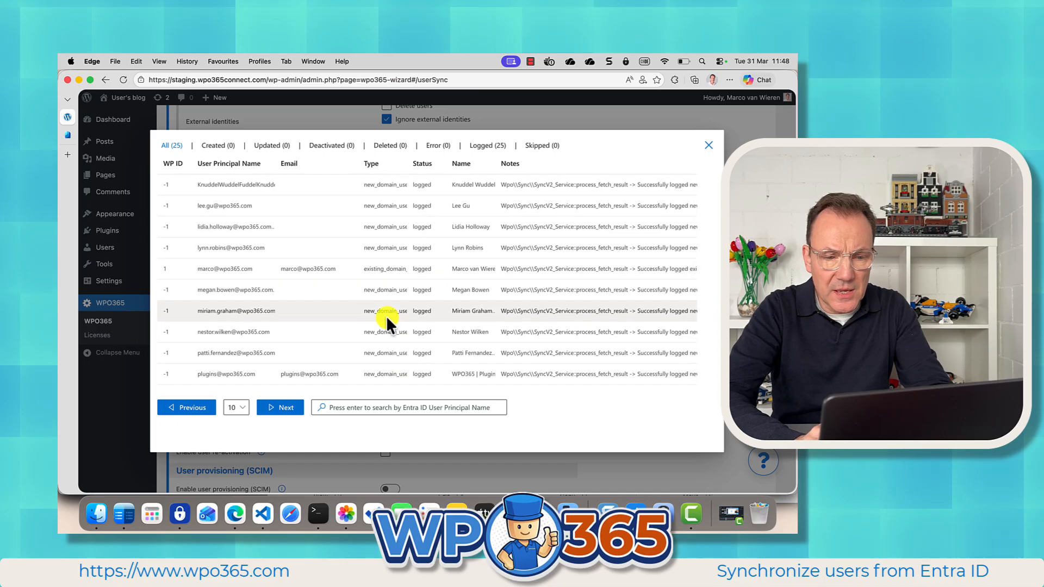
pyautogui.click(276, 407)
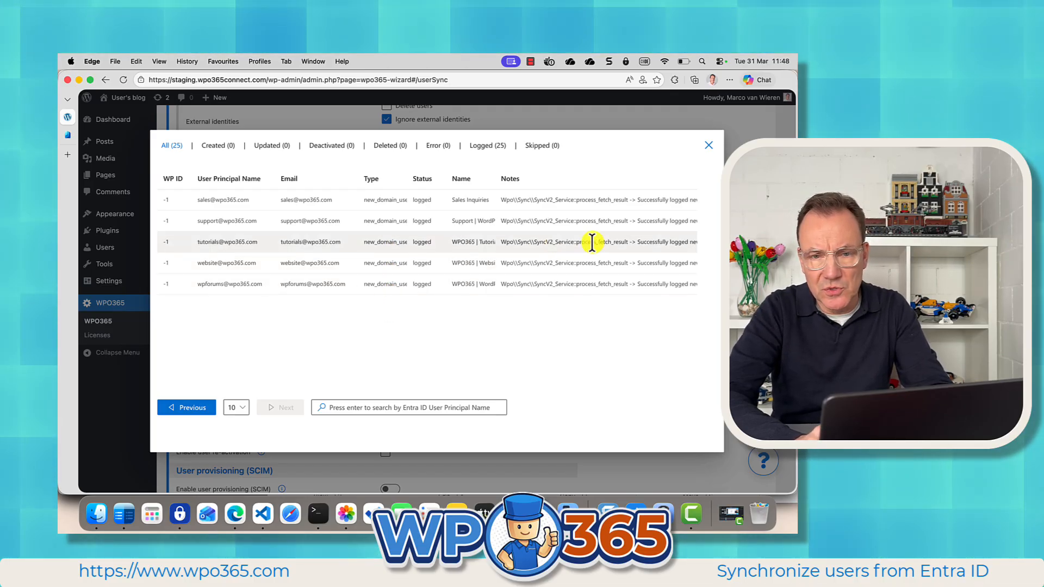
pyautogui.click(708, 147)
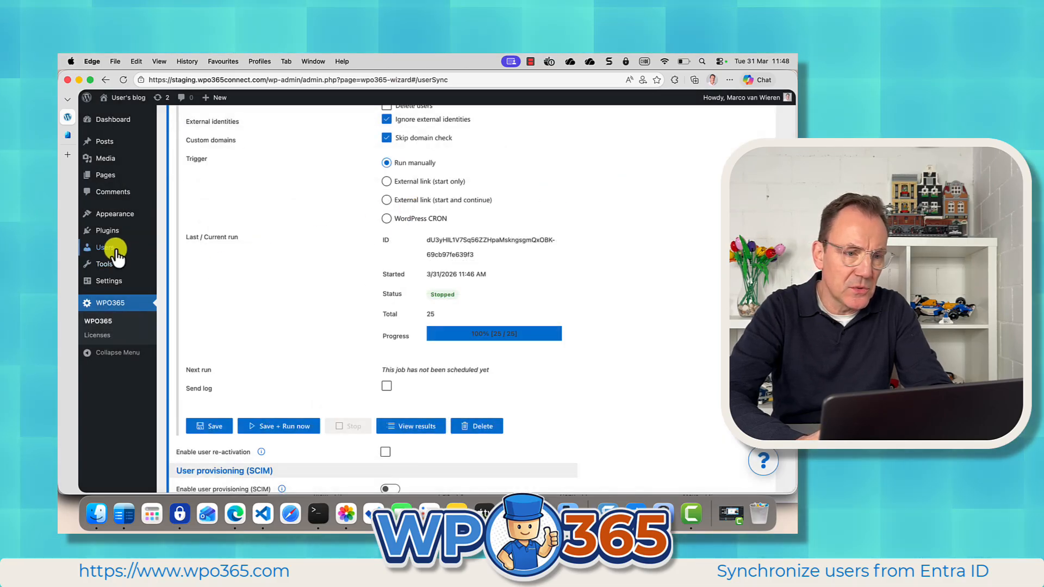
# Add a new subscriber user named test-not-delete with a matching e-mail address, without sending a notification e-mail.
pyautogui.moveTo(114, 248)
pyautogui.click(179, 251)
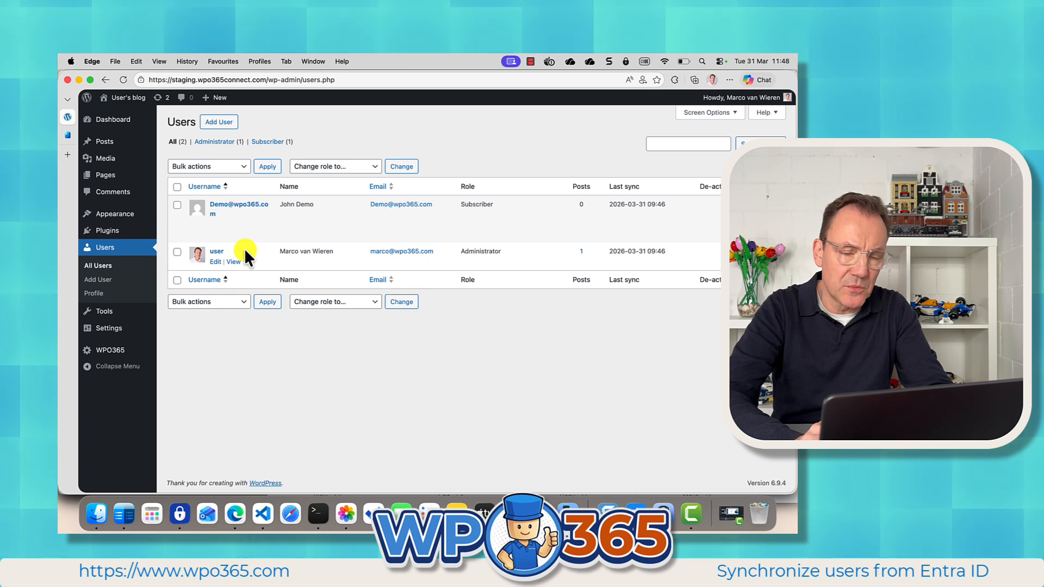
pyautogui.moveTo(250, 235)
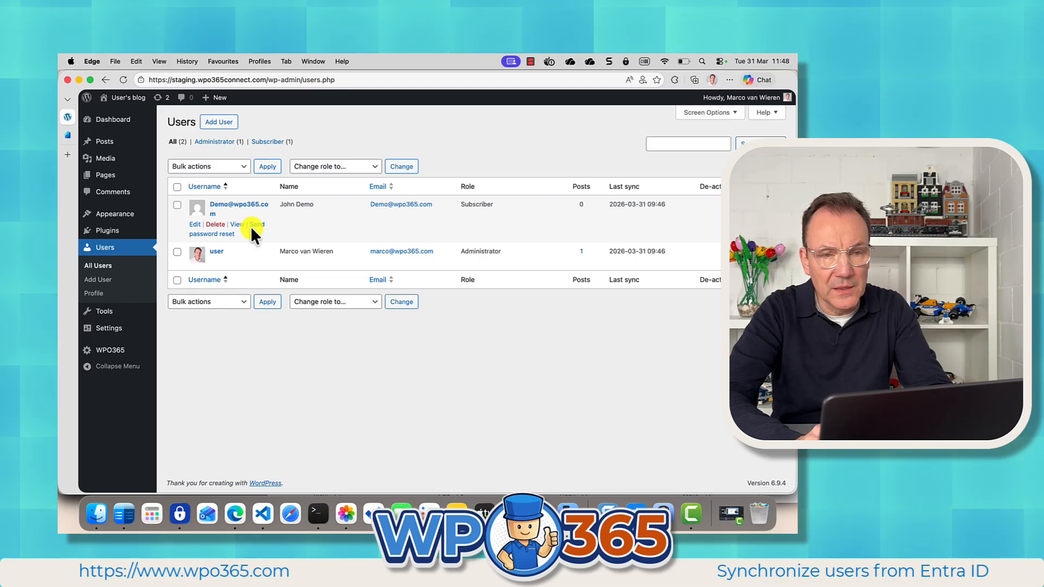
pyautogui.click(219, 121)
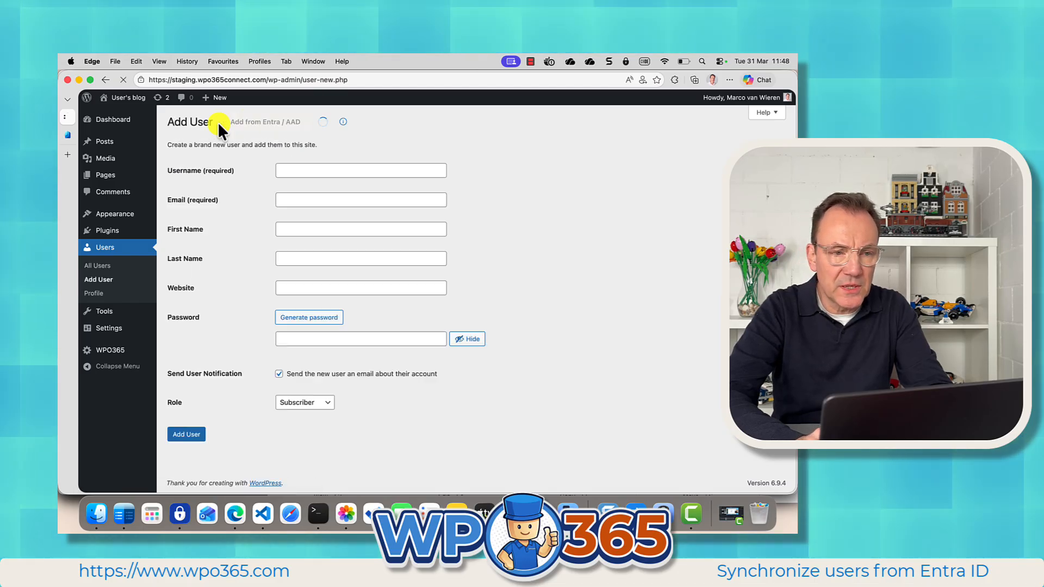
pyautogui.click(305, 172)
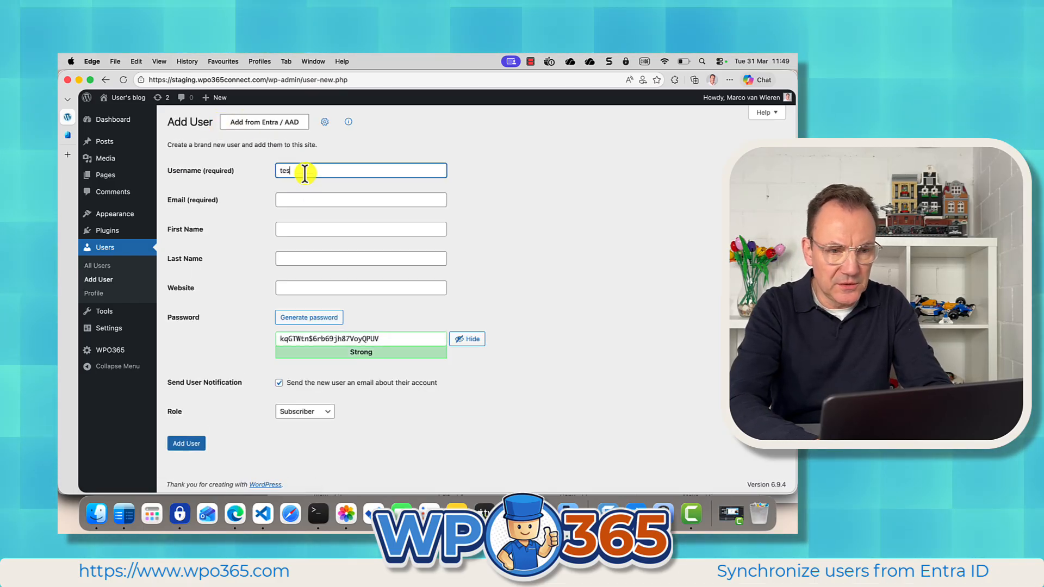
pyautogui.write('test-no')
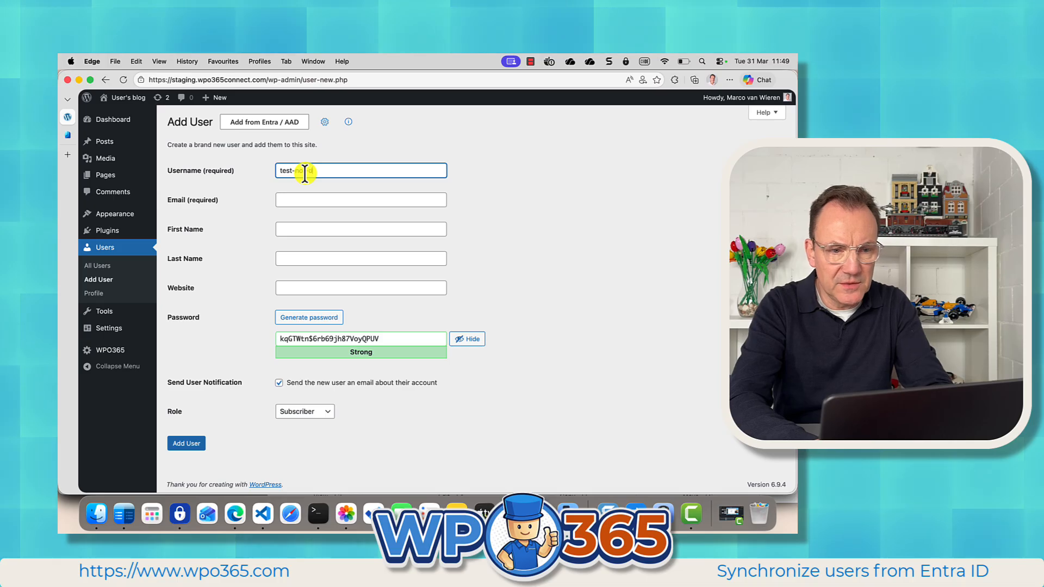
pyautogui.write('t-delete')
pyautogui.click(301, 201)
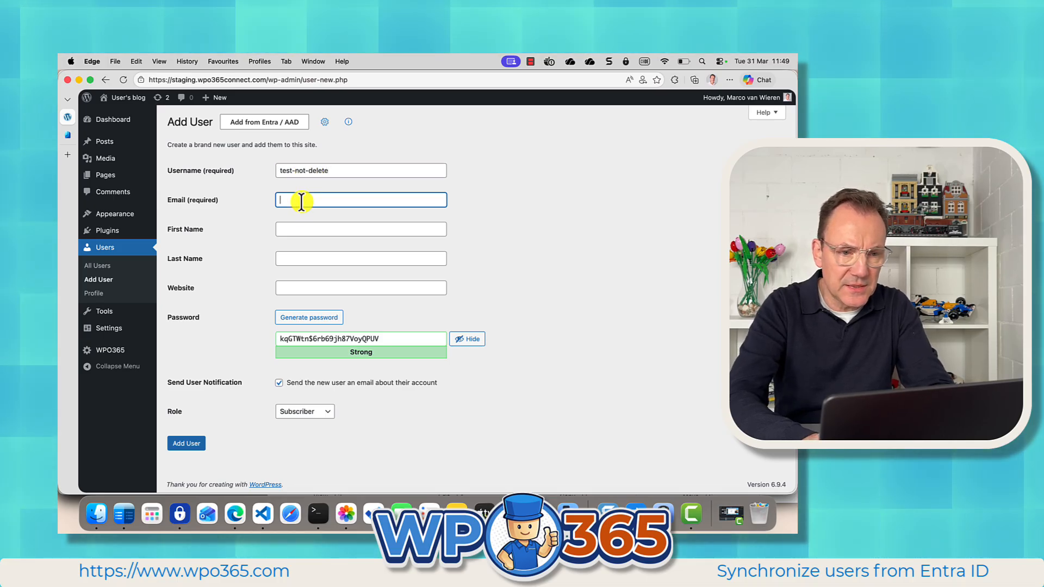
pyautogui.moveTo(329, 170); pyautogui.dragTo(279, 168)
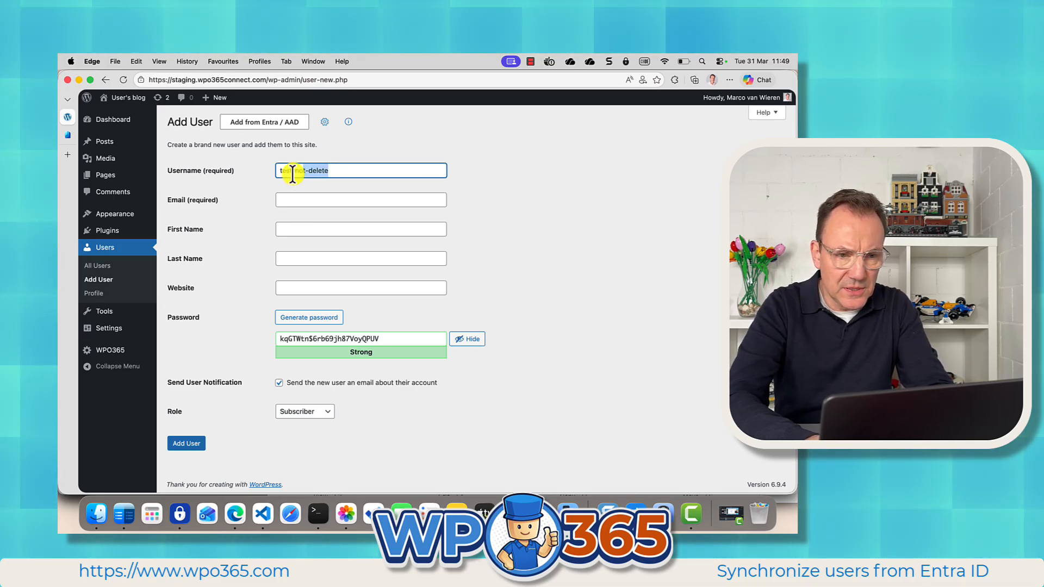
pyautogui.press('super+c')
pyautogui.click(289, 200)
pyautogui.press('super+v')
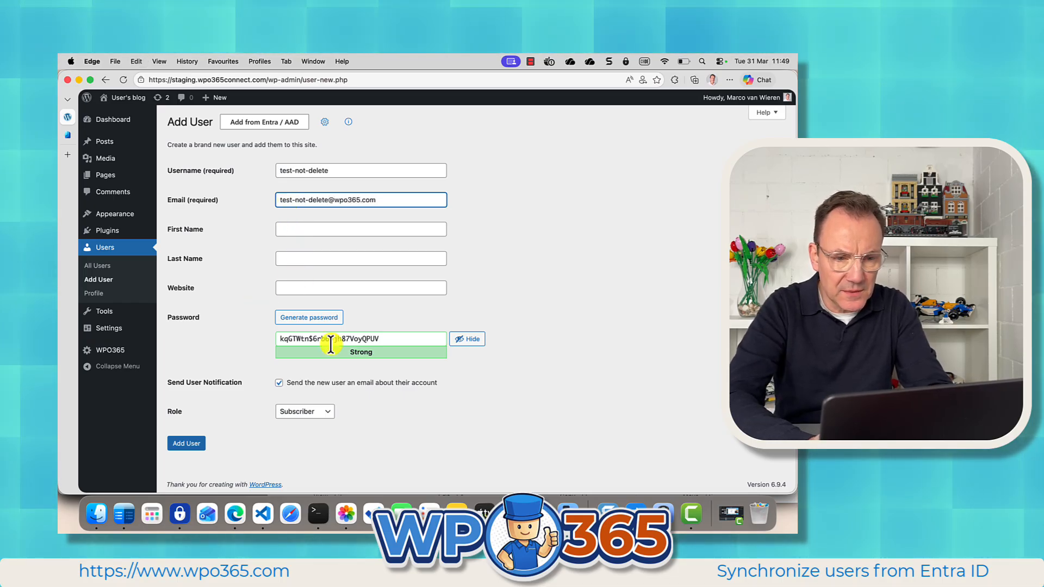
pyautogui.click(278, 382)
pyautogui.click(189, 442)
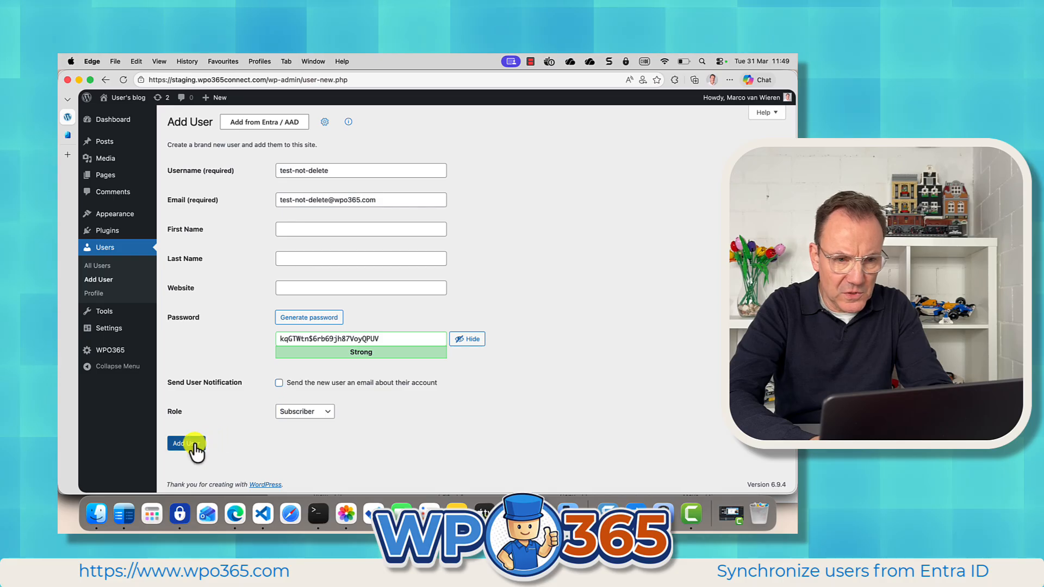
# Return to the User Sync settings, open the ALL EMPLOYEES job and save and run it again.
pyautogui.moveTo(233, 285)
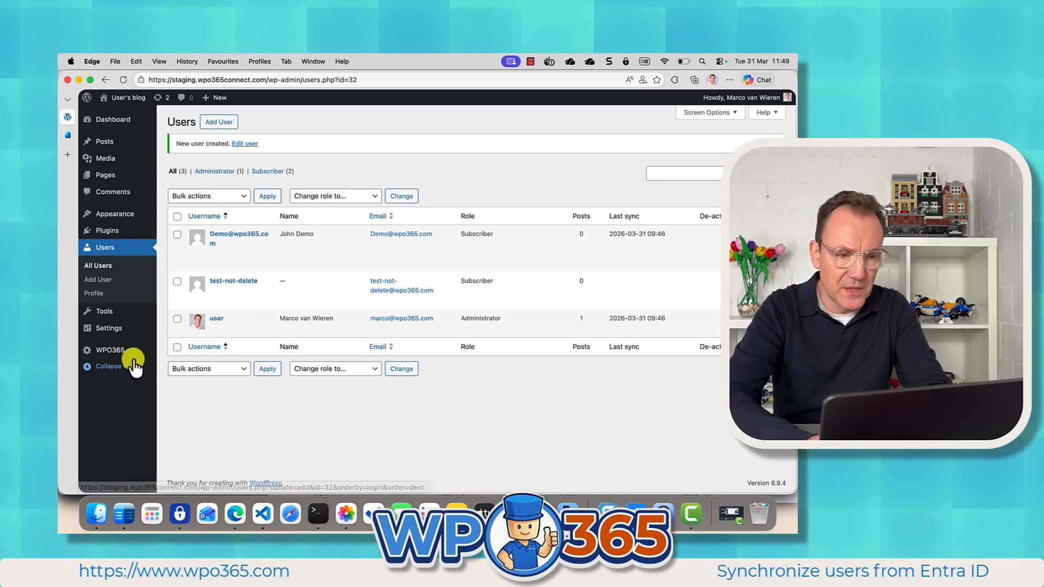
pyautogui.click(117, 352)
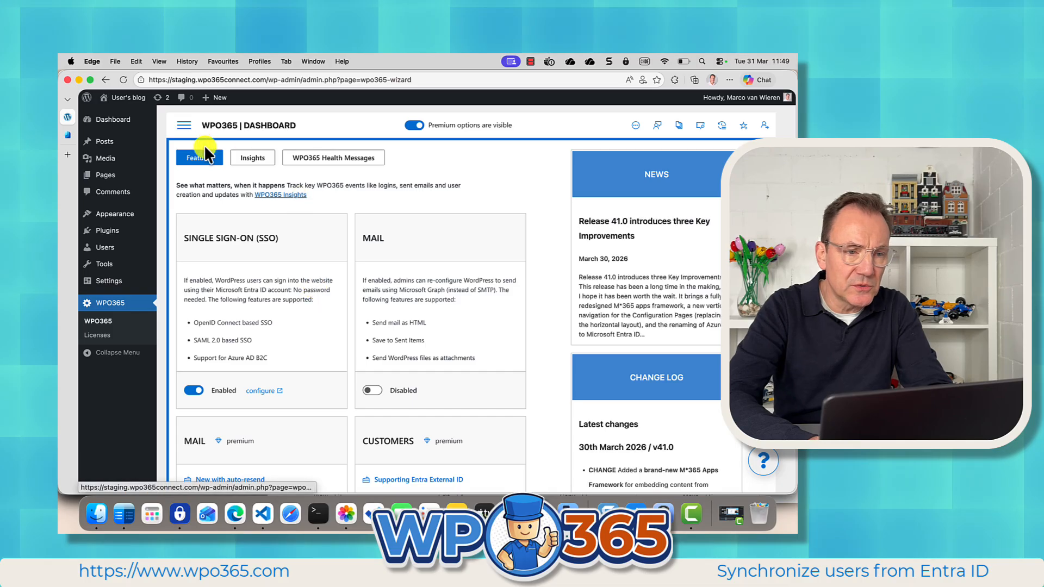
pyautogui.click(185, 131)
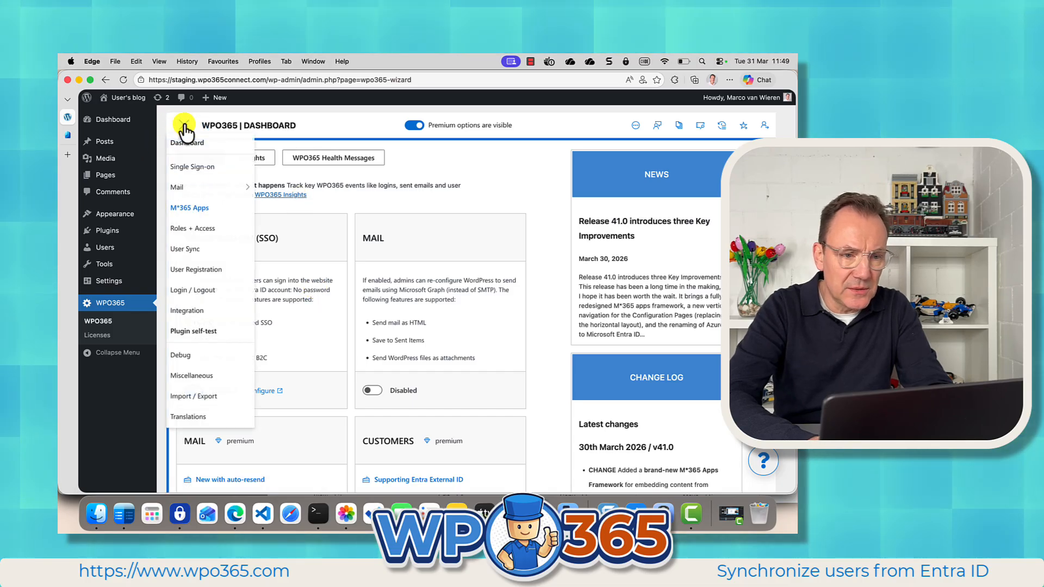
pyautogui.click(191, 175)
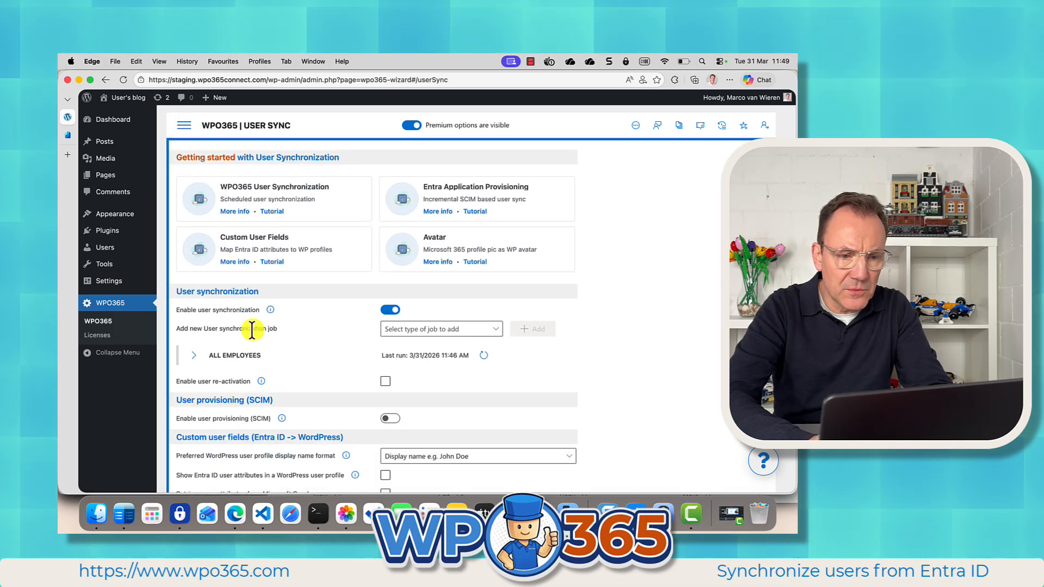
pyautogui.click(226, 358)
pyautogui.scroll(-2, 285, 364)
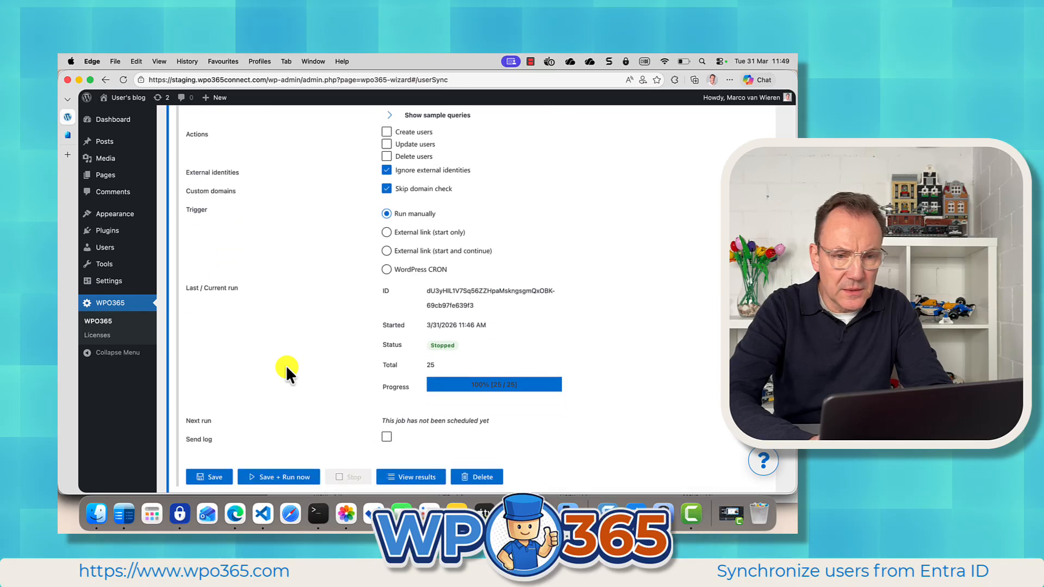
pyautogui.click(407, 156)
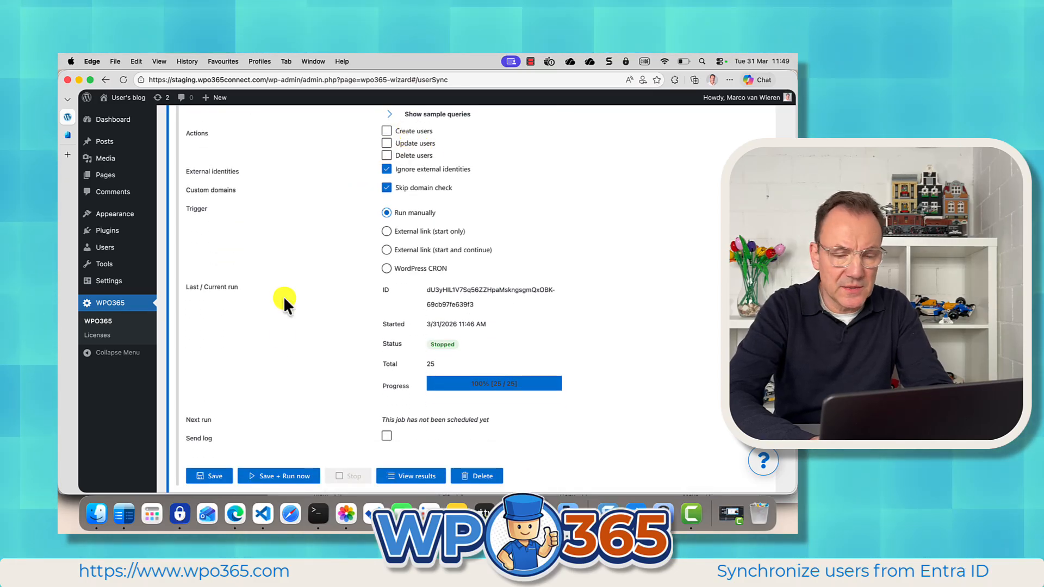
pyautogui.click(276, 478)
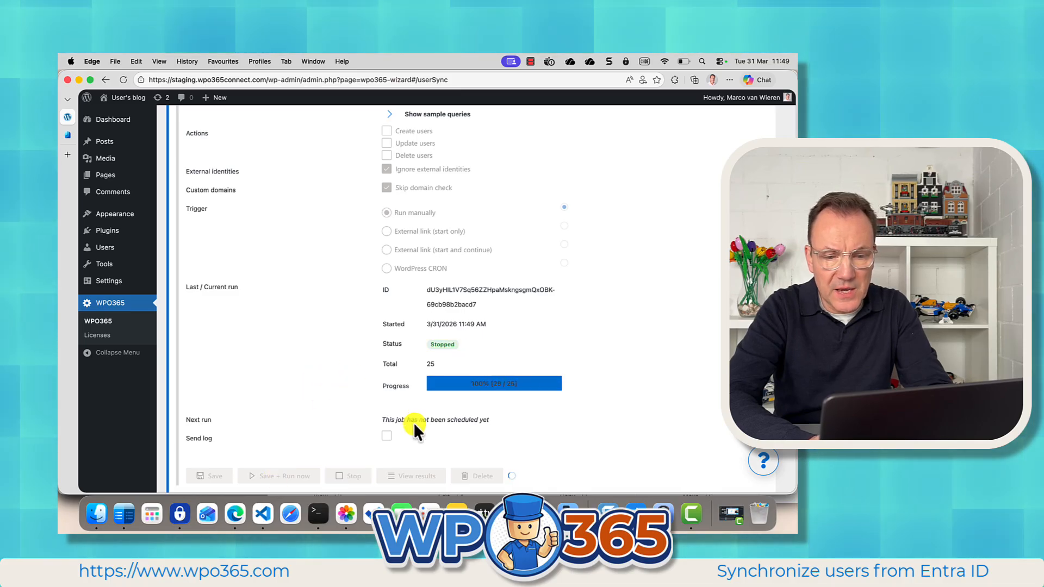
# Review the job's results across the result pages.
pyautogui.click(418, 476)
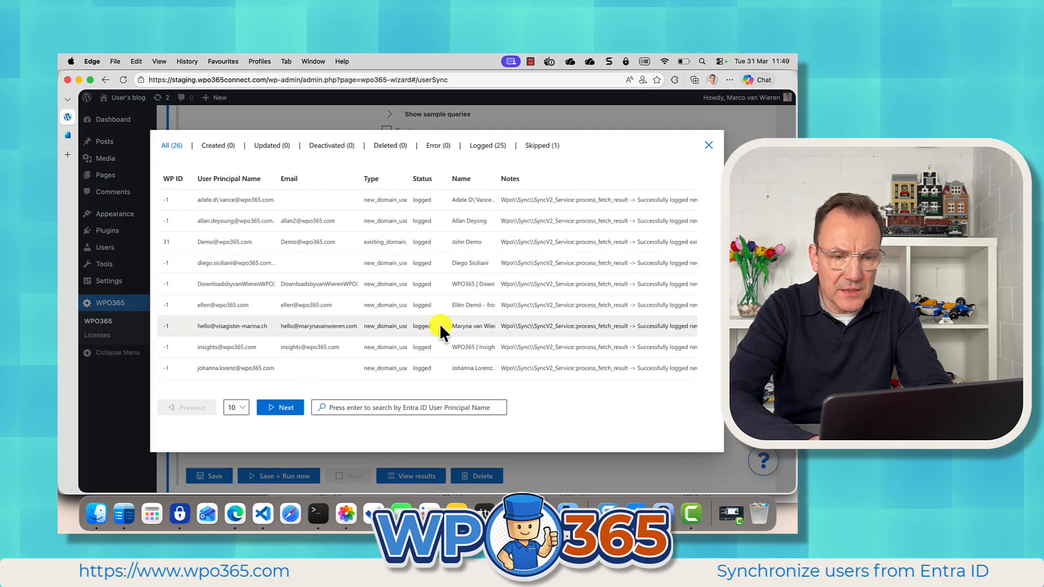
pyautogui.scroll(-1, 406, 307)
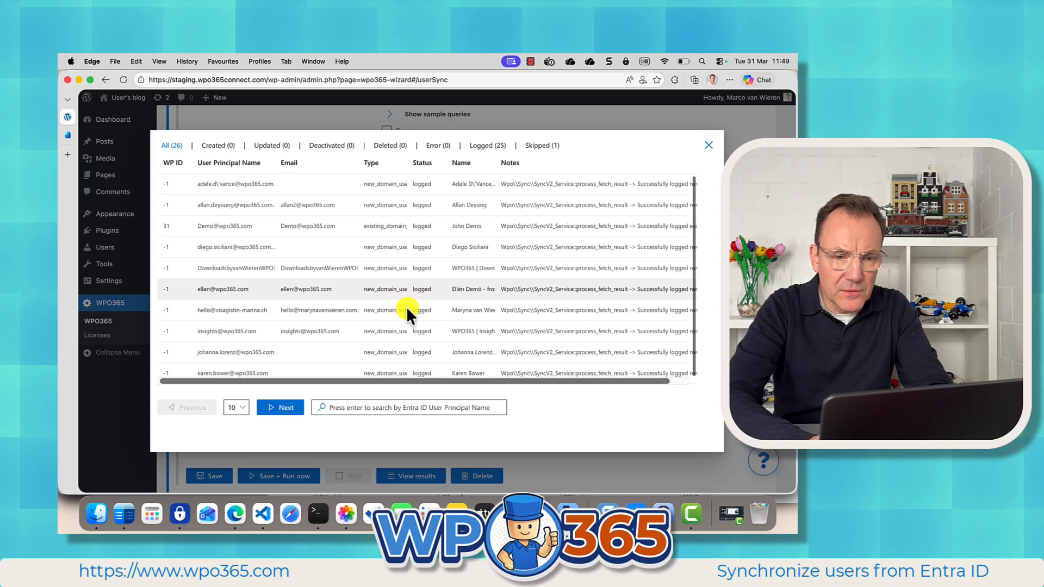
pyautogui.click(291, 398)
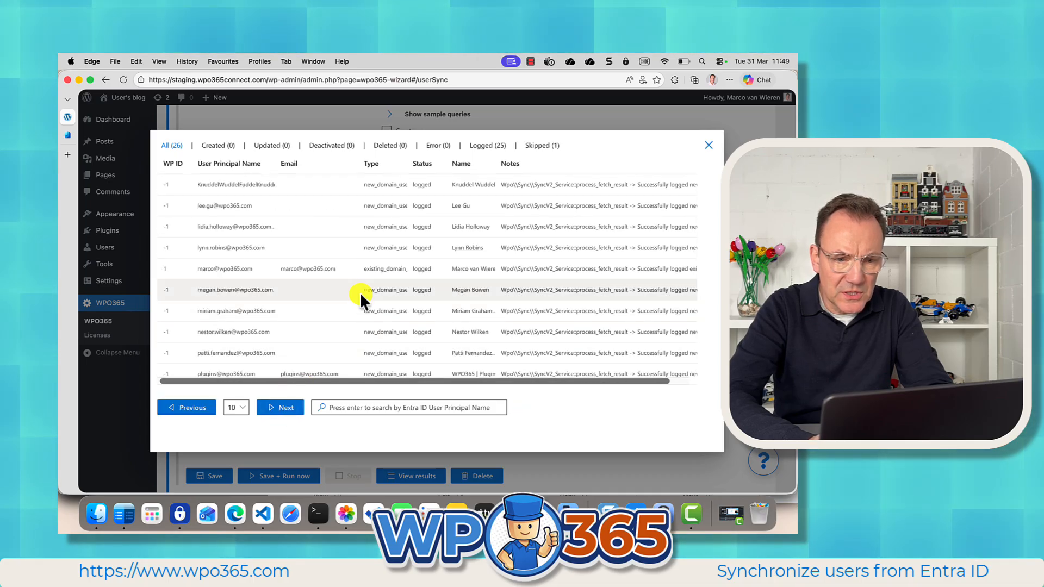
pyautogui.click(291, 405)
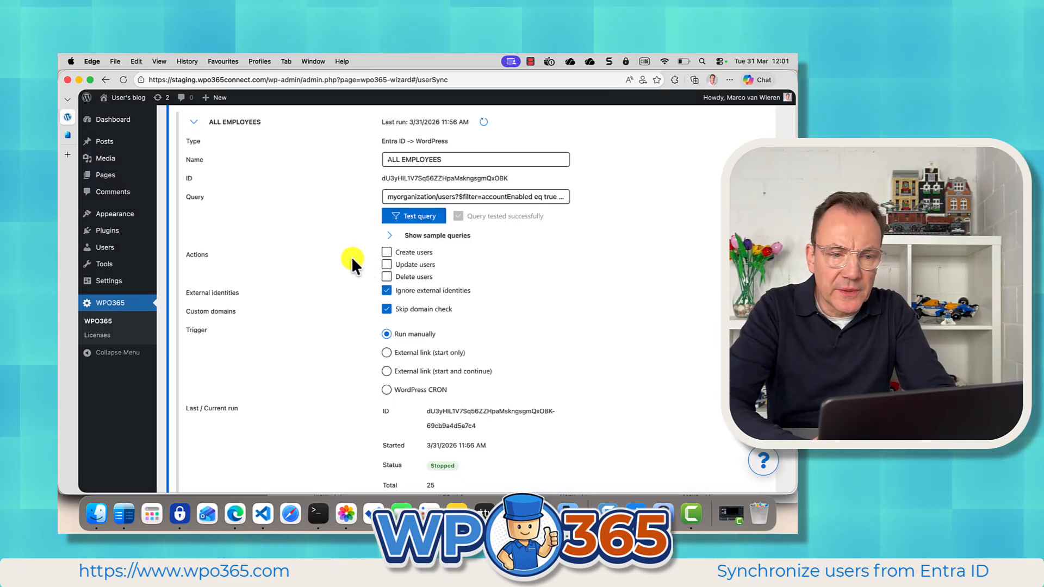
# Enable the Create users action and save and run the job now.
pyautogui.click(387, 253)
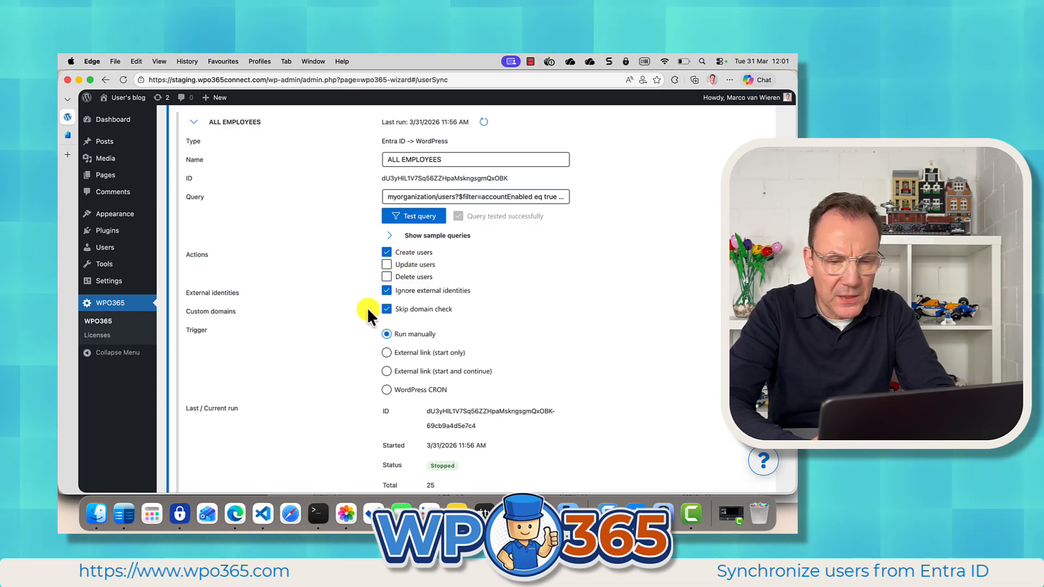
pyautogui.scroll(-5, 323, 335)
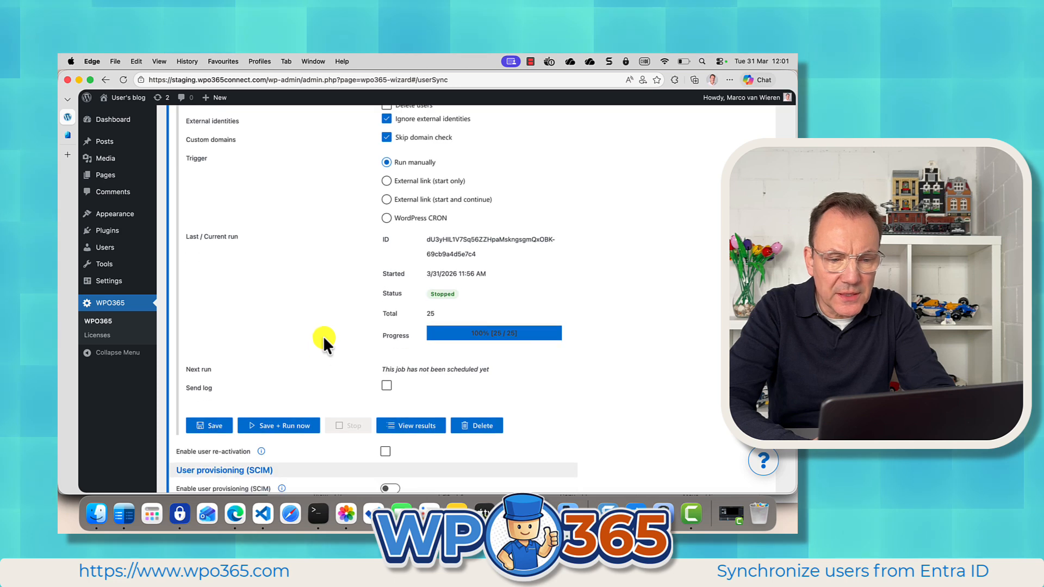
pyautogui.click(273, 425)
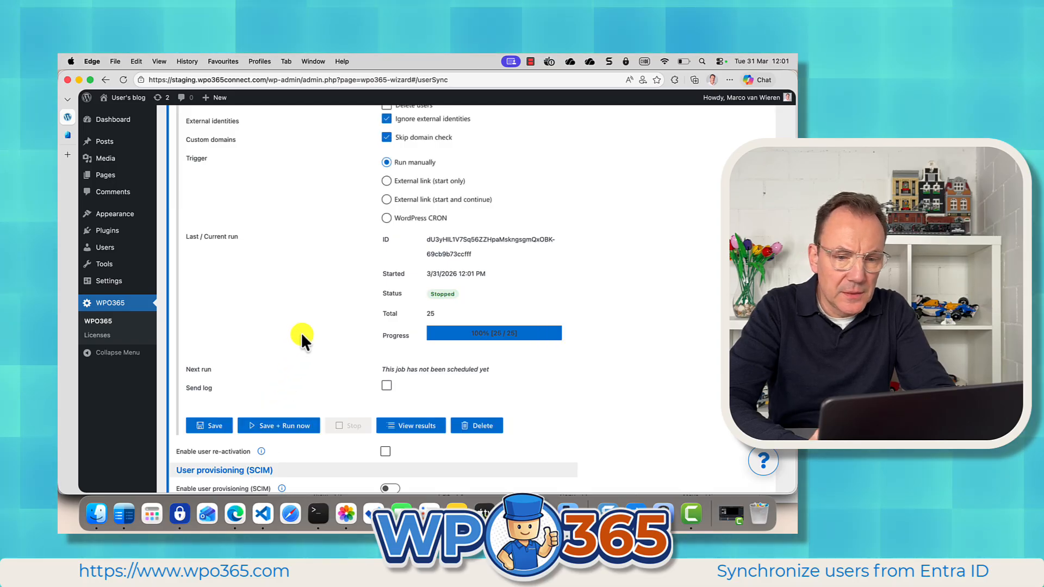
# Review the run's results and the synchronized accounts in the WordPress users list.
pyautogui.click(409, 426)
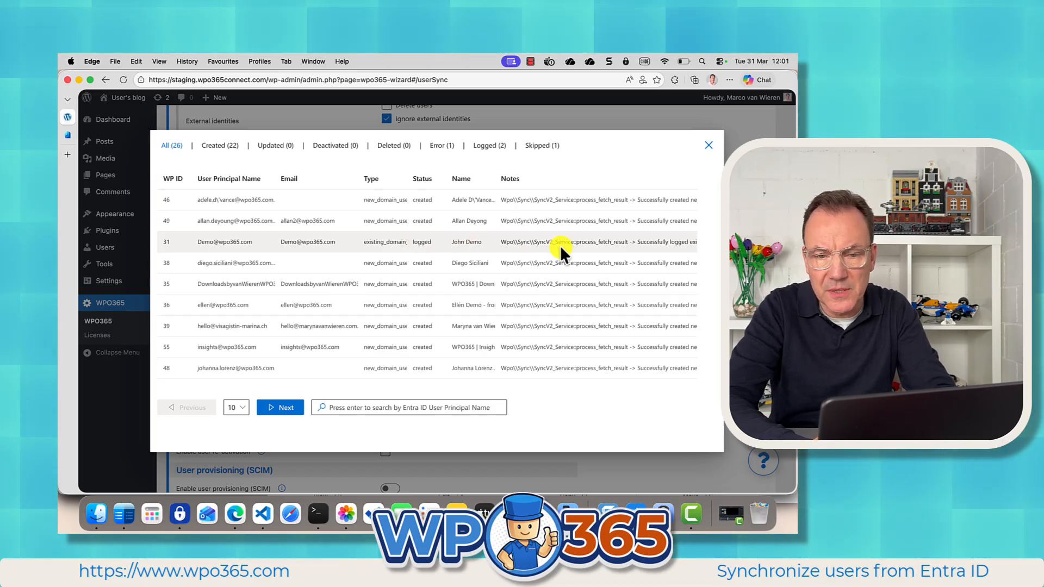
pyautogui.click(709, 146)
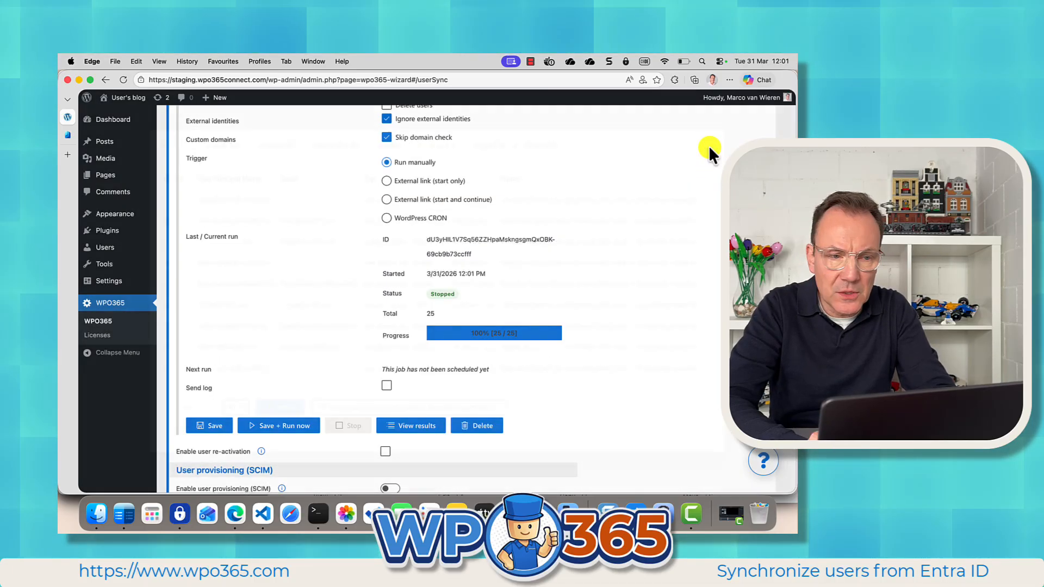
pyautogui.click(111, 250)
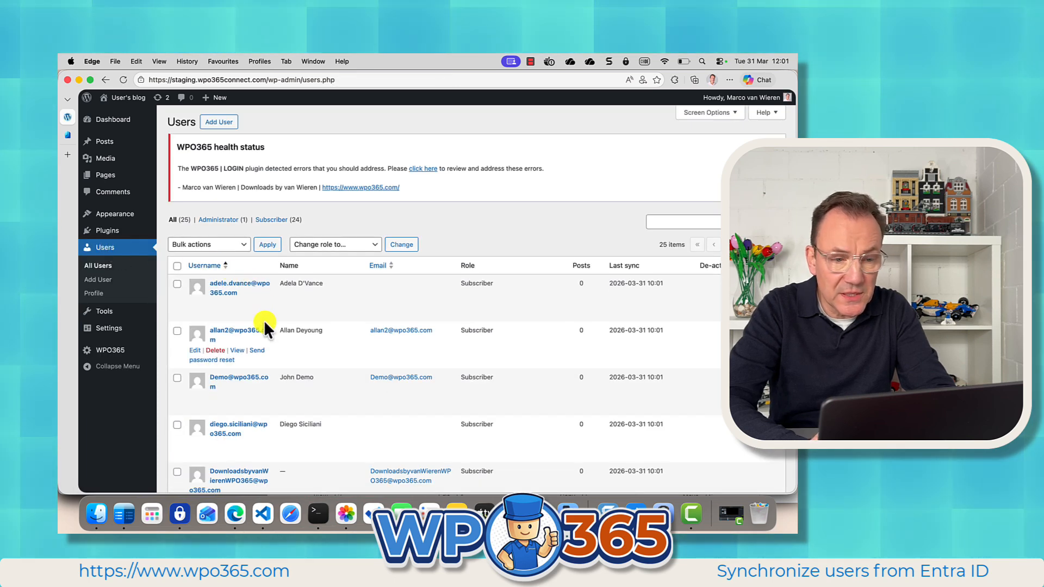
pyautogui.scroll(-3, 263, 321)
pyautogui.scroll(-10, 263, 320)
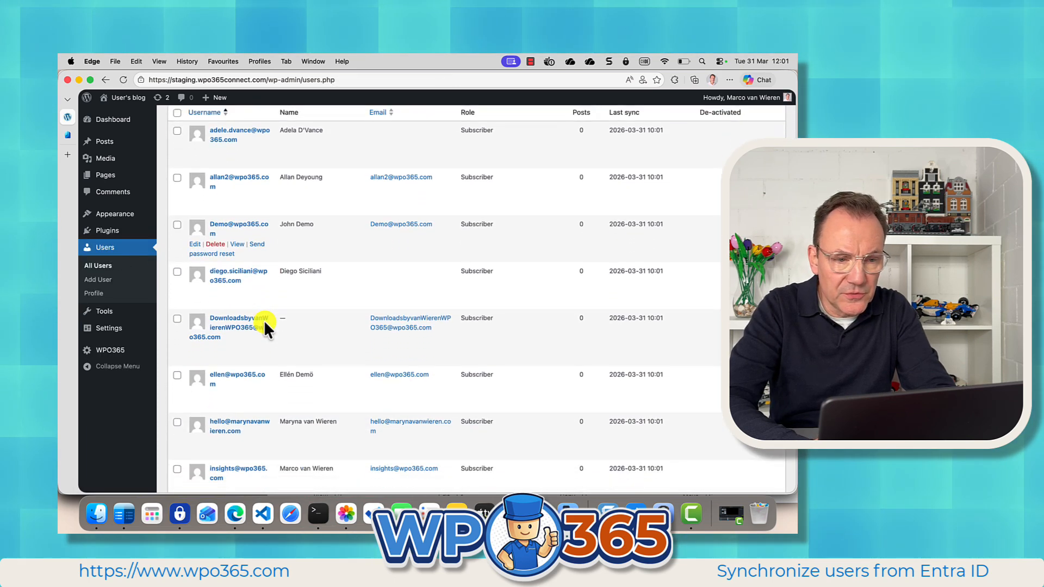
pyautogui.scroll(-12, 264, 325)
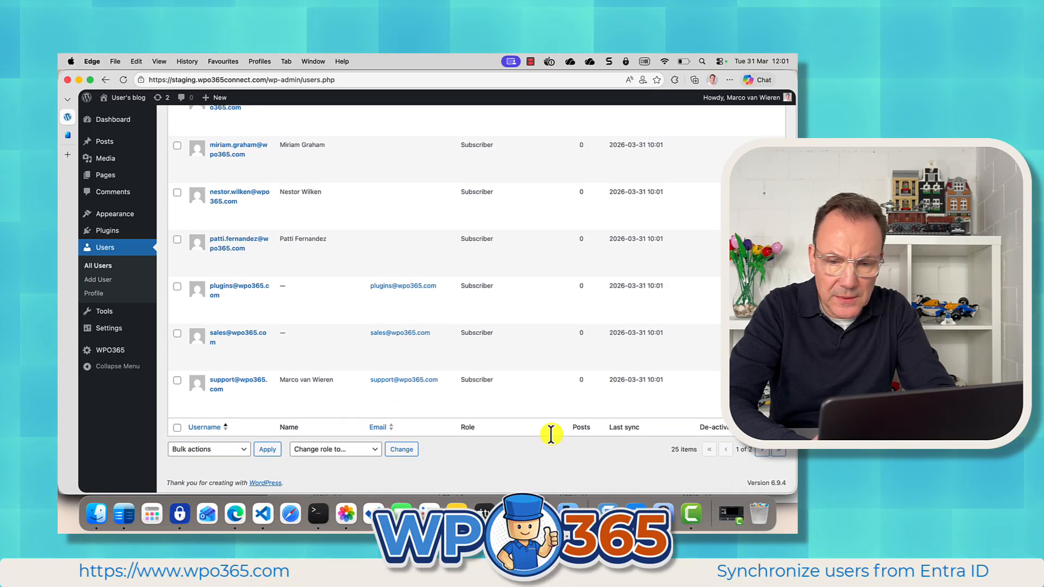
# Browse the second page of the WordPress users list.
pyautogui.click(760, 450)
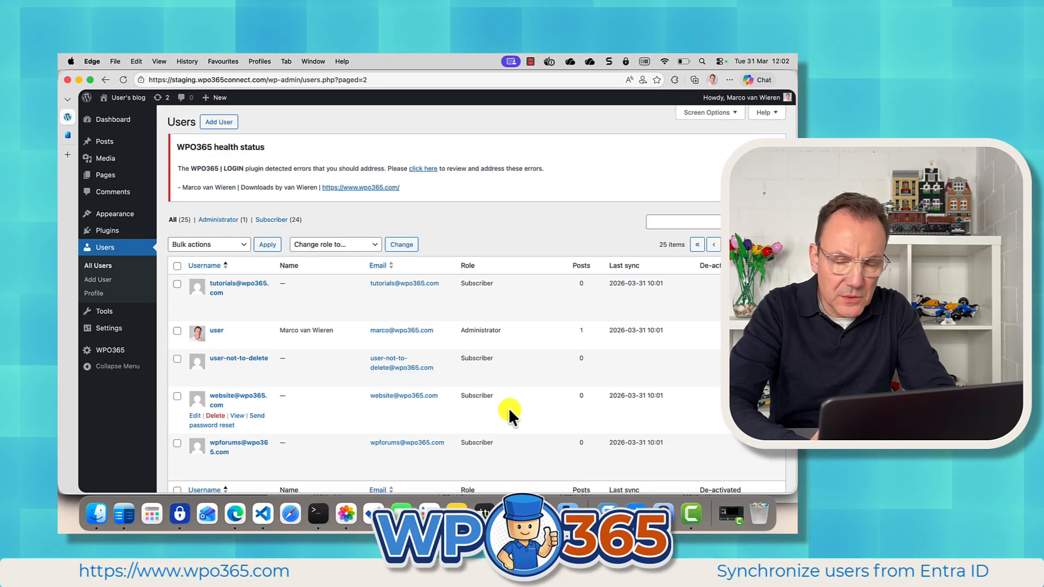
pyautogui.scroll(-1, 302, 406)
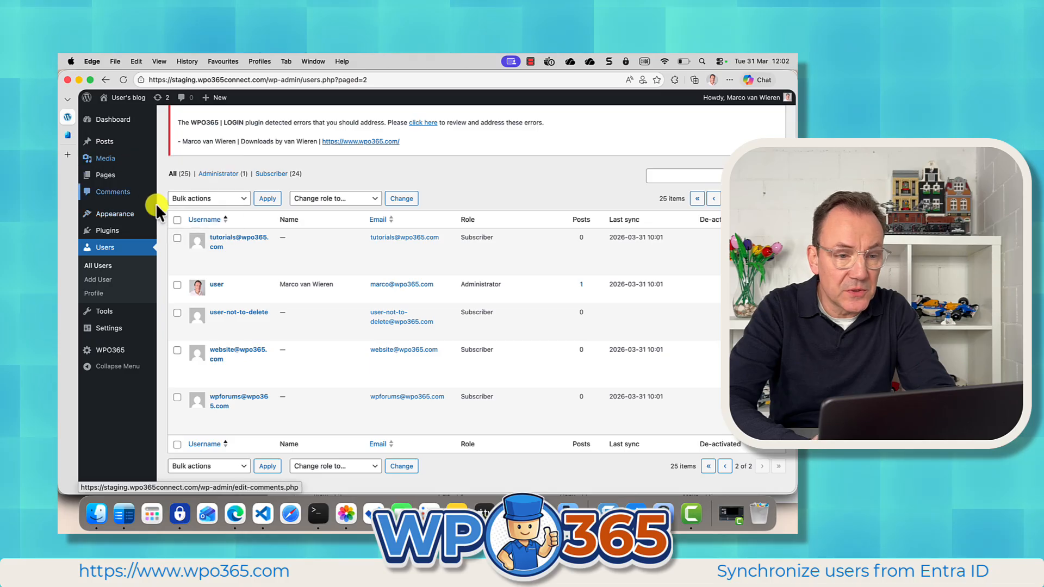
# Open the ALL EMPLOYEES job in the WPO365 User Sync settings and review its results, including the All and Skipped lists.
pyautogui.click(105, 350)
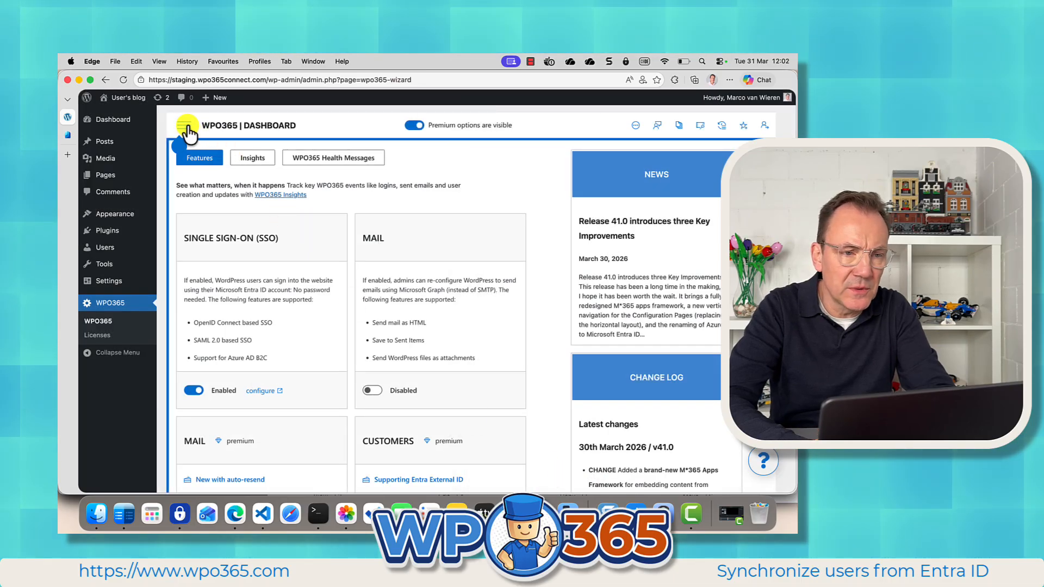
pyautogui.click(185, 129)
pyautogui.click(187, 246)
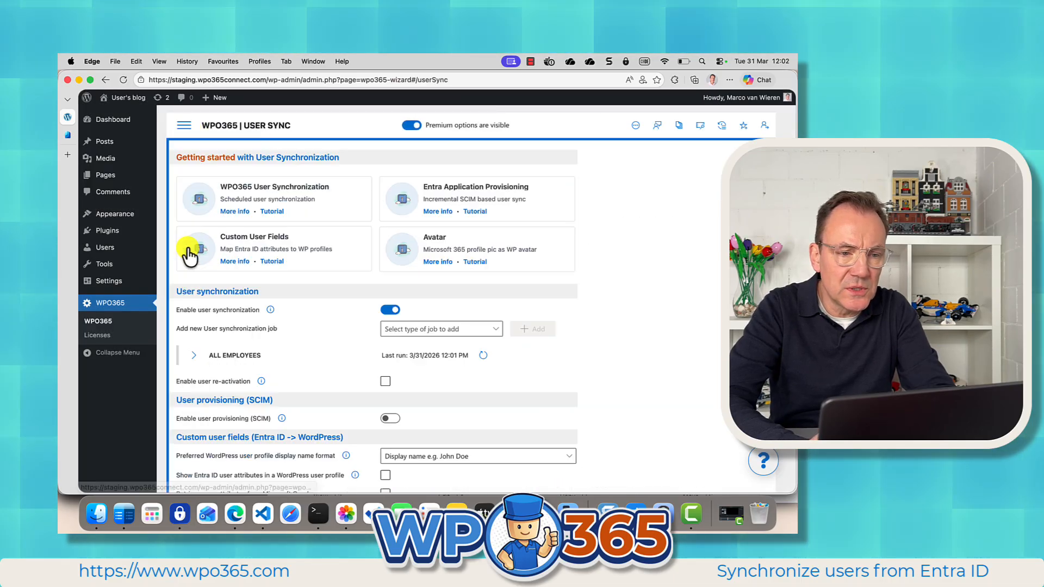
pyautogui.click(214, 356)
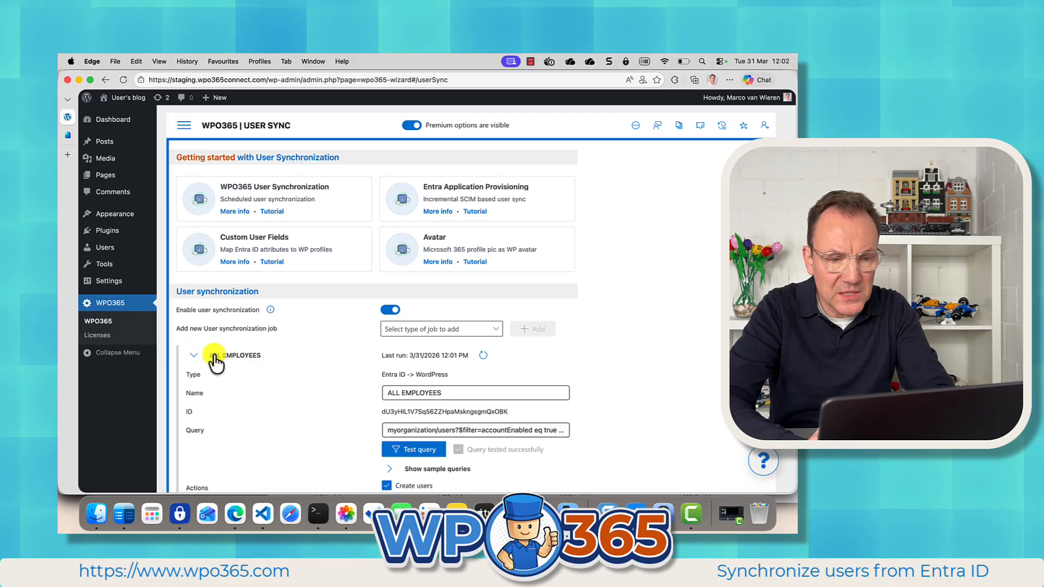
pyautogui.scroll(-10, 213, 356)
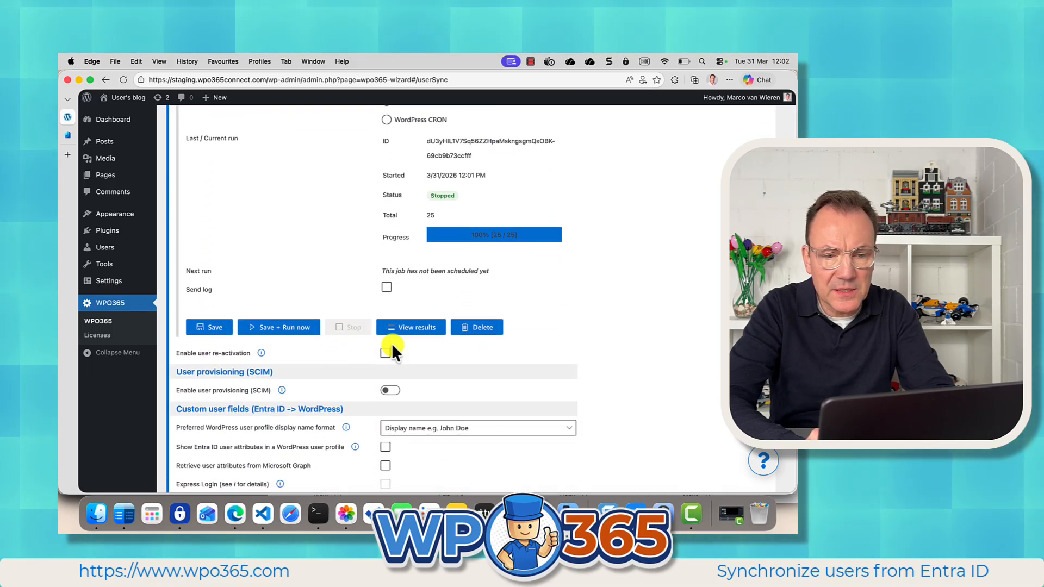
pyautogui.click(415, 328)
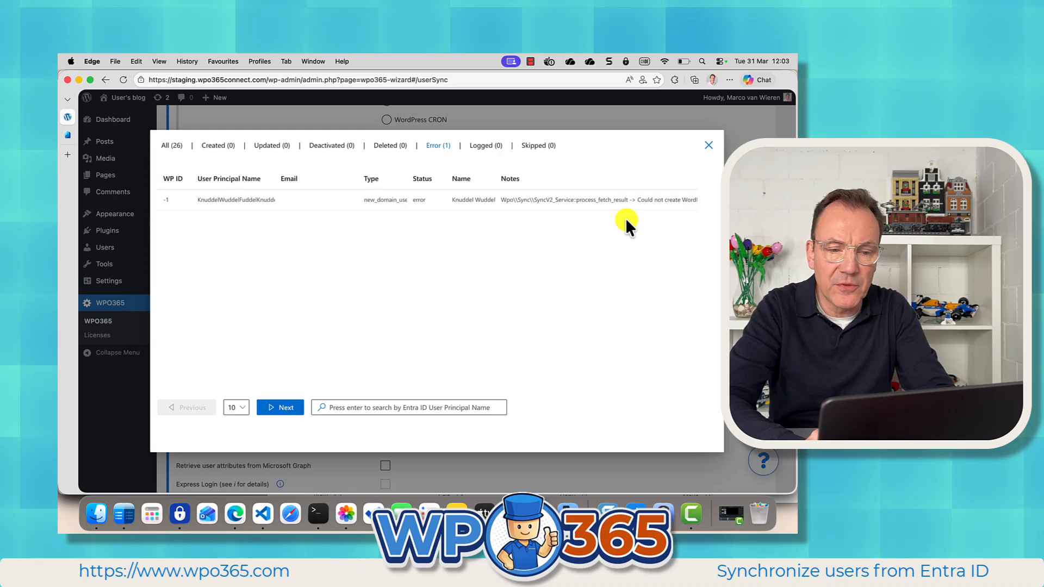
pyautogui.click(173, 145)
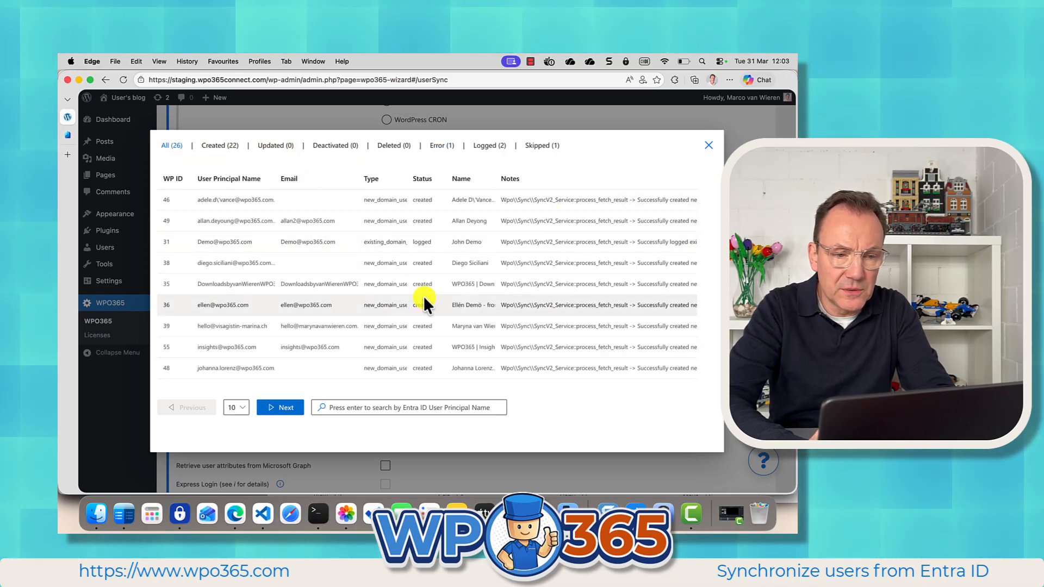
pyautogui.click(542, 146)
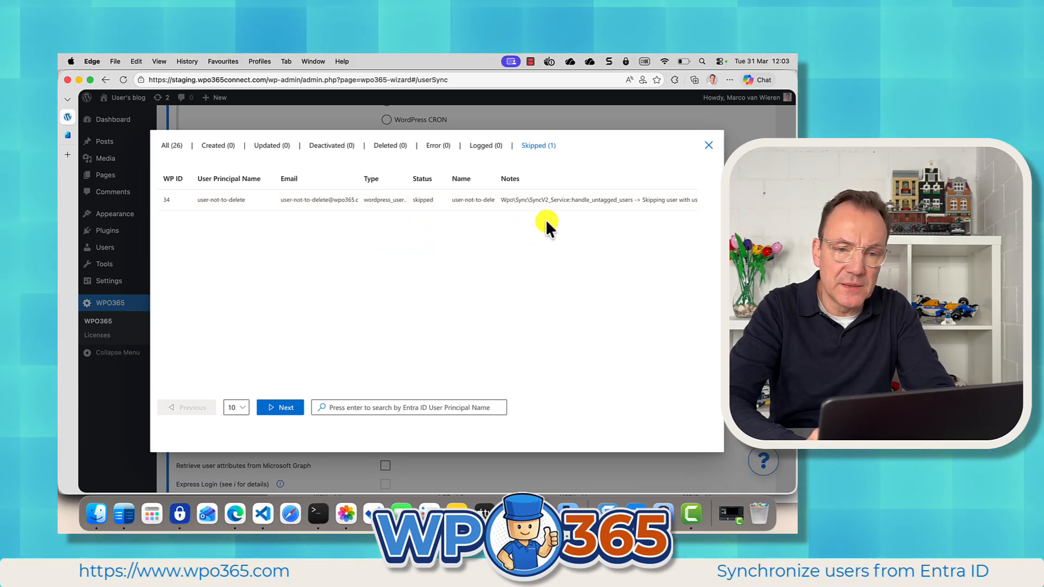
pyautogui.click(709, 145)
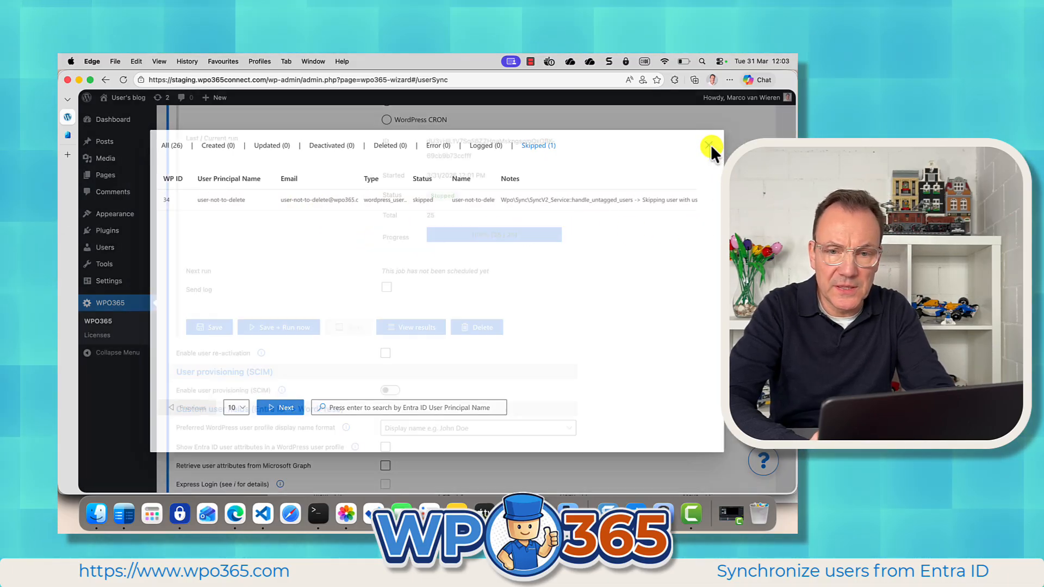
# Enable the Update users action for the ALL EMPLOYEES job and save and run it now.
pyautogui.scroll(5, 701, 157)
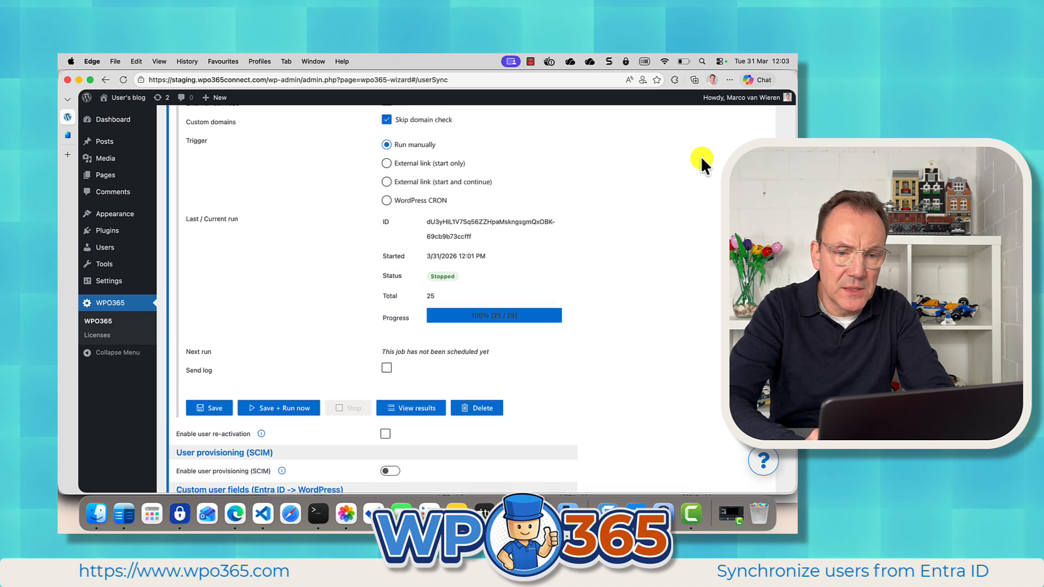
pyautogui.scroll(1, 700, 155)
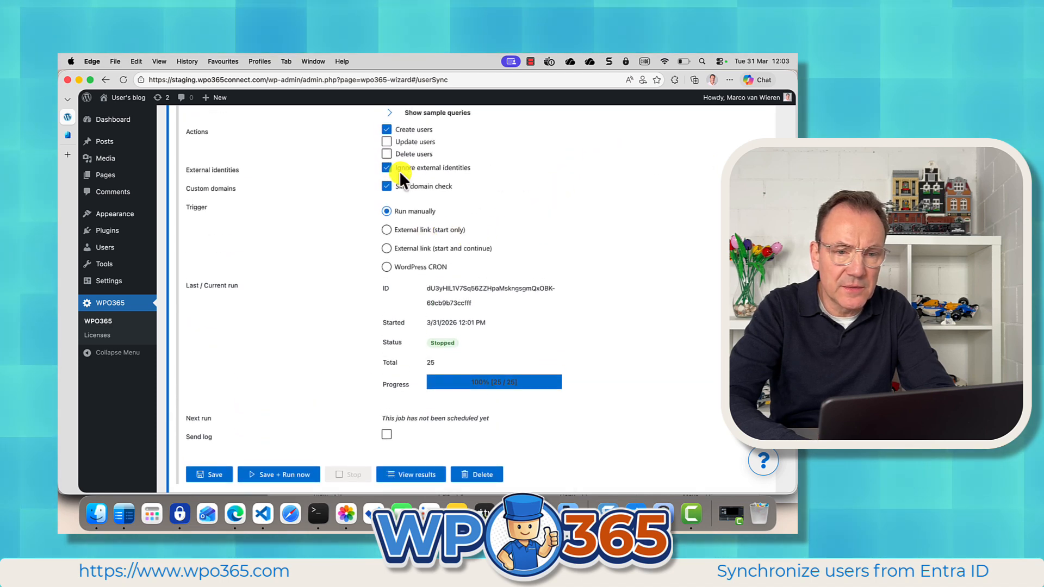
pyautogui.click(387, 142)
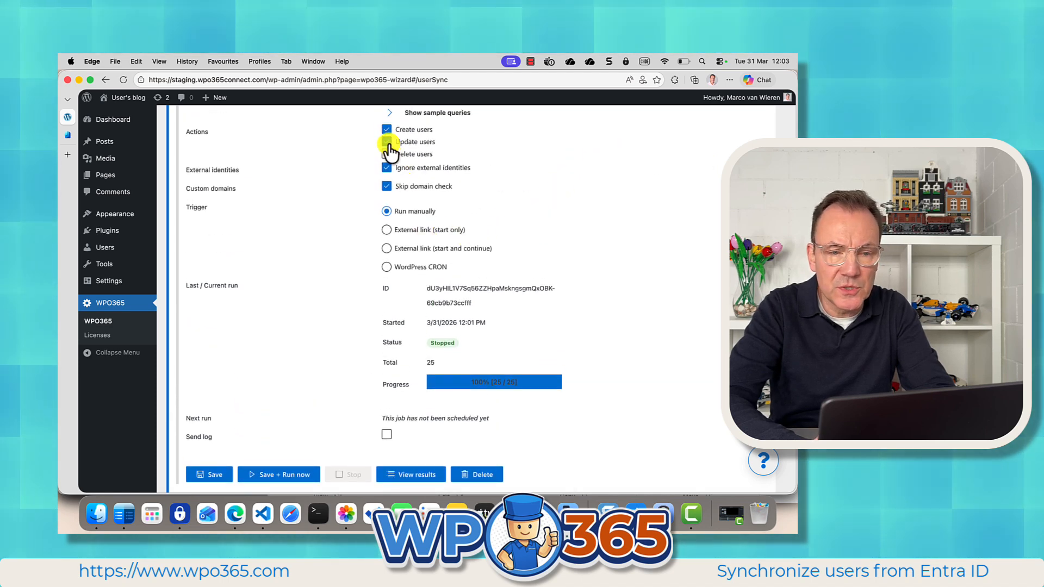
pyautogui.scroll(-3, 318, 282)
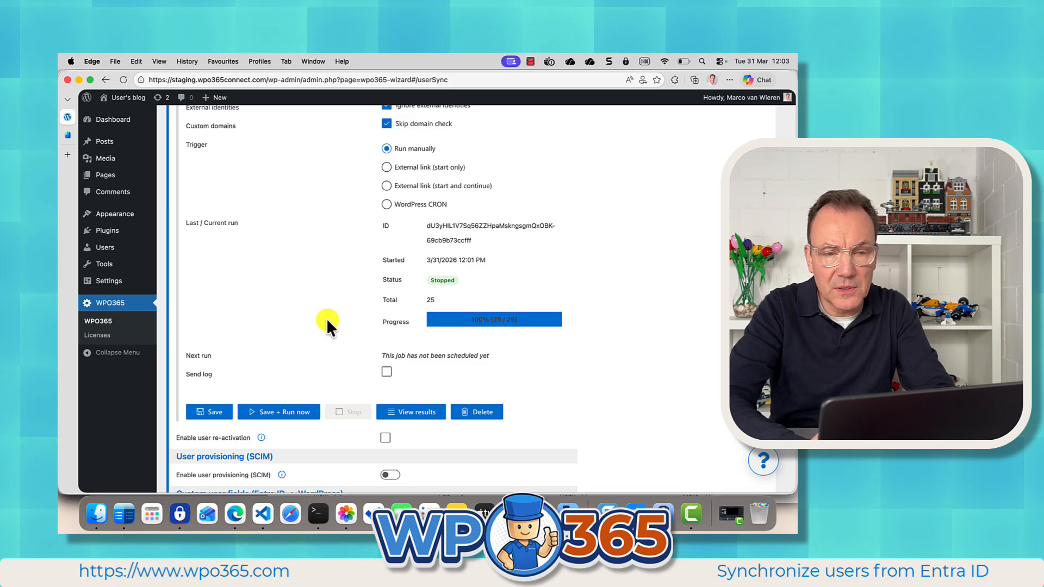
pyautogui.scroll(-1, 328, 324)
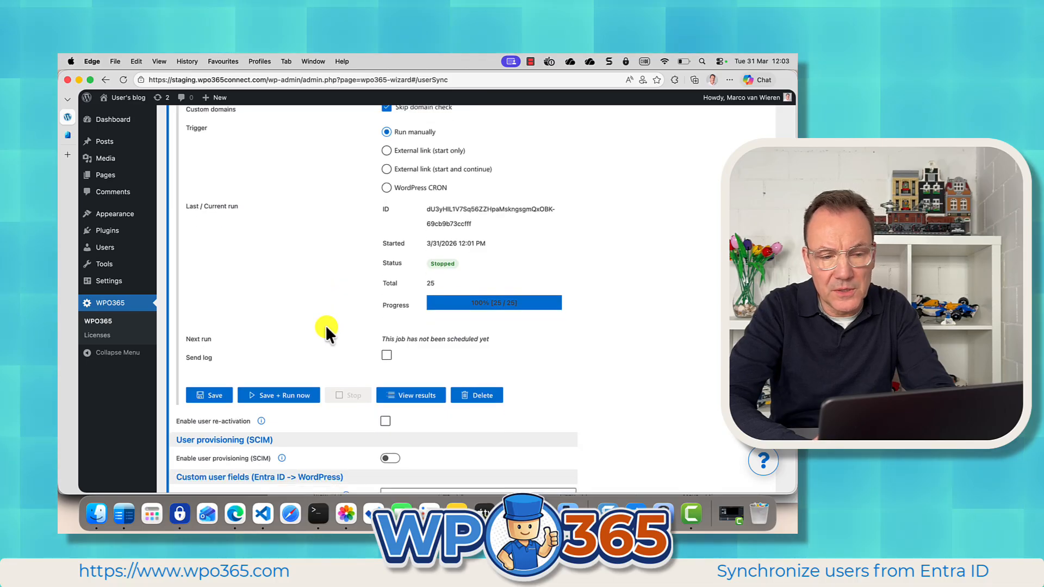
pyautogui.click(285, 396)
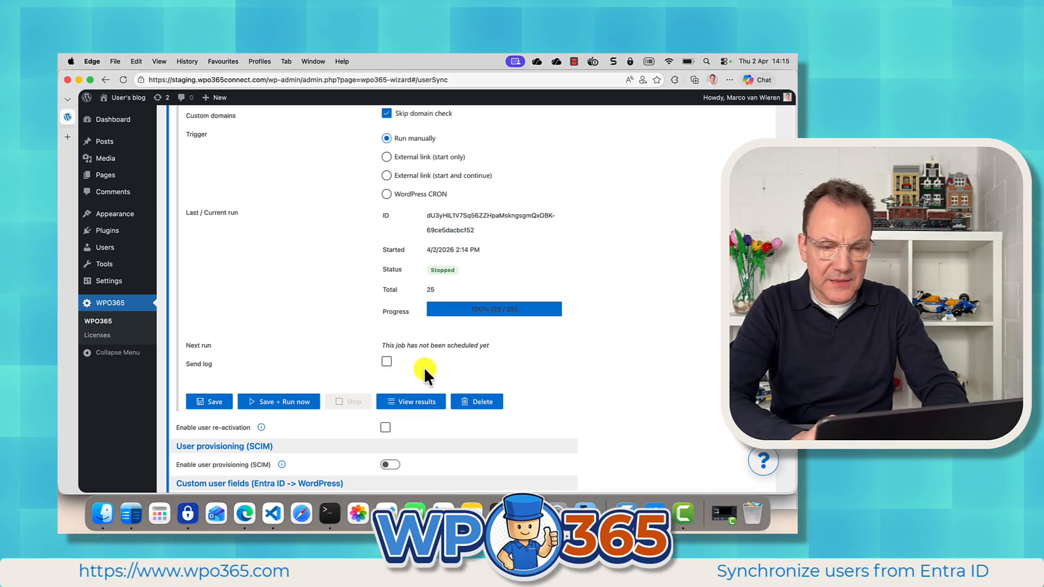
# Review the new run's results, including the list of skipped users.
pyautogui.click(412, 407)
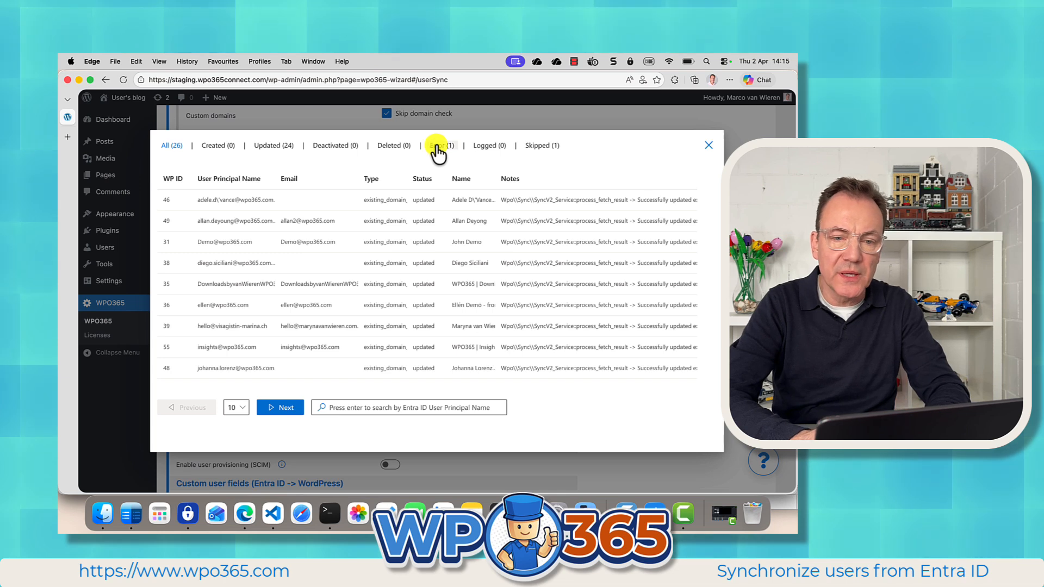
pyautogui.click(541, 145)
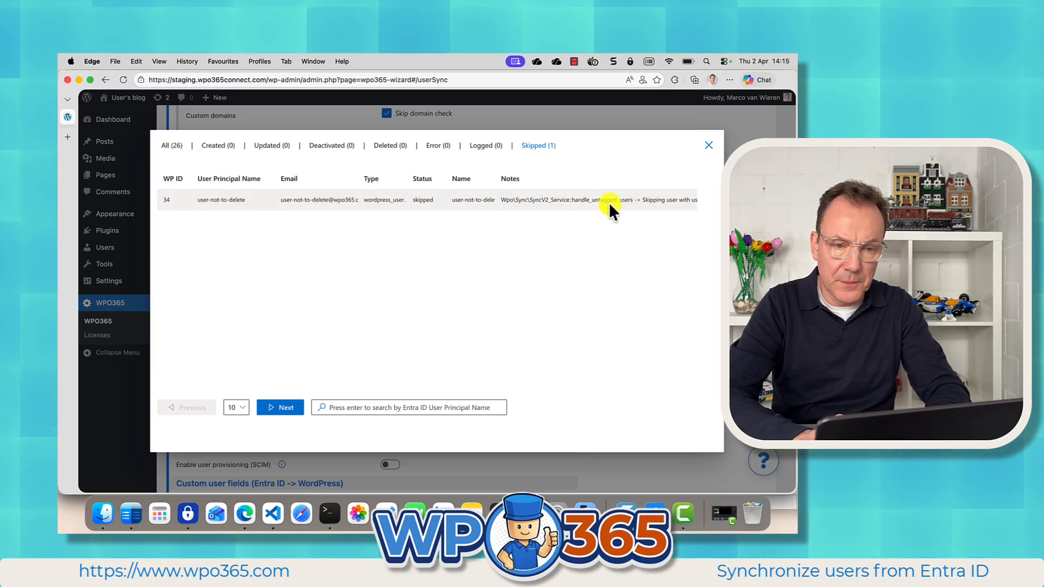
pyautogui.click(709, 145)
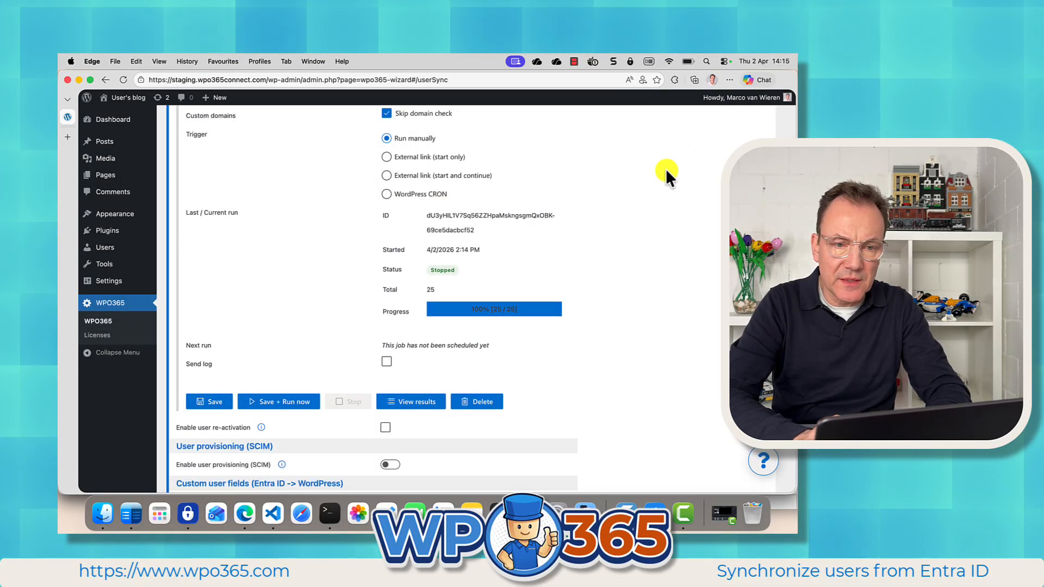
pyautogui.scroll(3, 657, 174)
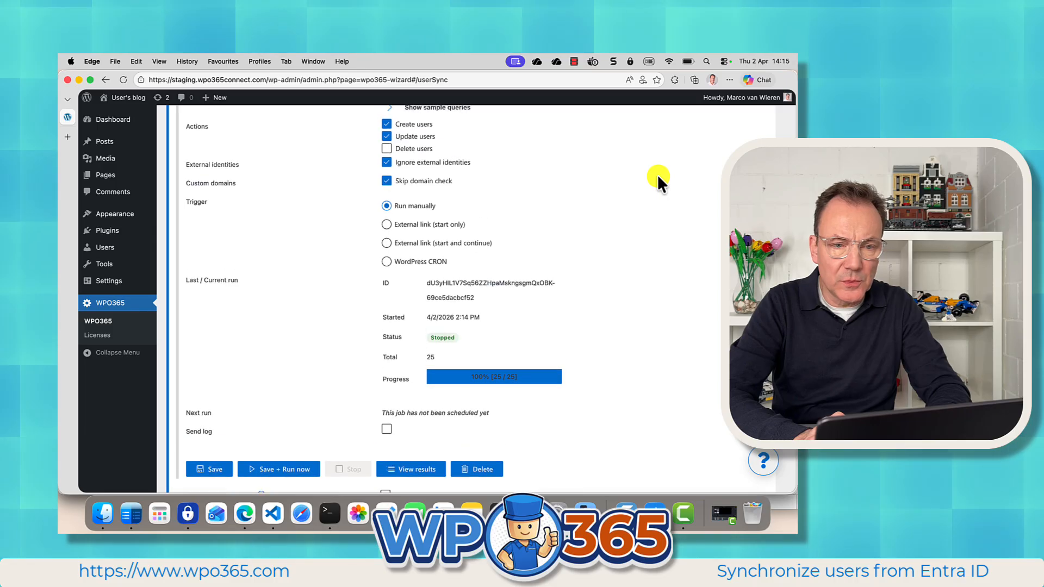
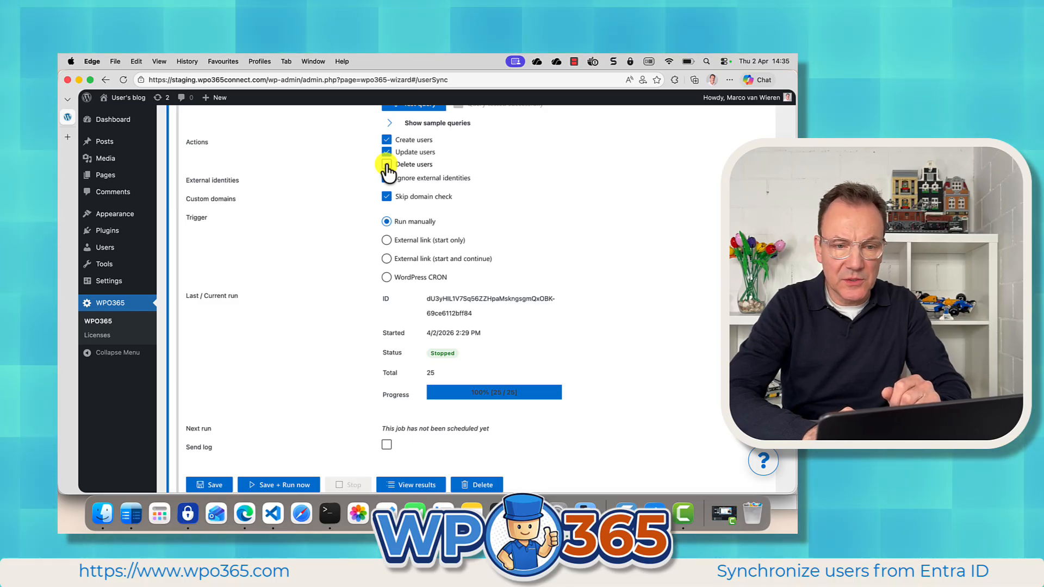
# Enable the Delete users action for the ALL EMPLOYEES sync job.
pyautogui.click(386, 165)
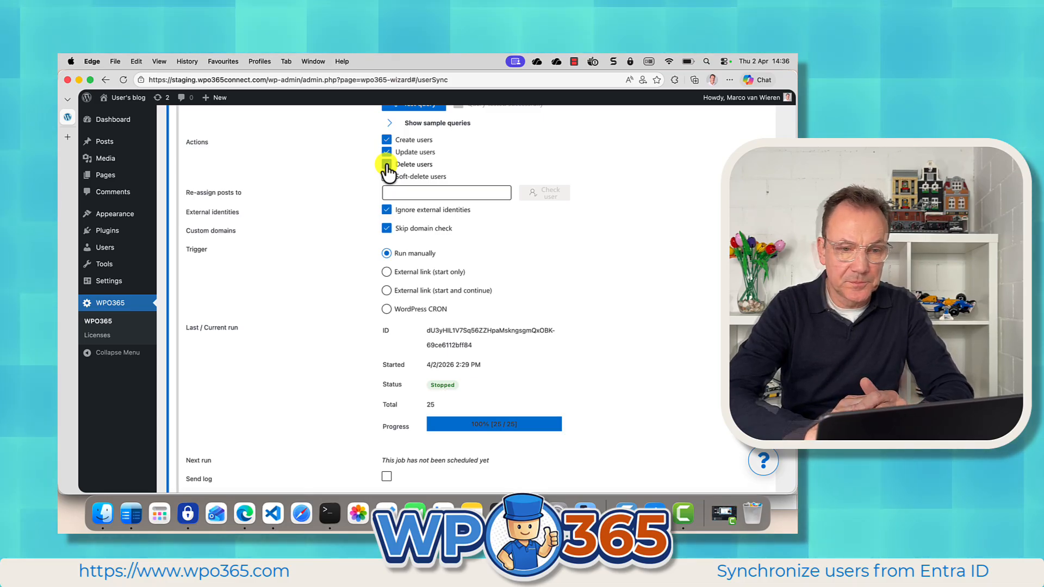
pyautogui.click(386, 165)
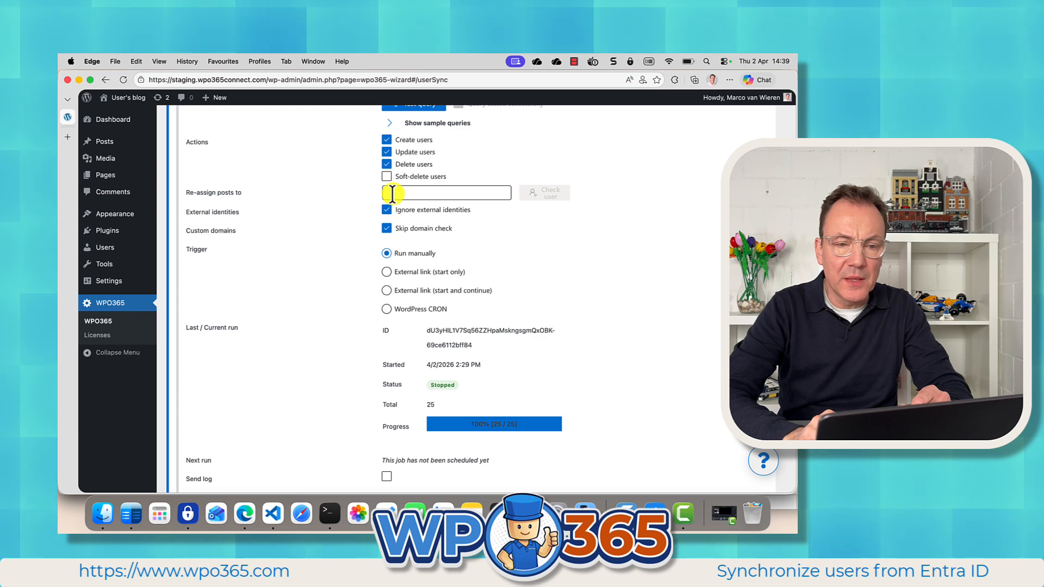
# Enter the demo account's e-mail as the user to re-assign posts to, and check that user.
pyautogui.click(392, 193)
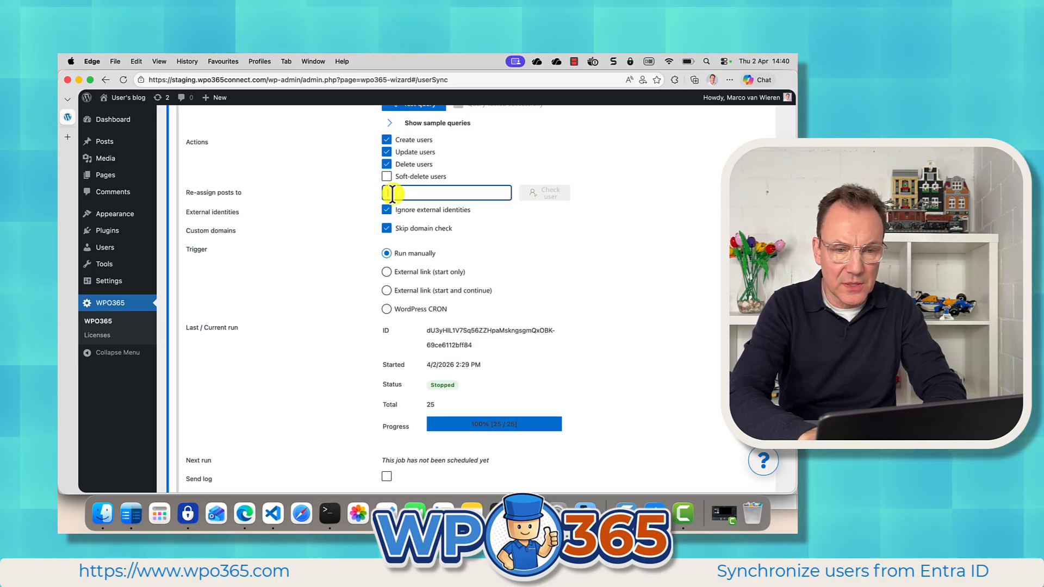
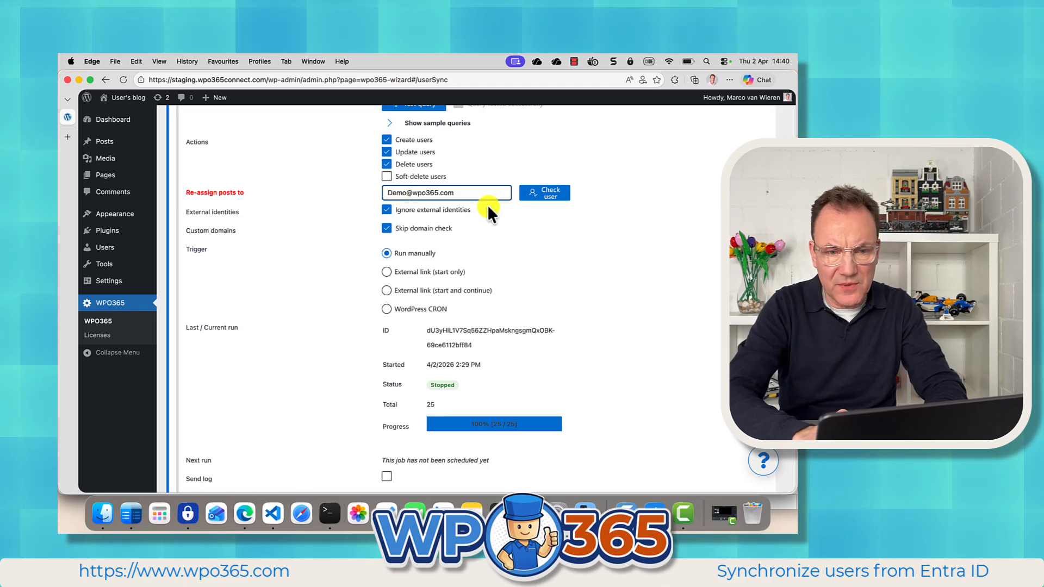
pyautogui.click(547, 195)
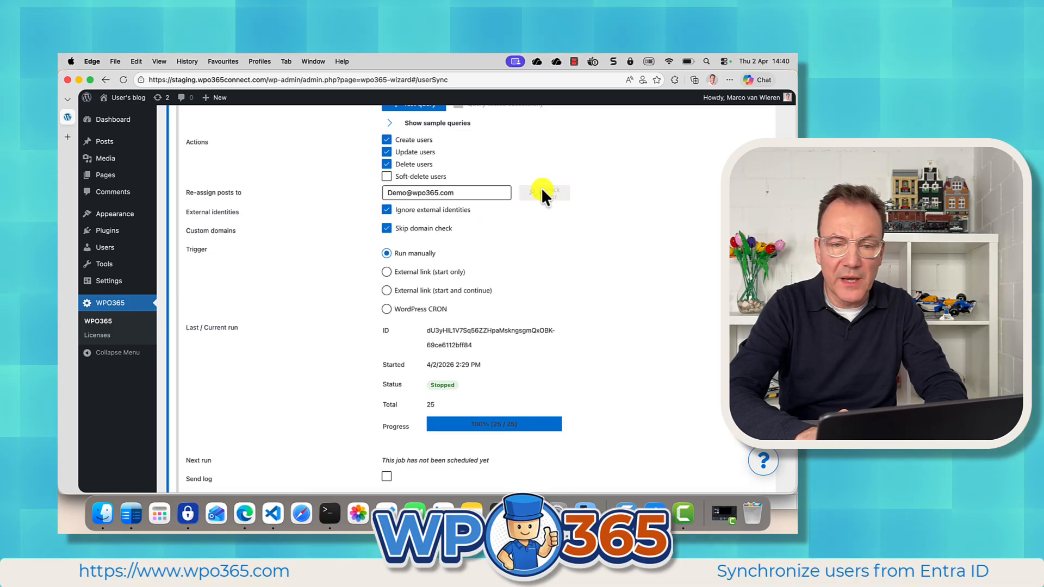
# Enable the Soft-delete users action, then save the job and run it now.
pyautogui.click(387, 179)
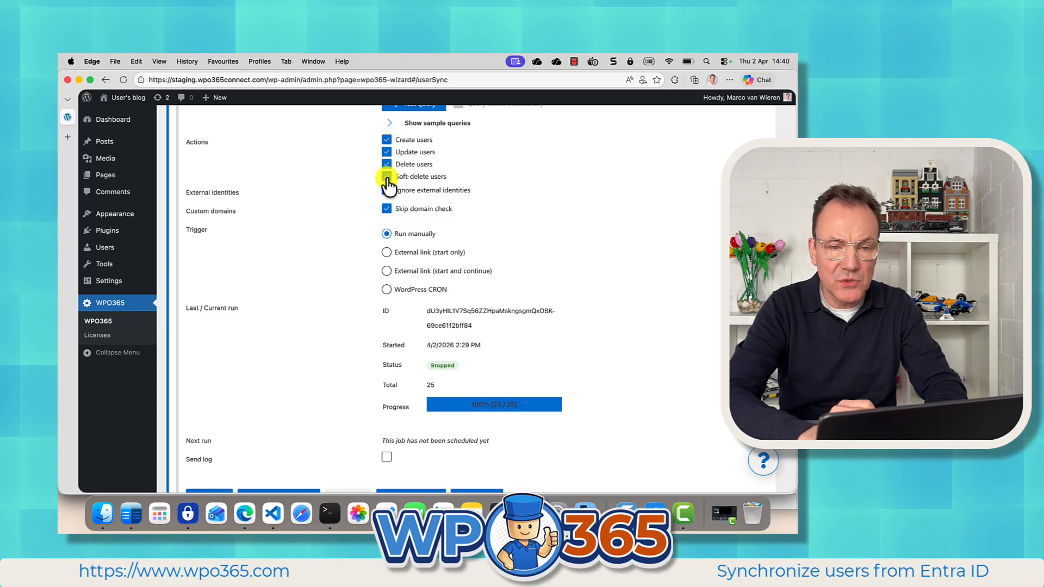
pyautogui.click(386, 177)
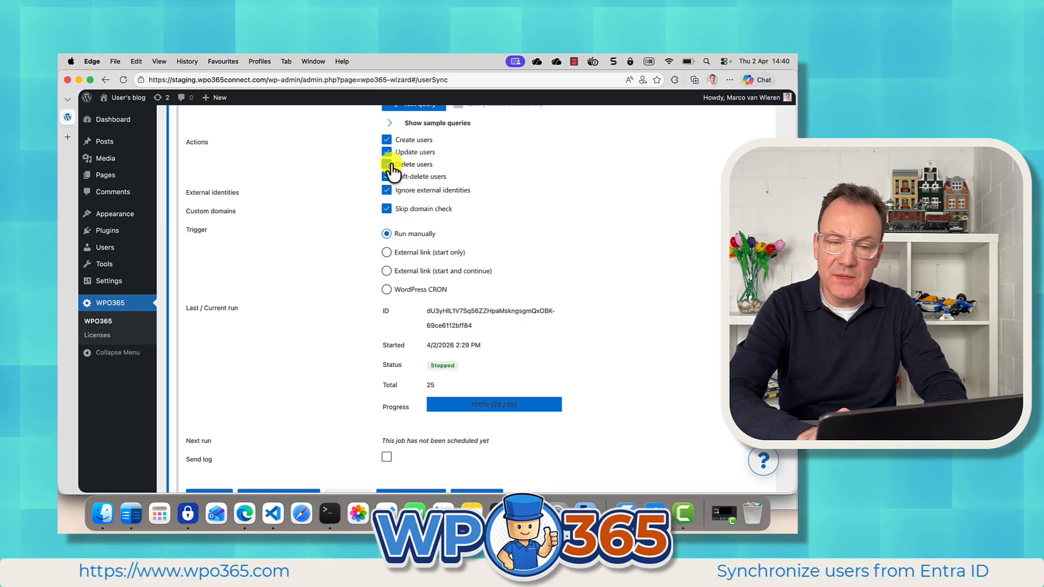
pyautogui.scroll(-1, 316, 361)
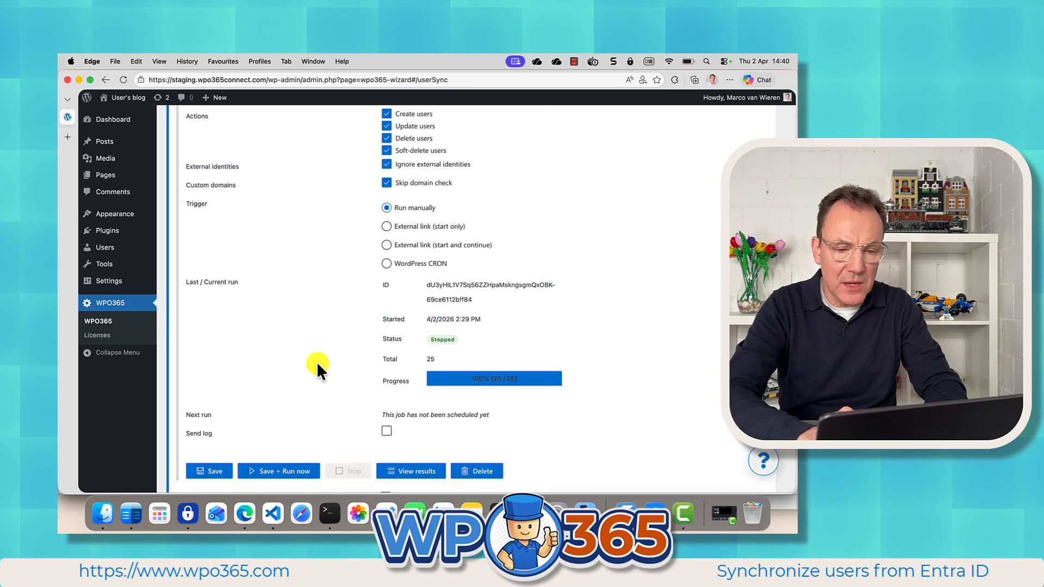
pyautogui.click(267, 470)
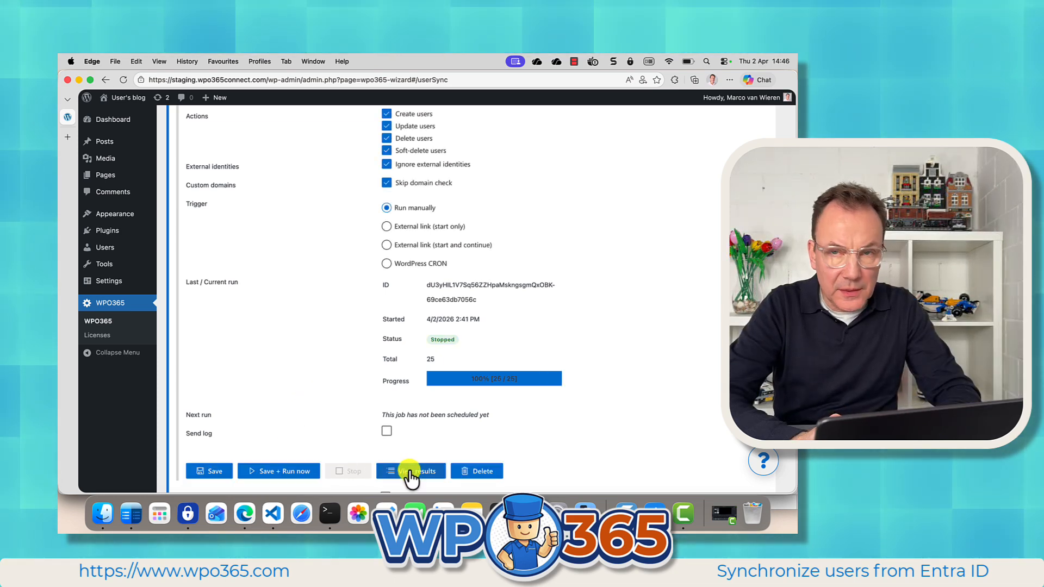
# Open the job's results list and review it before closing it.
pyautogui.click(409, 471)
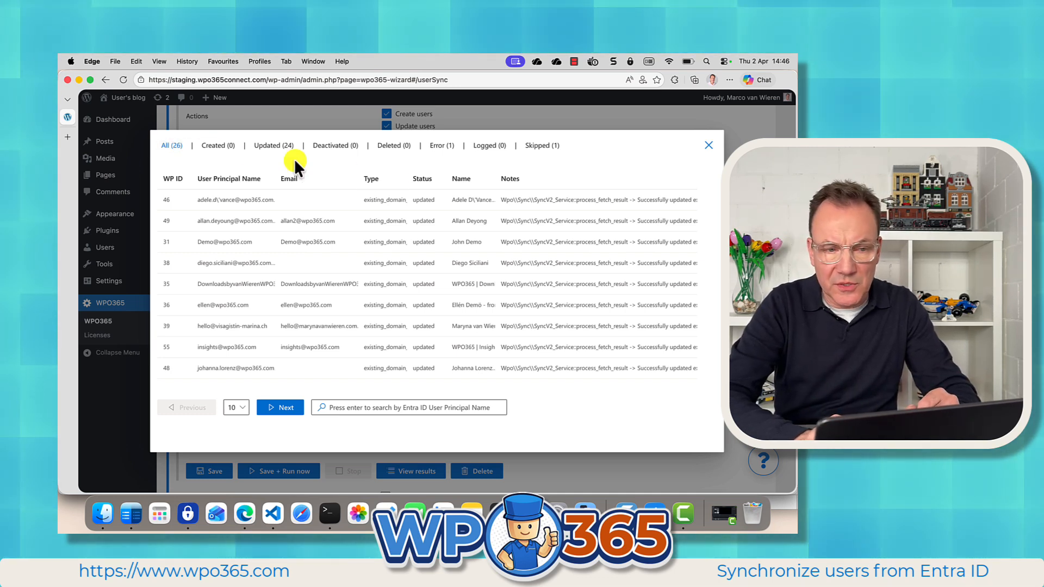
pyautogui.click(708, 145)
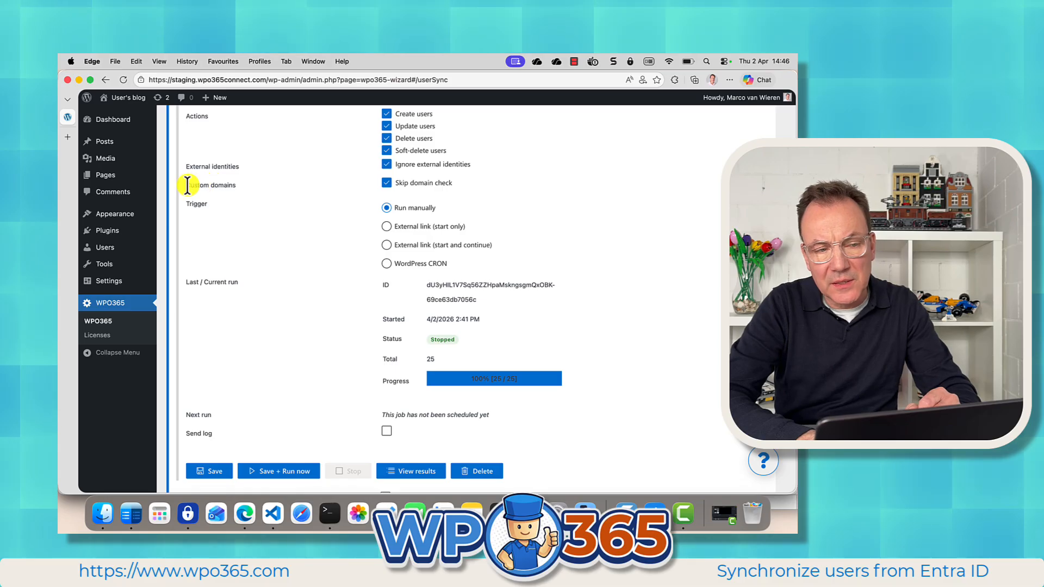
# Turn off the Skip domain check option for the job and save it.
pyautogui.click(387, 184)
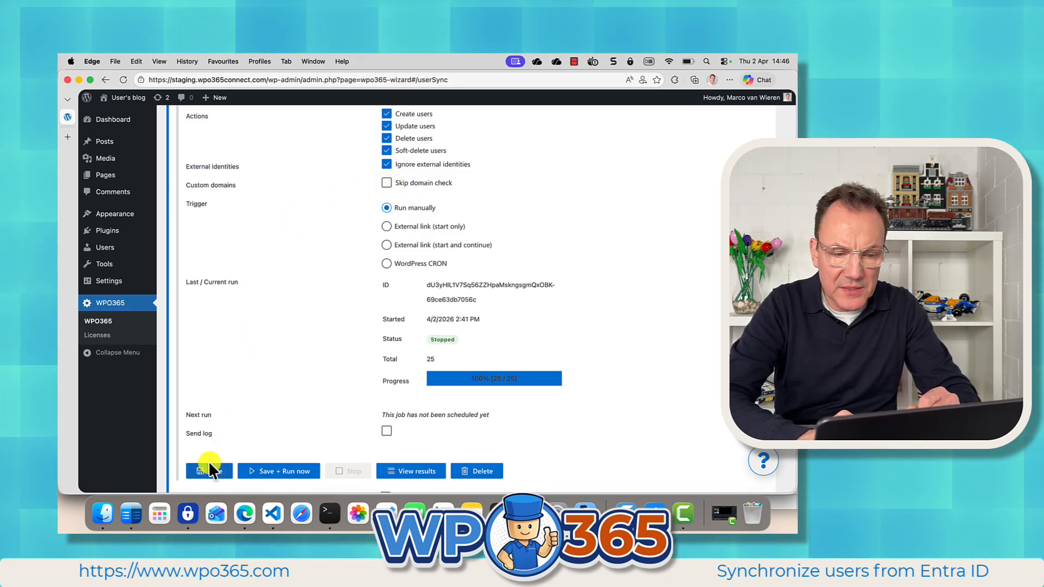
pyautogui.click(209, 469)
# Open the User Registration settings page, then return to the User Sync settings.
pyautogui.scroll(1, 271, 331)
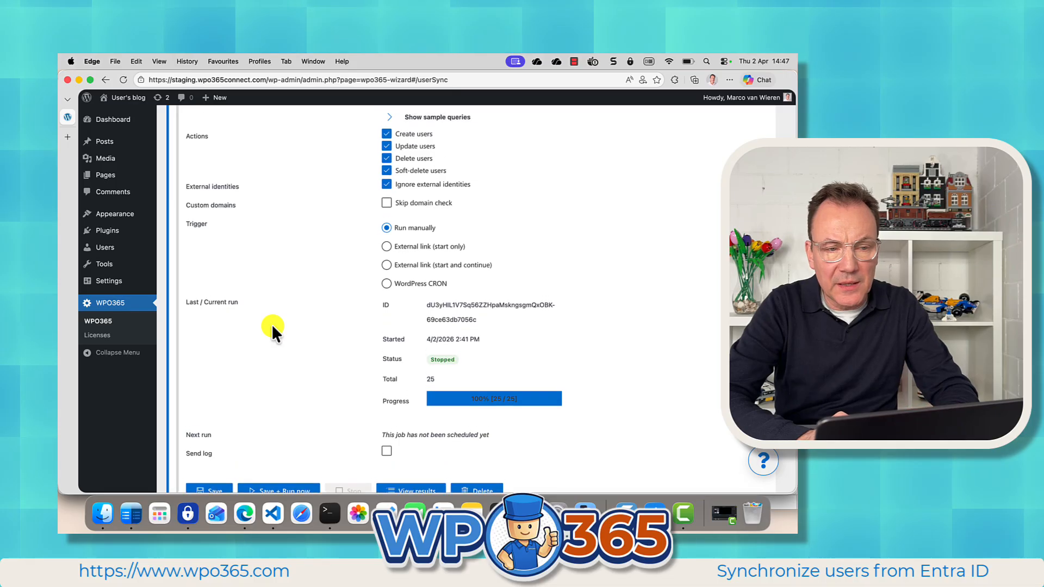
pyautogui.scroll(7, 272, 327)
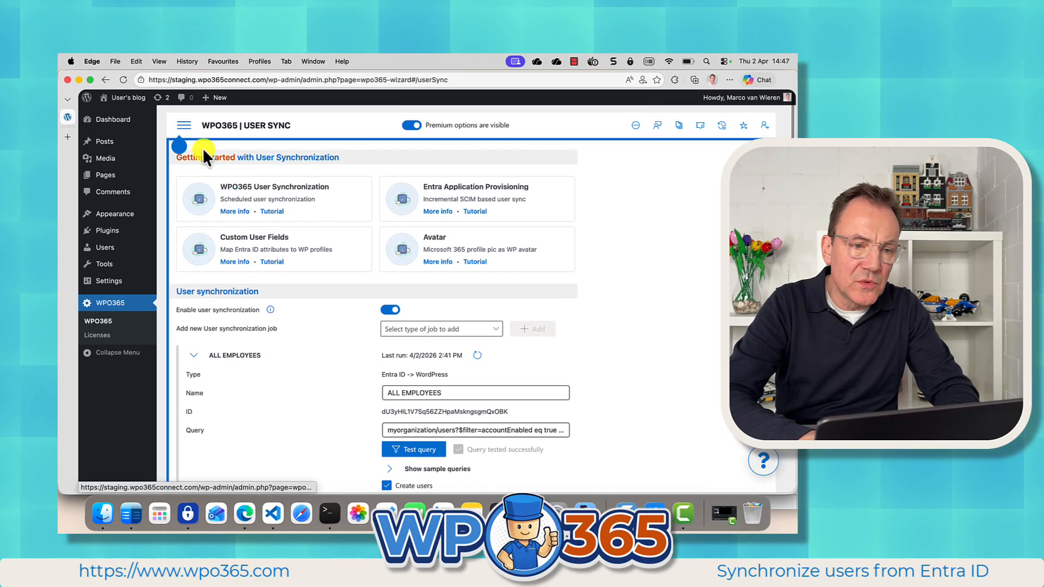
pyautogui.click(184, 125)
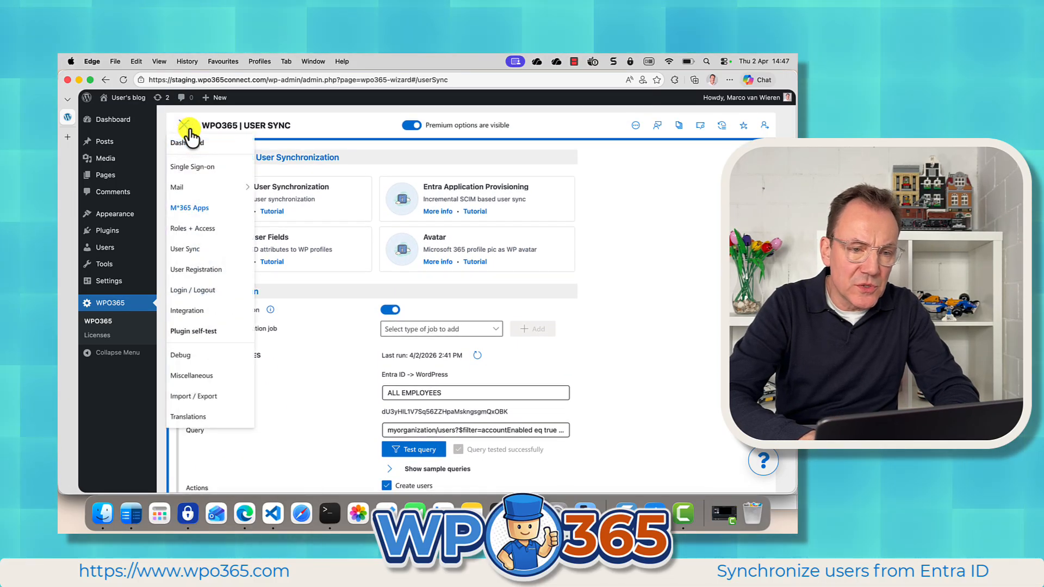
pyautogui.click(198, 269)
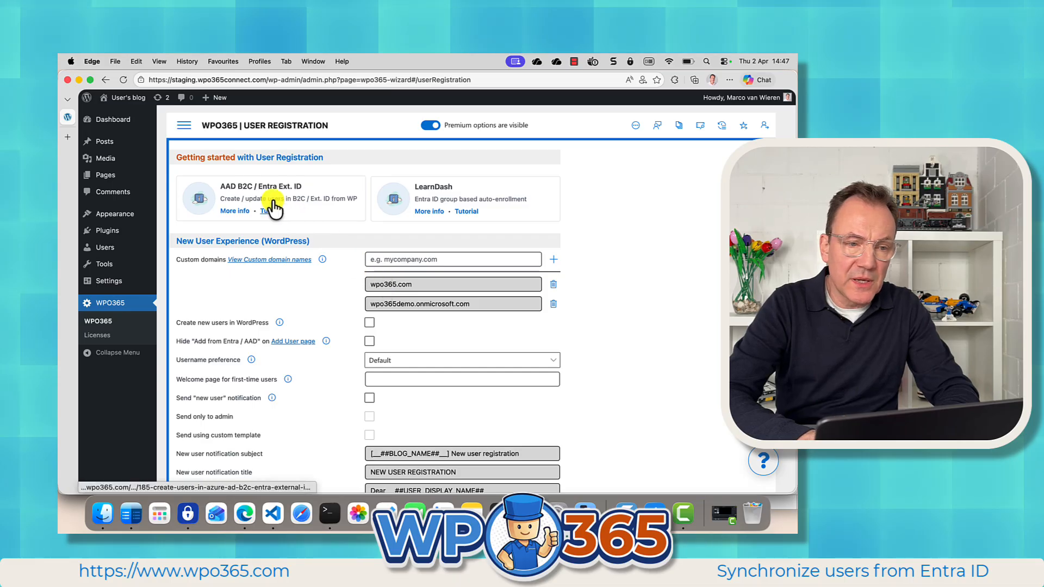
pyautogui.click(184, 127)
pyautogui.click(210, 223)
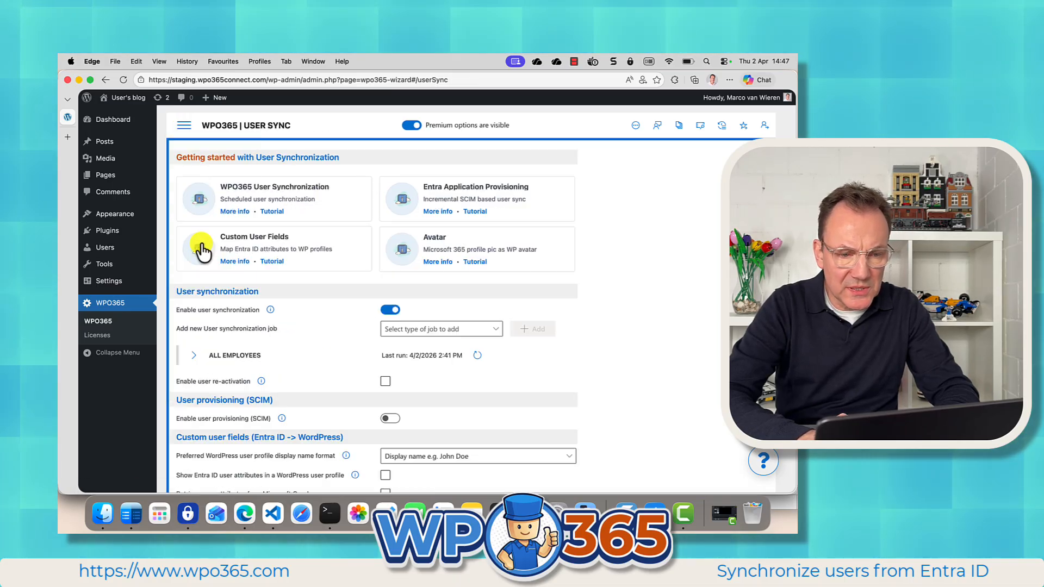
# Expand the ALL EMPLOYEES job and inspect its Skip domain check setting.
pyautogui.click(250, 354)
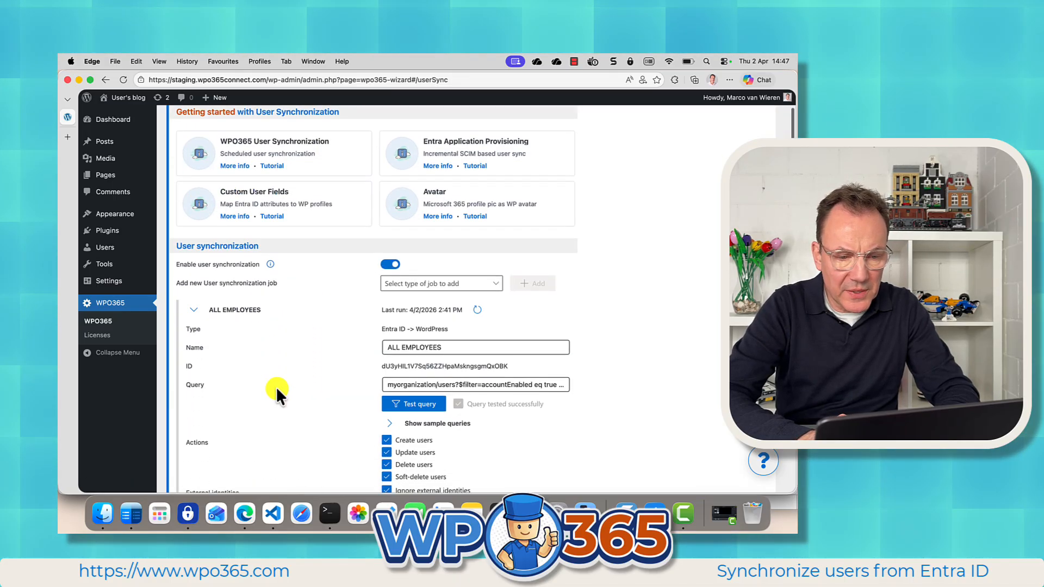
pyautogui.scroll(-2, 277, 388)
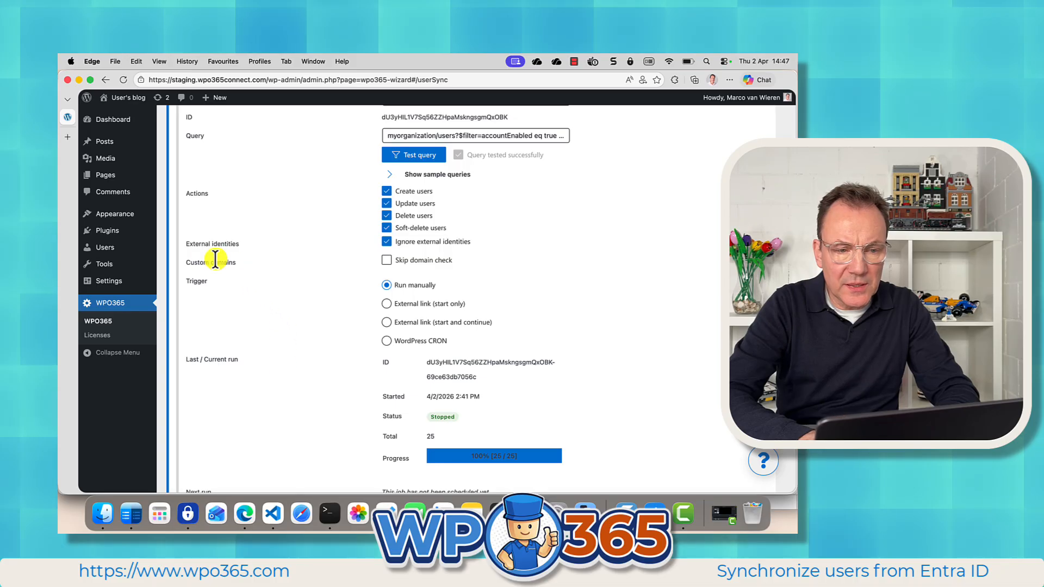
pyautogui.click(396, 260)
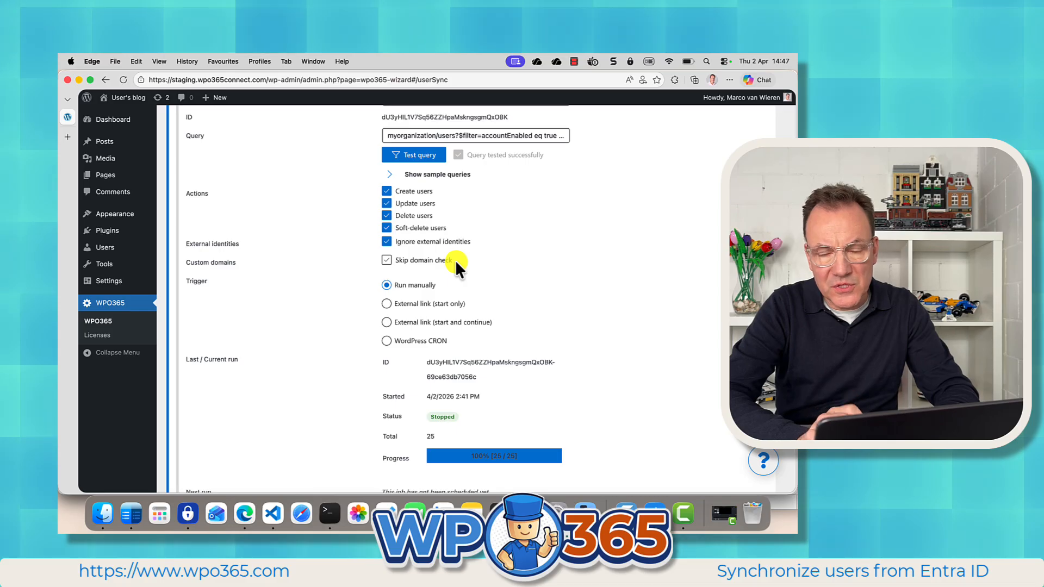
pyautogui.scroll(3, 263, 233)
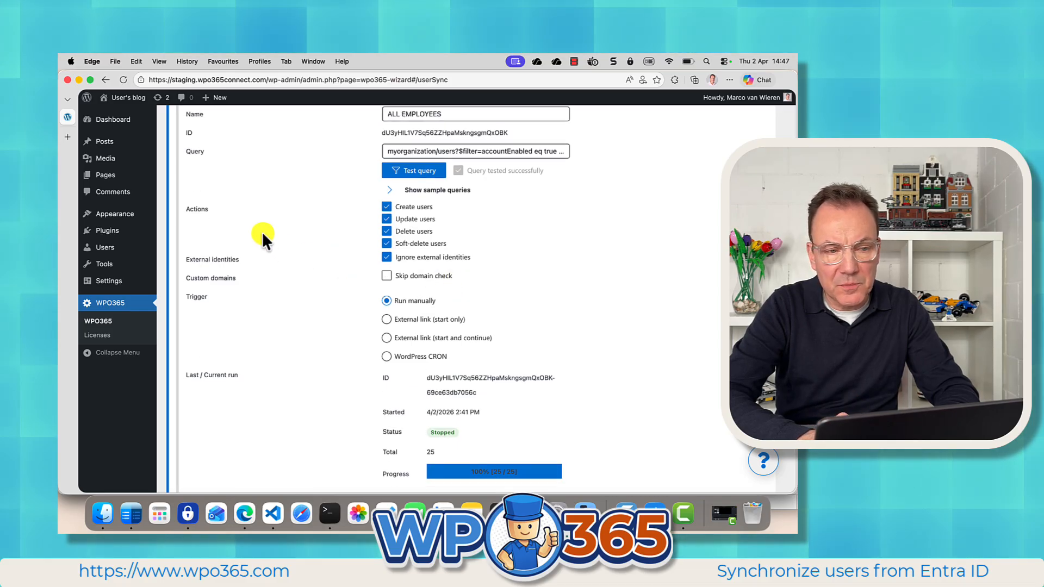
# Browse the WordPress users list, including its second page.
pyautogui.click(107, 249)
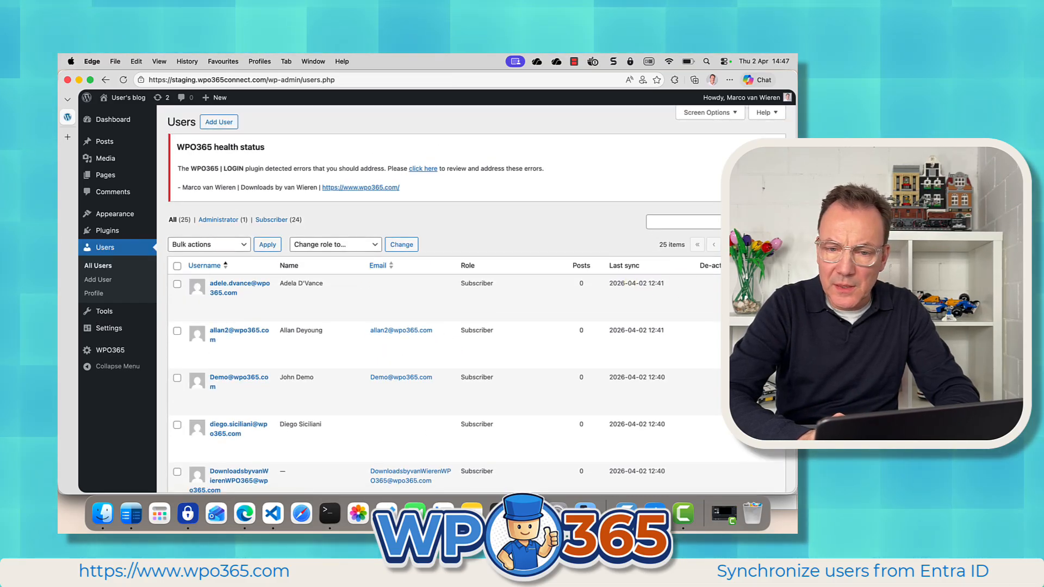
pyautogui.click(761, 244)
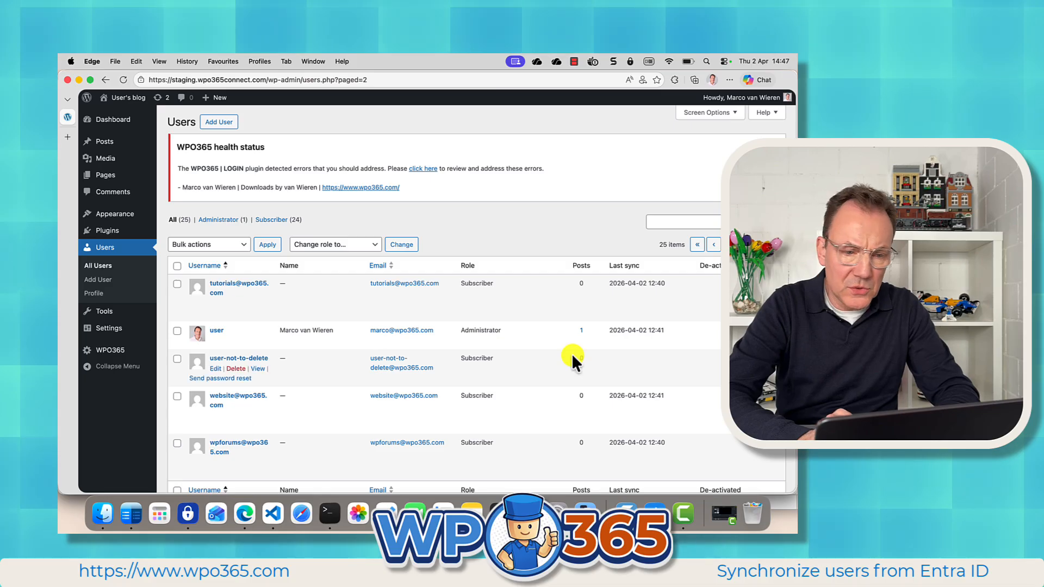
pyautogui.scroll(-2, 572, 356)
pyautogui.scroll(-1, 572, 355)
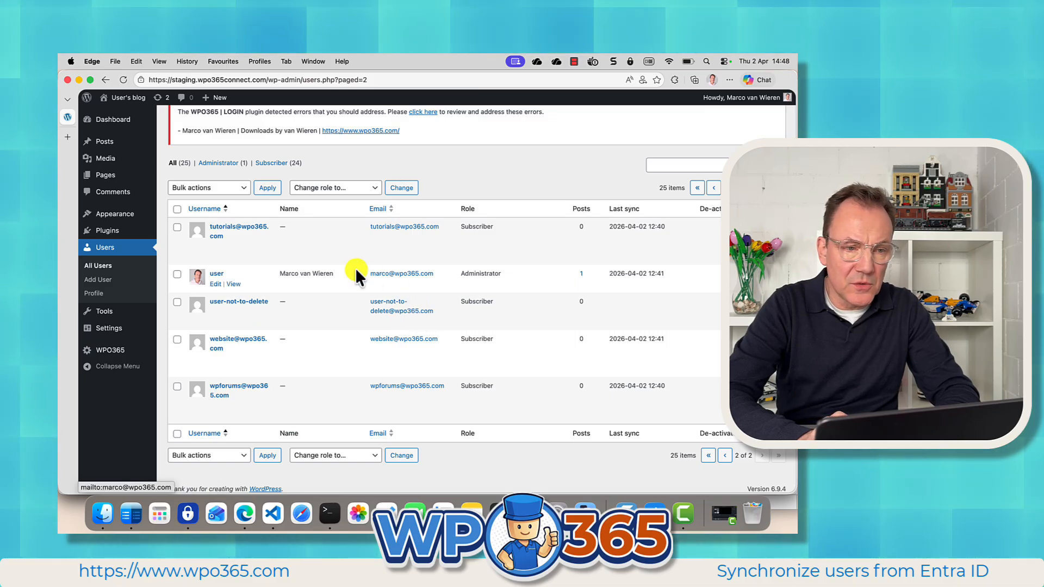
# Open the WPO365 dashboard and dismiss all WPO365 health messages.
pyautogui.click(114, 350)
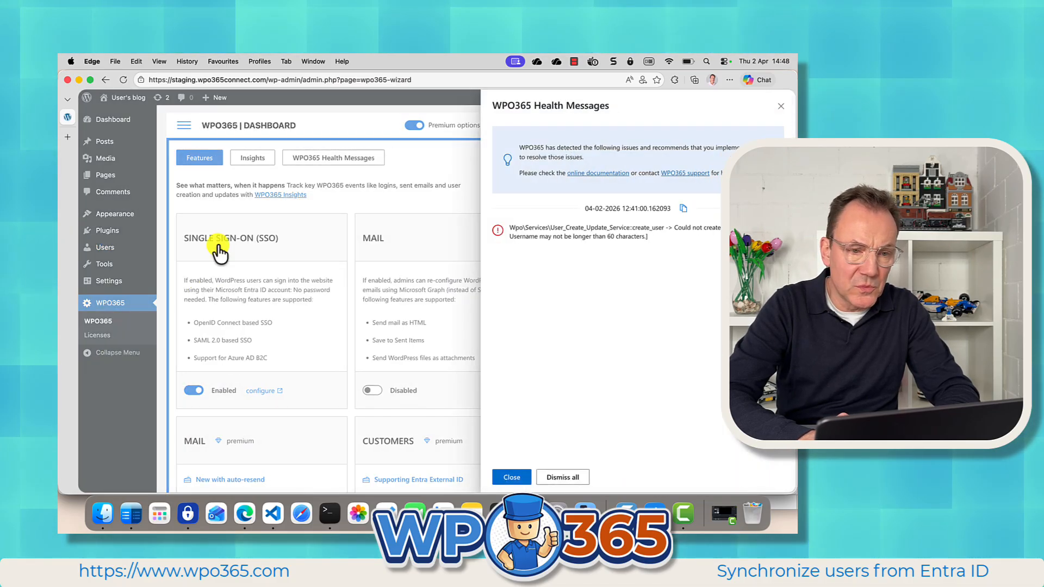
pyautogui.click(554, 477)
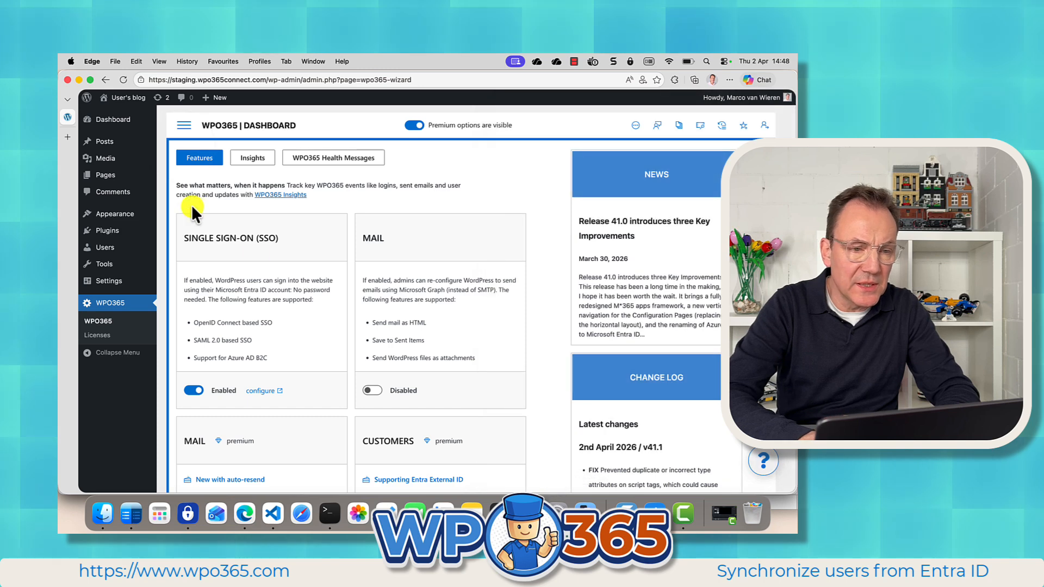
# Return to User Sync, expand the ALL EMPLOYEES job, and save and run it now.
pyautogui.click(181, 126)
pyautogui.click(190, 248)
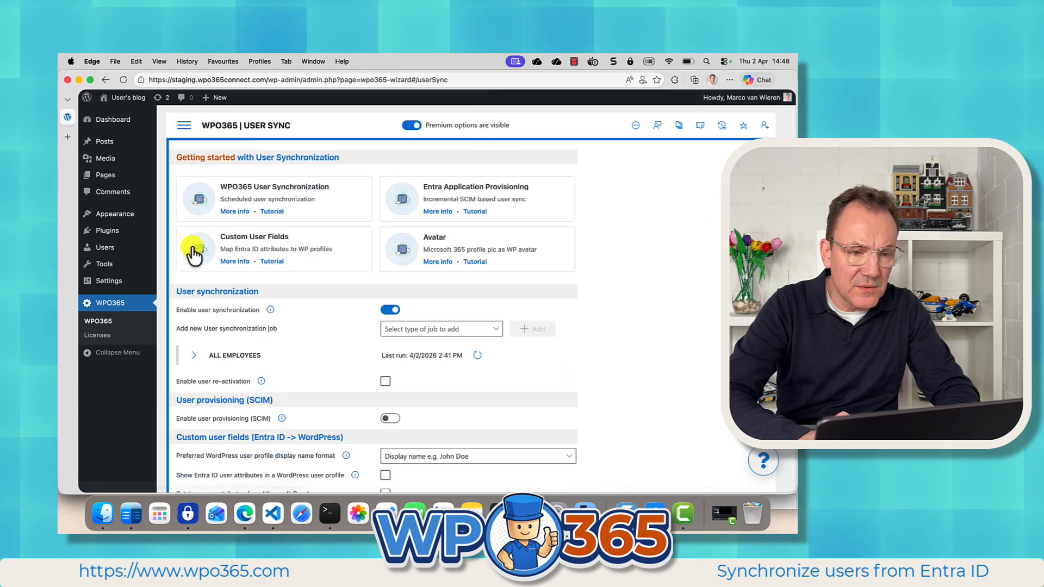
pyautogui.click(210, 354)
pyautogui.scroll(-10, 273, 398)
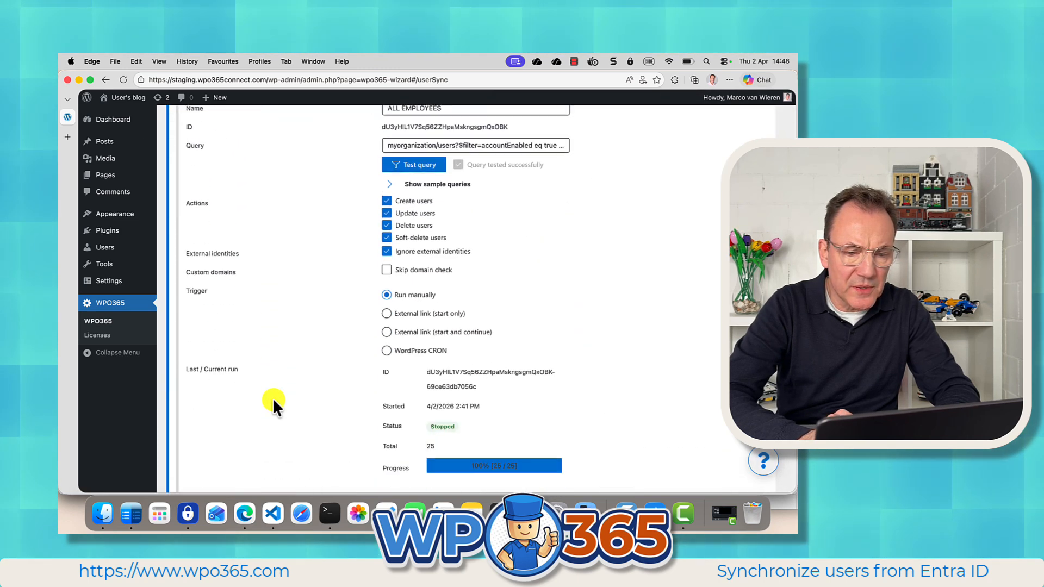
pyautogui.scroll(2, 273, 412)
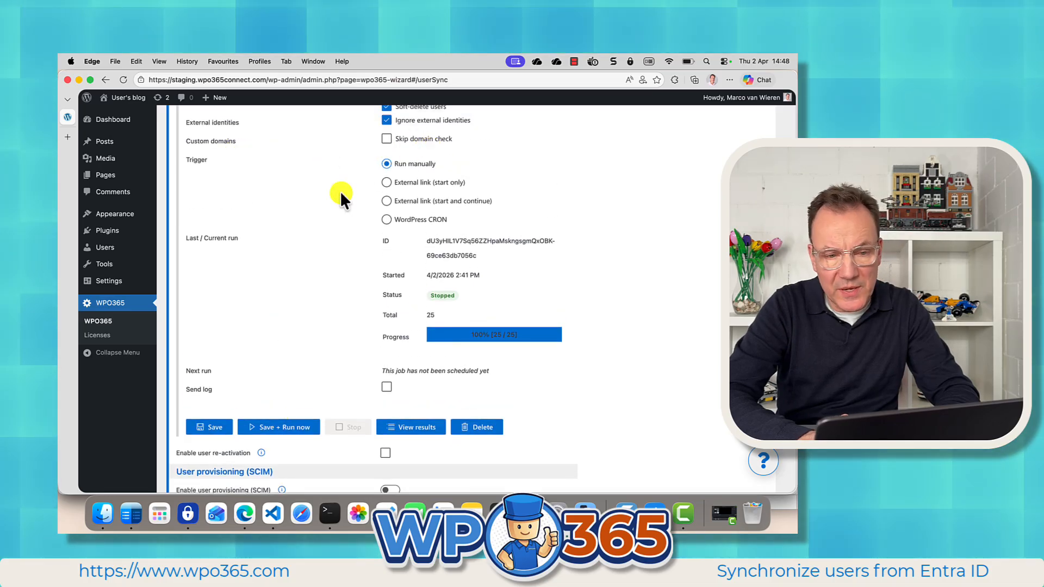
pyautogui.click(277, 427)
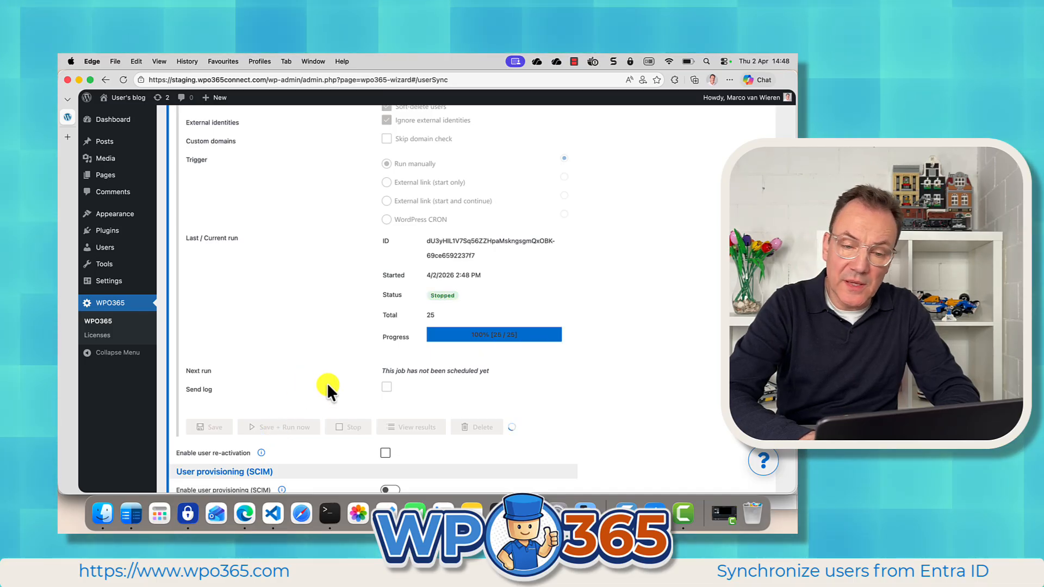
# Review the new run's results in the results list.
pyautogui.click(408, 425)
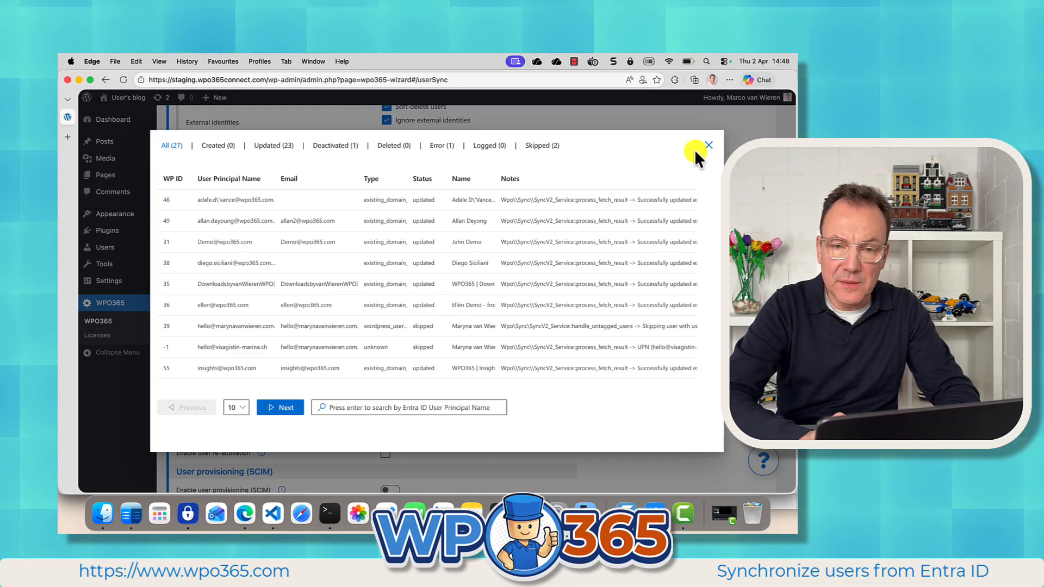
pyautogui.click(708, 145)
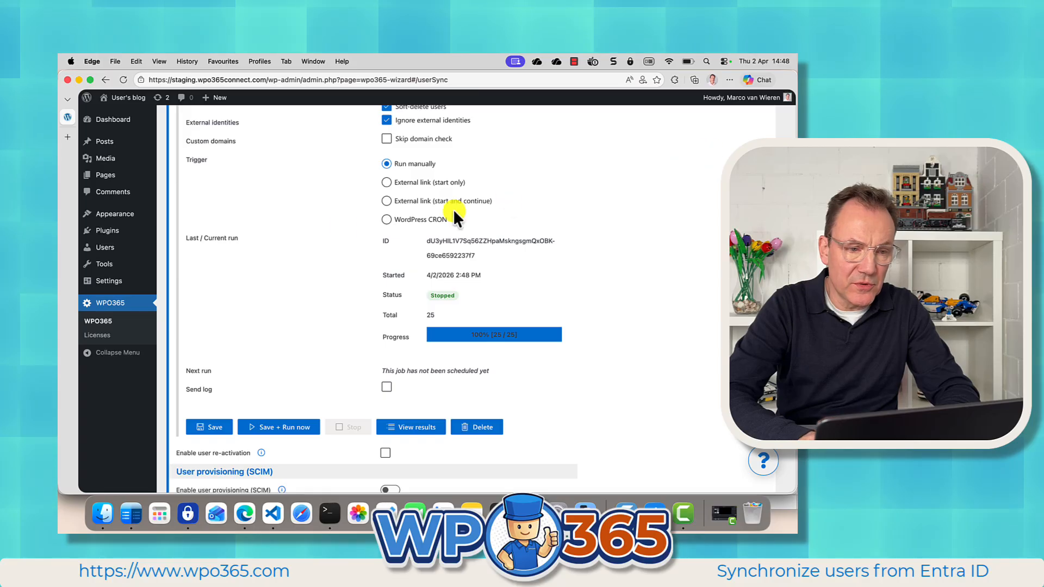
# Browse the WordPress users list through to its second page.
pyautogui.click(111, 247)
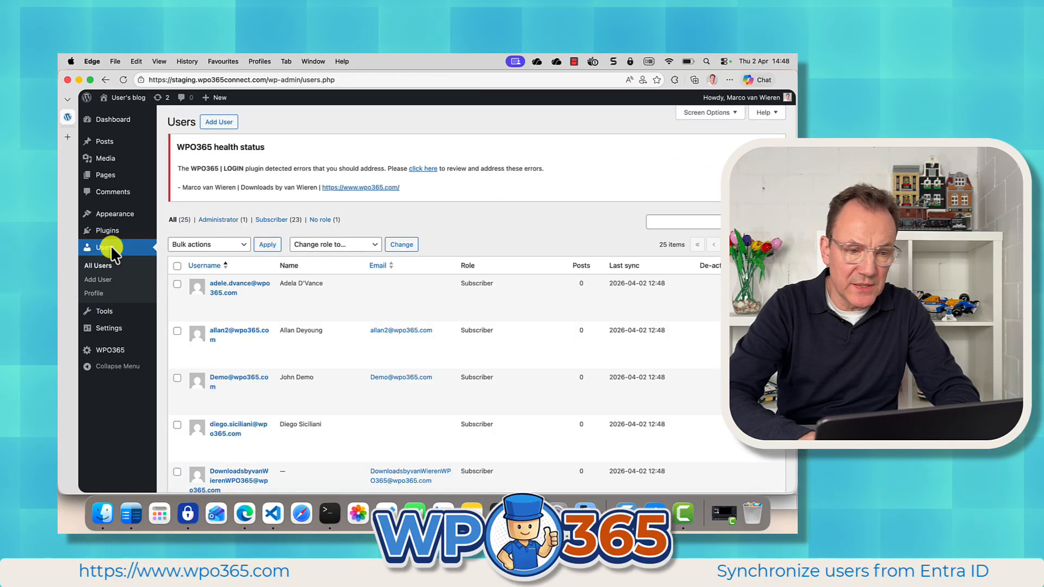
pyautogui.scroll(-15, 533, 408)
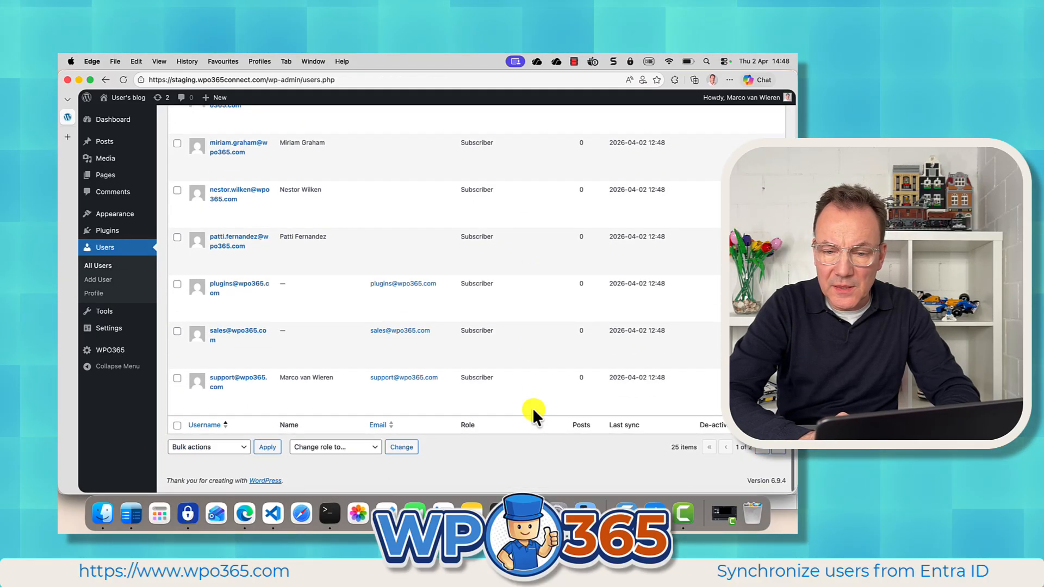
pyautogui.click(764, 451)
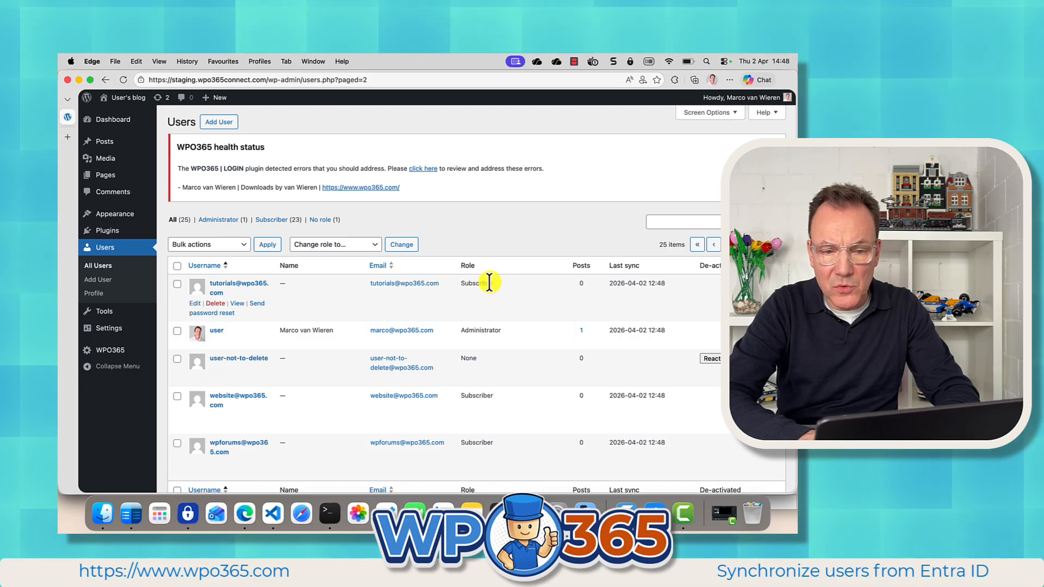
# Reactivate the deactivated user-not-to-delete account in the users list.
pyautogui.moveTo(456, 359); pyautogui.dragTo(477, 366)
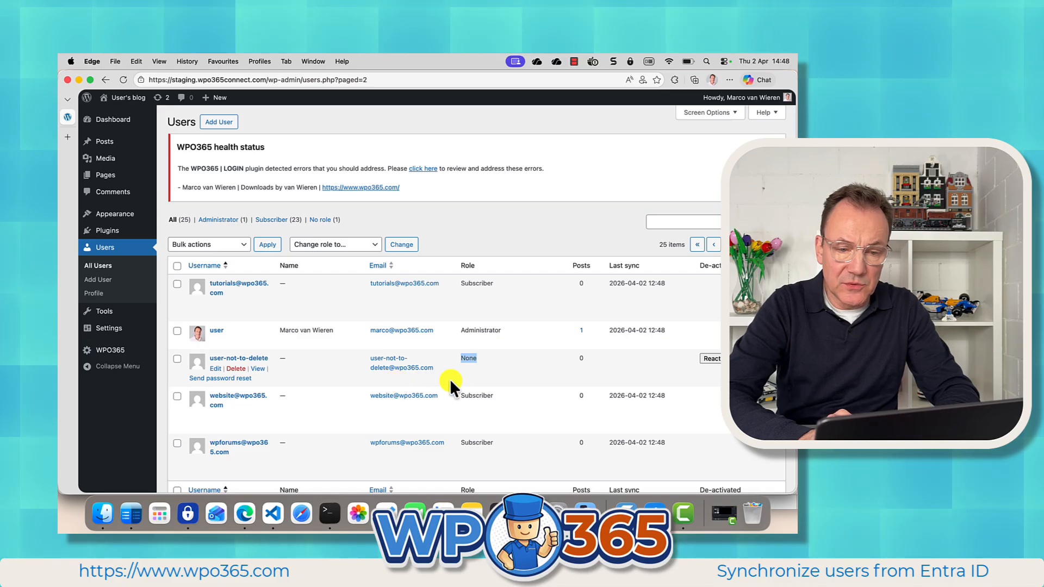
pyautogui.click(498, 364)
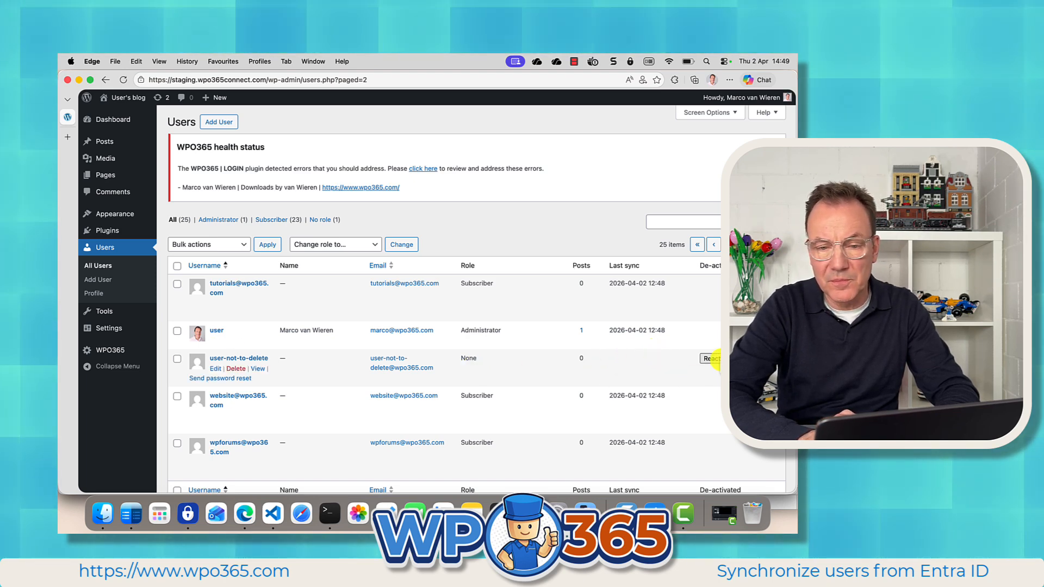
pyautogui.click(712, 359)
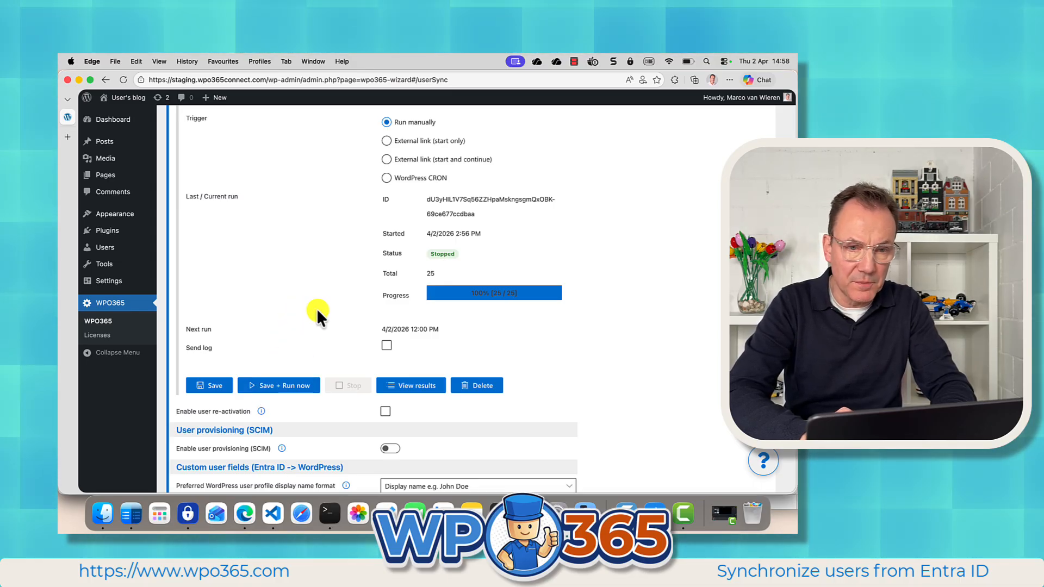
# Switch the ALL EMPLOYEES job's trigger to WordPress CRON, scheduled every day of the week at 01:00 AM, and save the schedule.
pyautogui.click(386, 179)
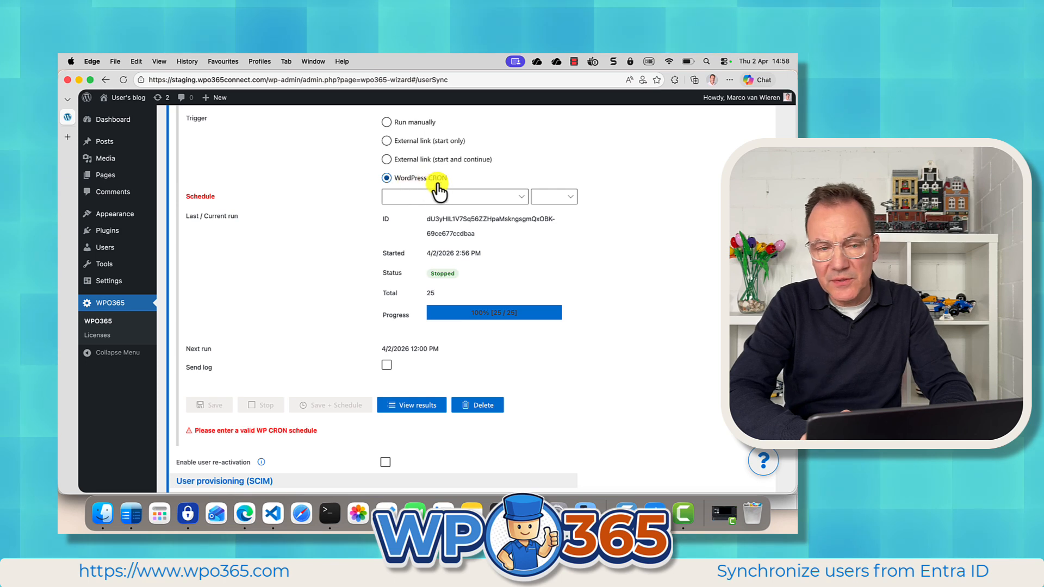
pyautogui.click(478, 197)
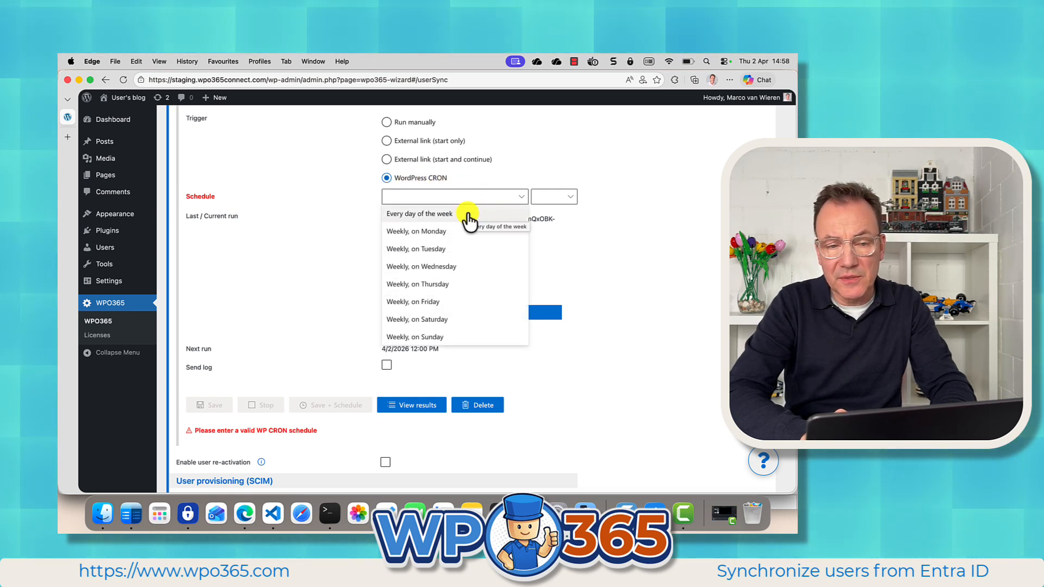
pyautogui.click(467, 215)
pyautogui.click(550, 199)
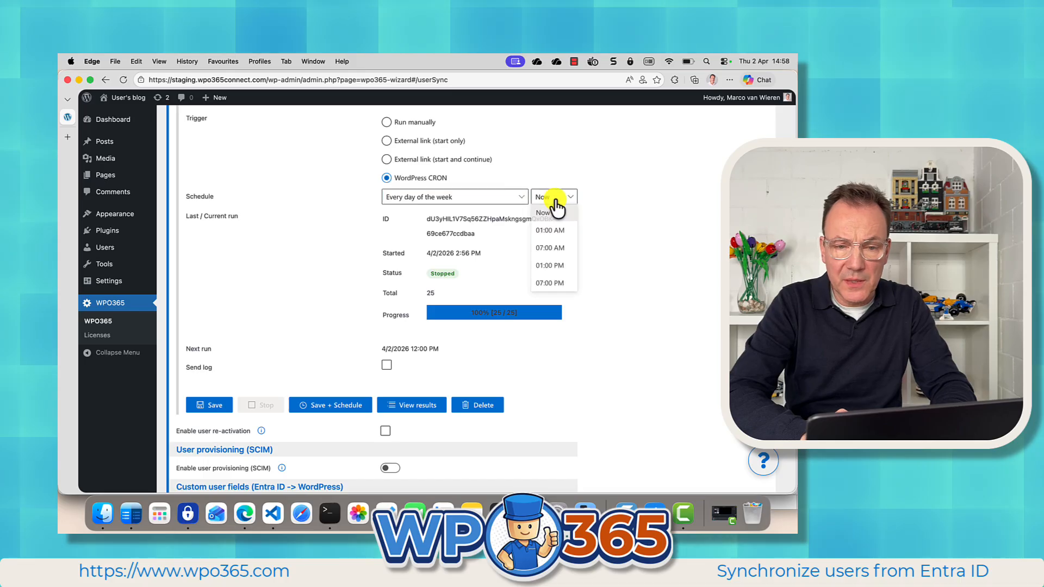
pyautogui.click(559, 231)
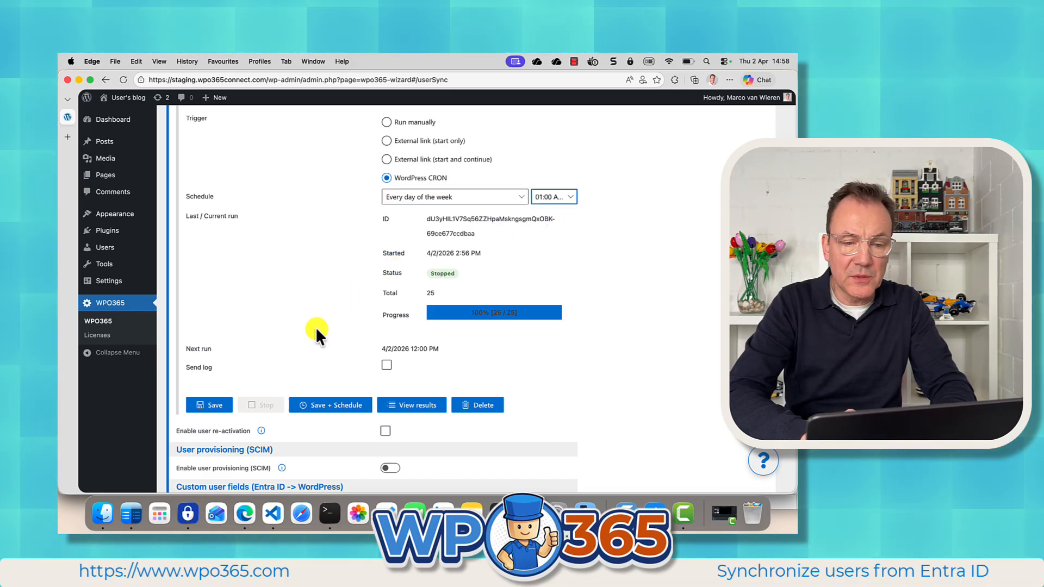
pyautogui.click(320, 404)
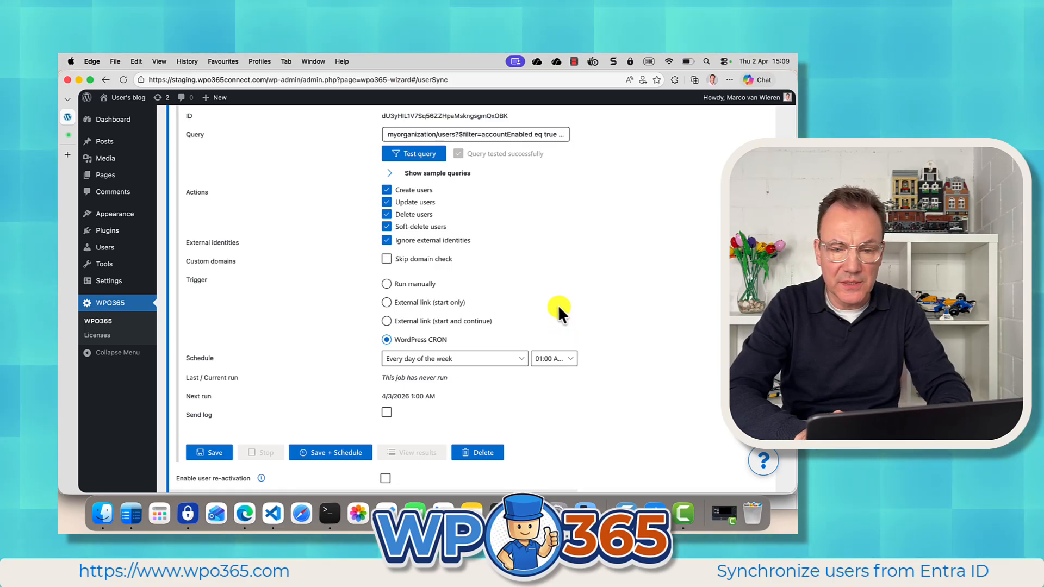
# Edit the job's query so its $top parameter is 20.
pyautogui.click(540, 136)
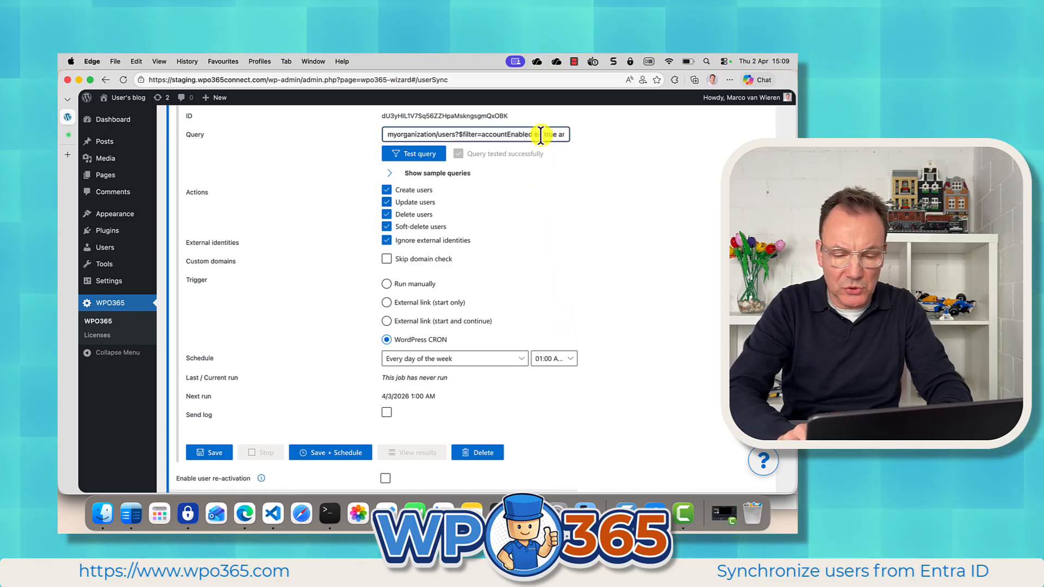
pyautogui.press('End')
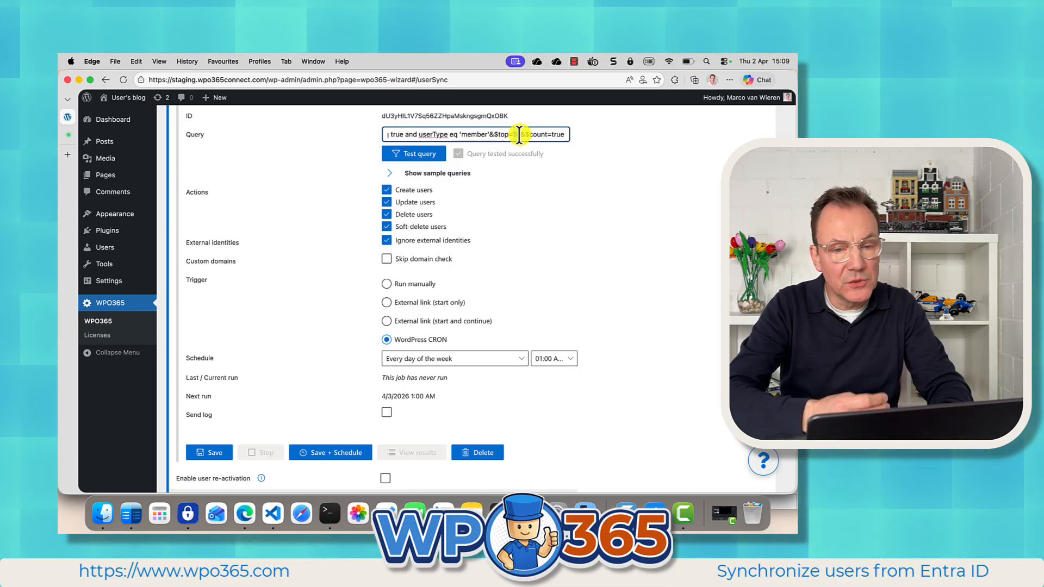
pyautogui.click(550, 197)
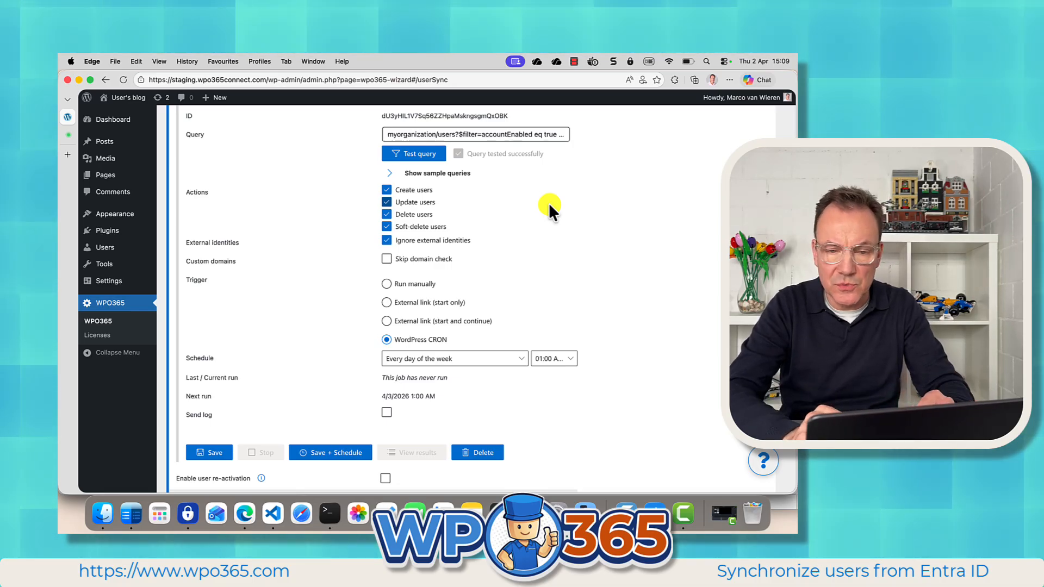
pyautogui.moveTo(551, 134); pyautogui.dragTo(574, 132)
pyautogui.click(514, 134)
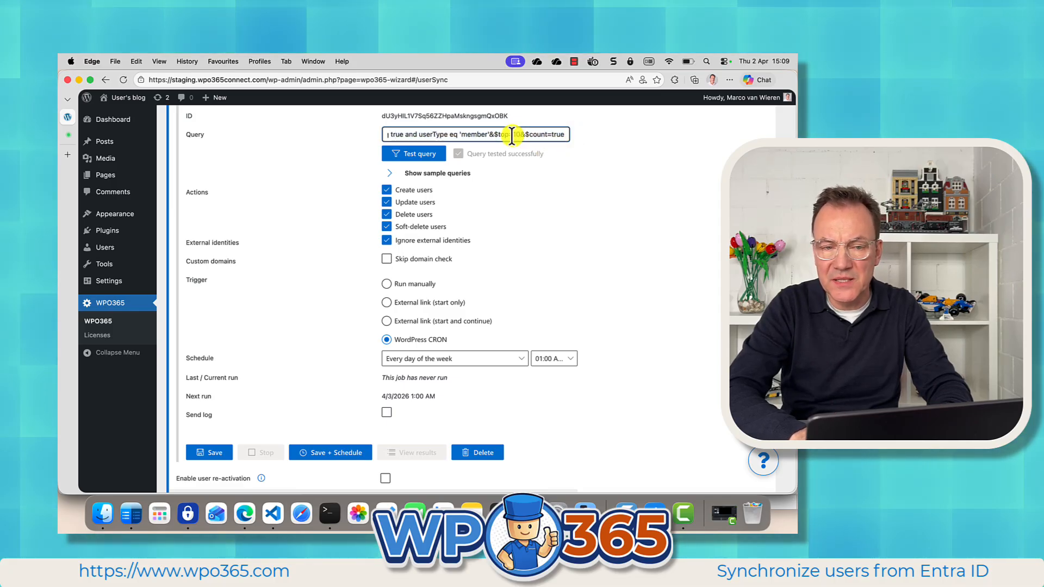
pyautogui.click(575, 211)
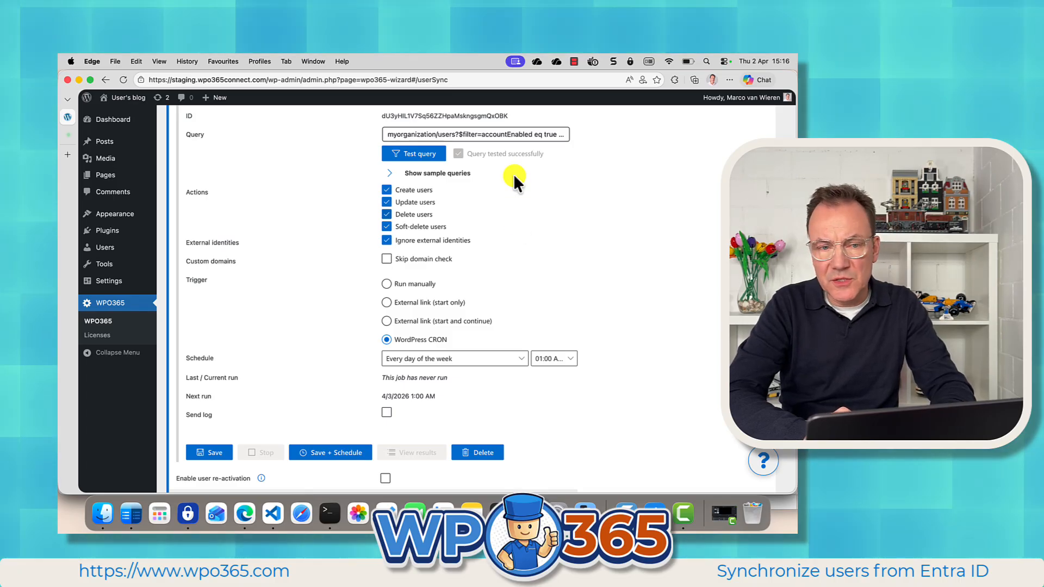
pyautogui.click(525, 135)
pyautogui.hscroll(5, 524, 134)
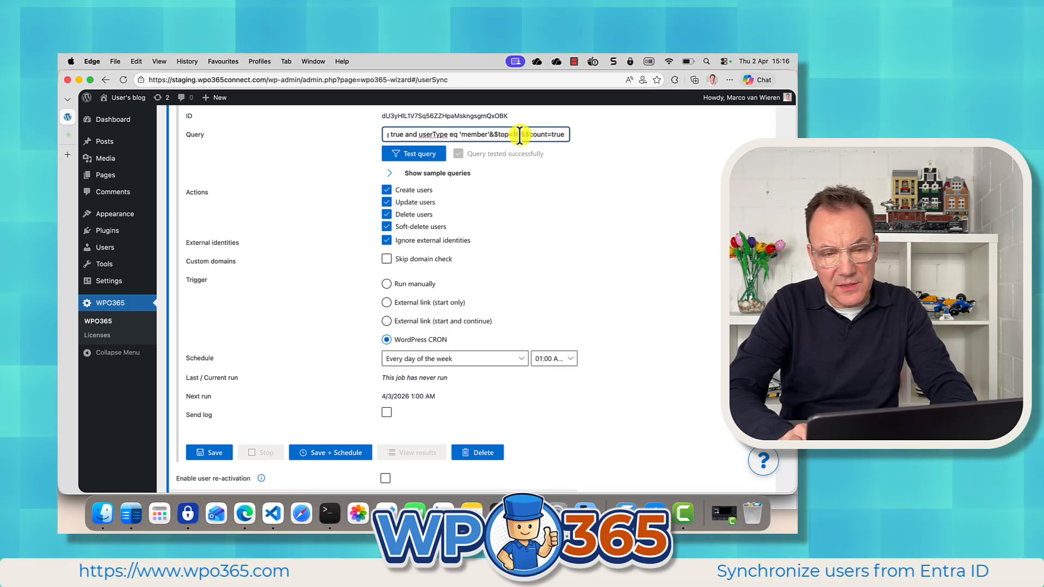
pyautogui.write('2')
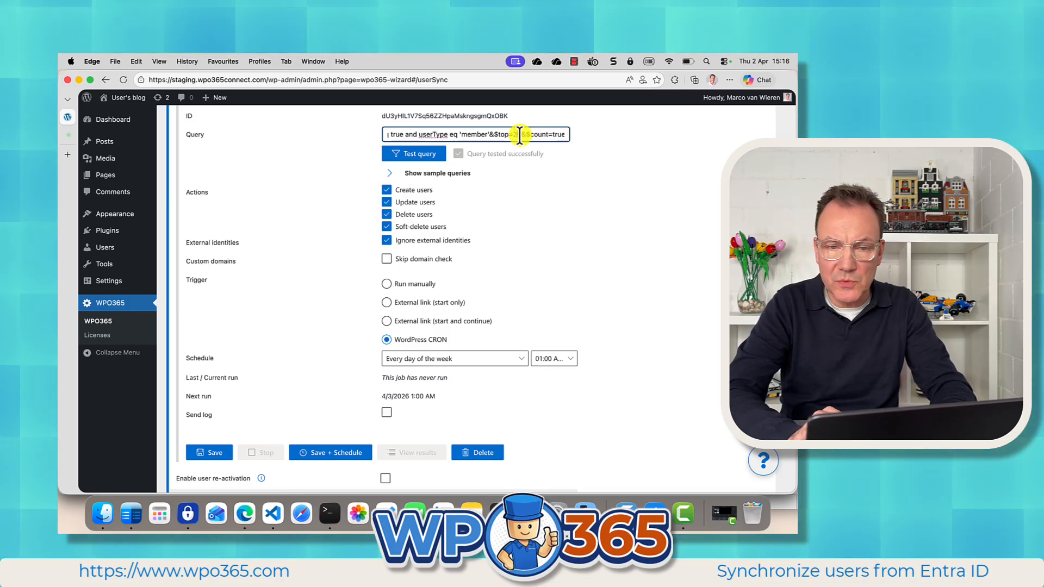
pyautogui.write('0')
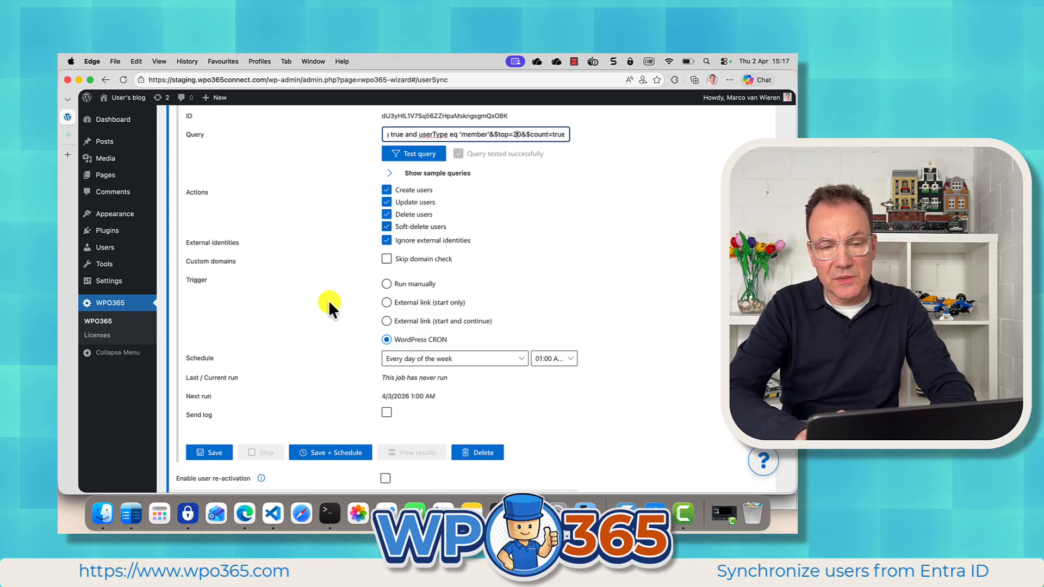
pyautogui.click(401, 303)
pyautogui.click(387, 303)
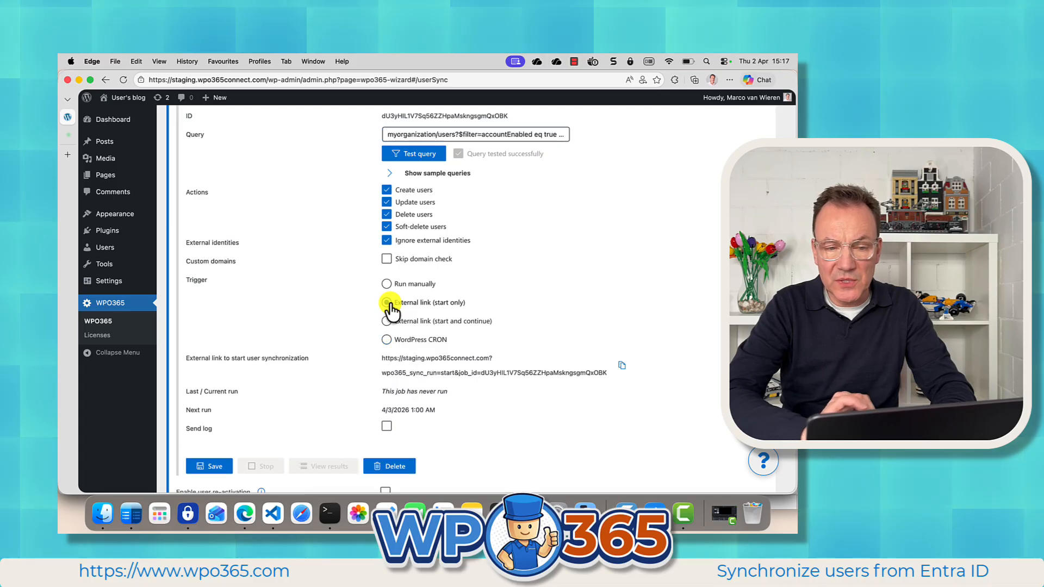
pyautogui.click(432, 339)
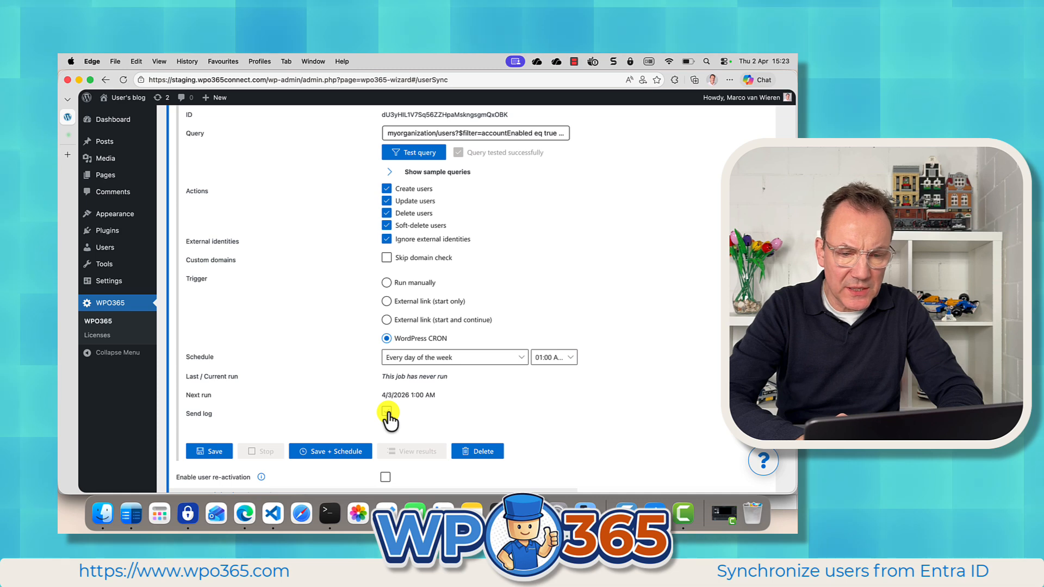
# Enable Send log to the notification e-mail address, only on failure, and save the job.
pyautogui.click(386, 412)
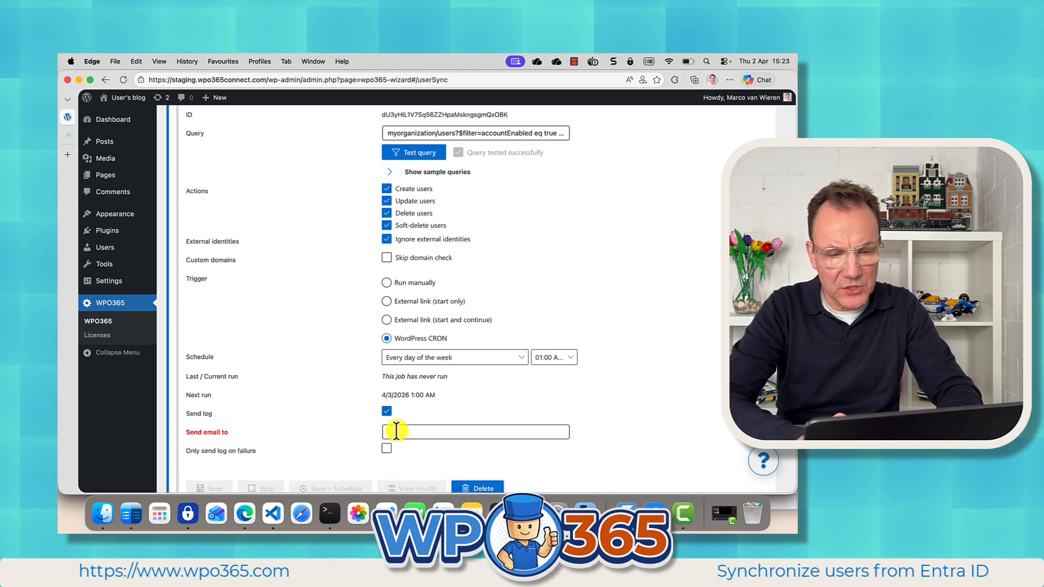
pyautogui.click(396, 432)
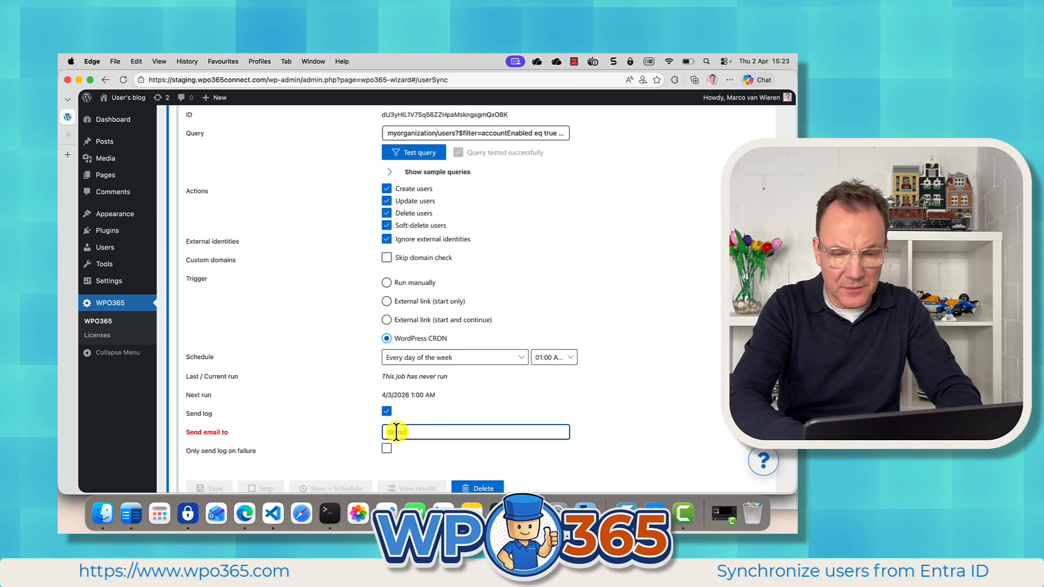
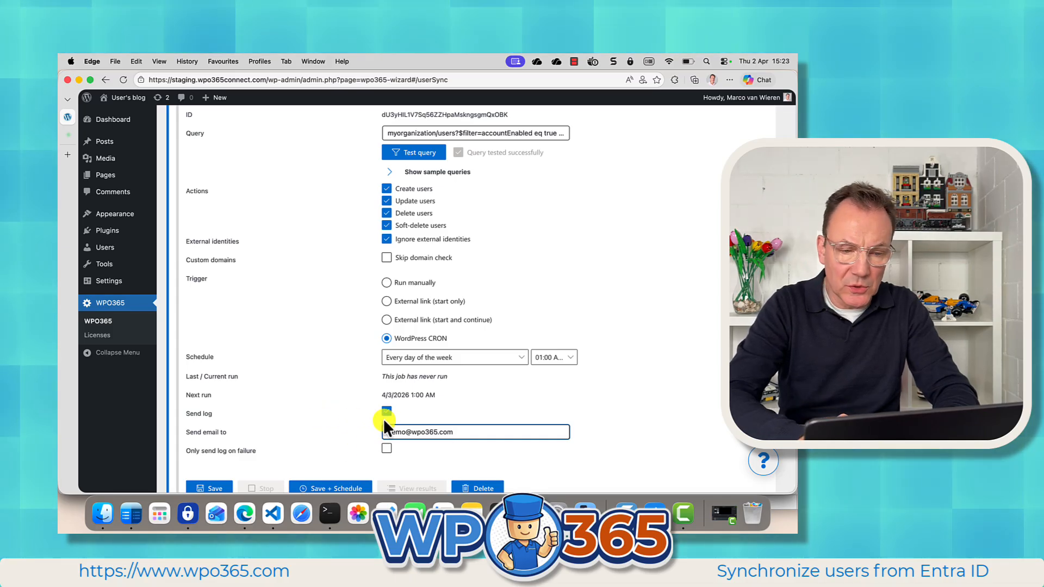
pyautogui.click(387, 449)
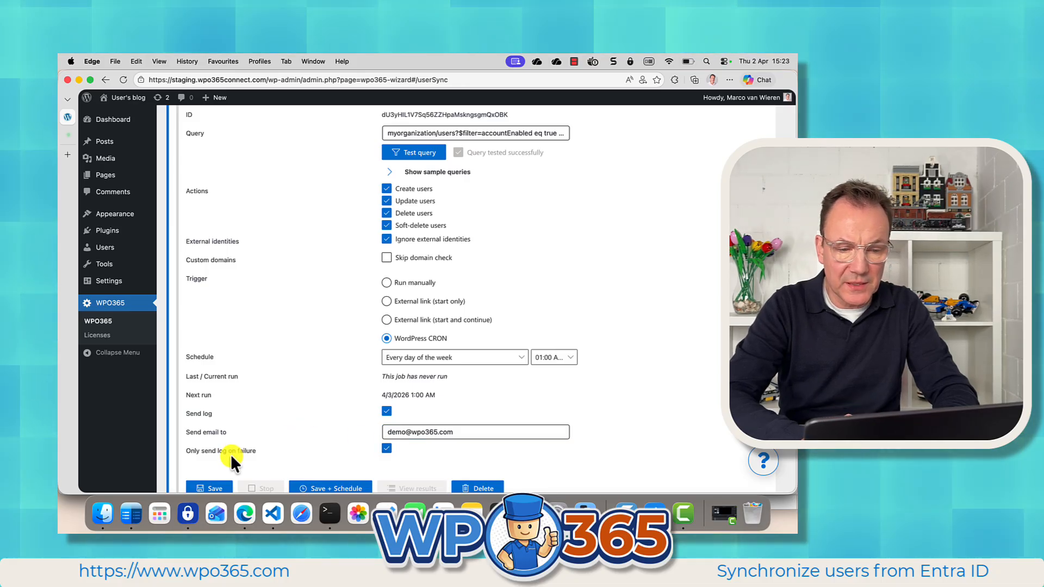
pyautogui.click(212, 488)
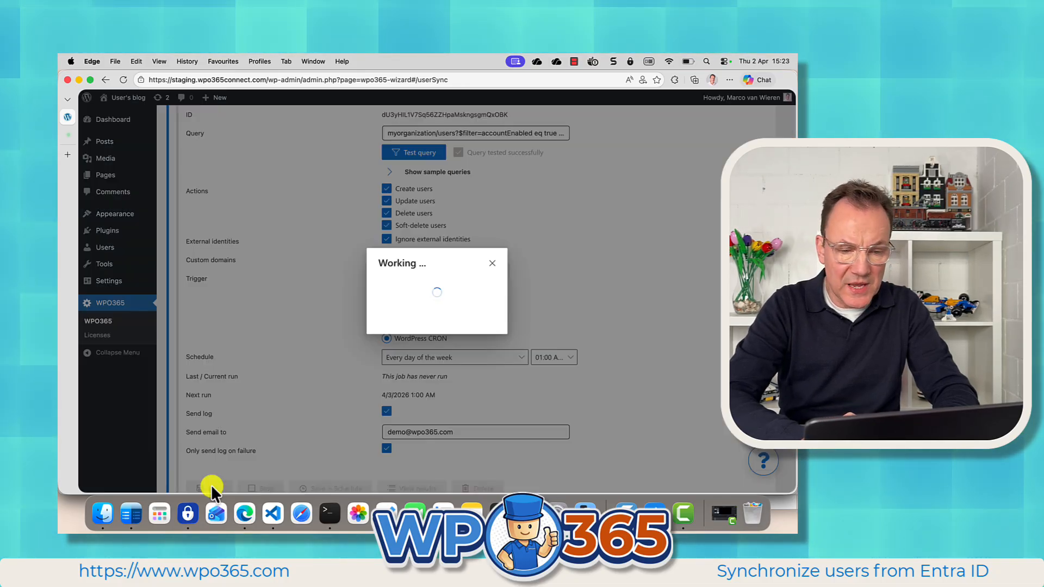
# Enable user re-activation and save the job.
pyautogui.scroll(-2, 256, 429)
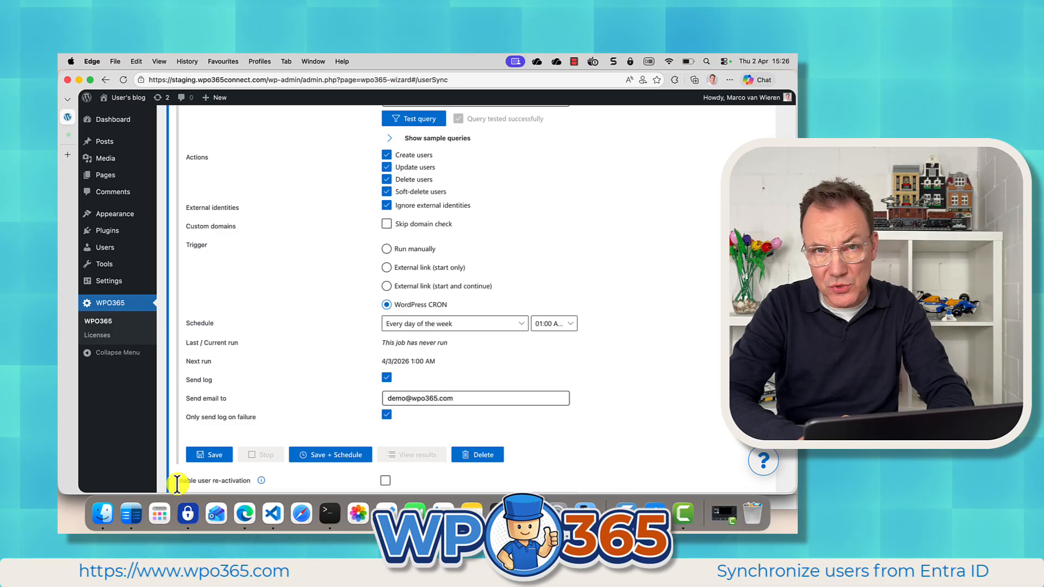
pyautogui.click(386, 480)
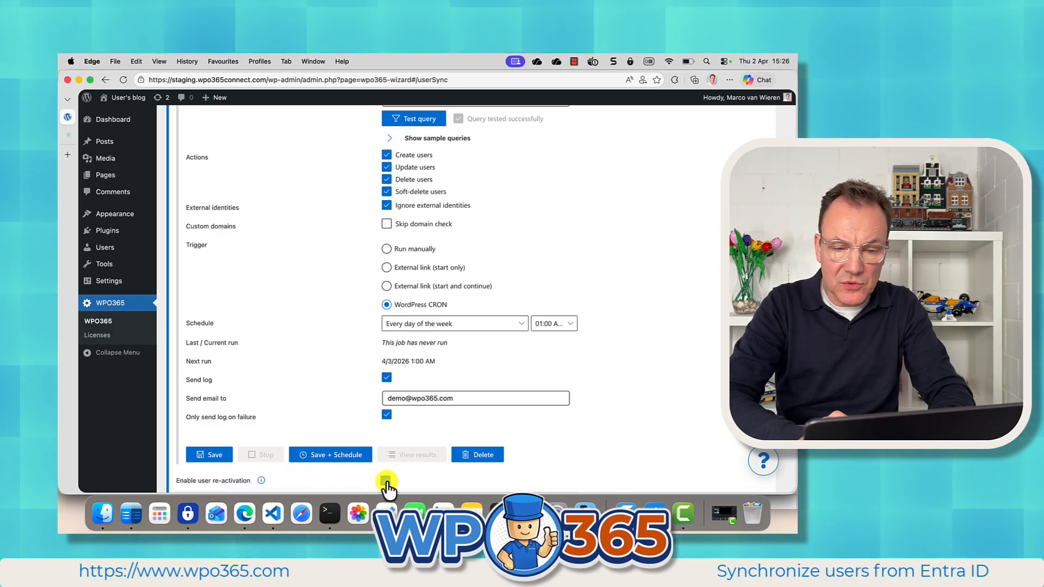
pyautogui.click(214, 462)
# Save the plugin configuration.
pyautogui.scroll(-2, 212, 460)
pyautogui.scroll(-5, 210, 455)
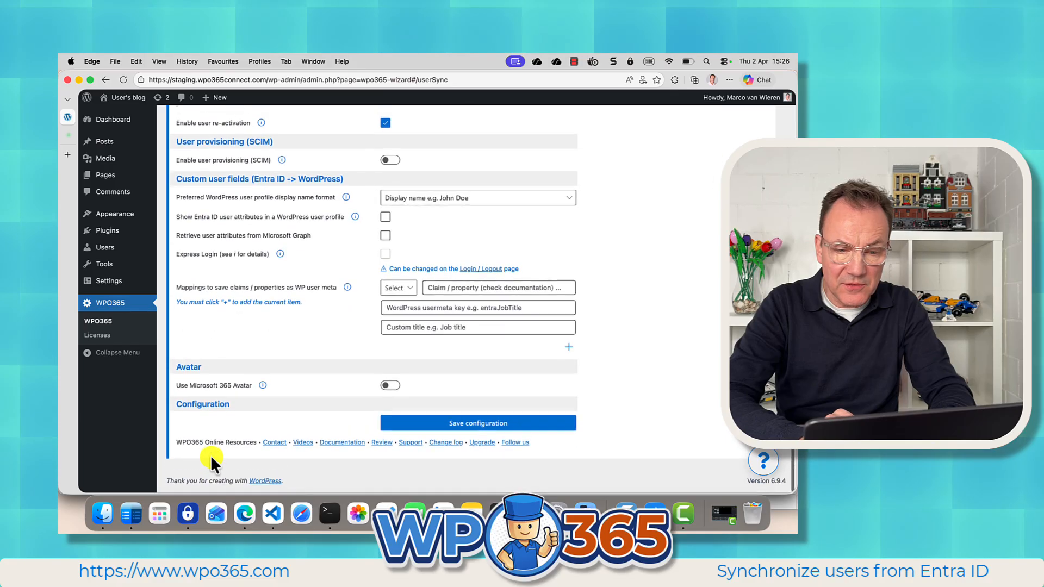
pyautogui.click(443, 425)
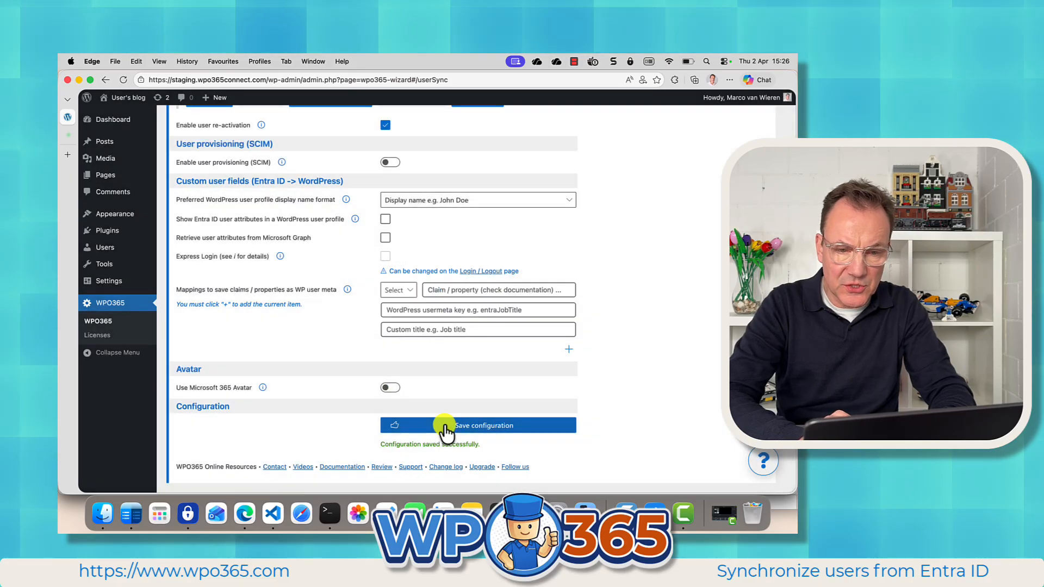
# Open the WPO365 contact page from the help button.
pyautogui.scroll(10, 419, 341)
pyautogui.scroll(-1, 421, 344)
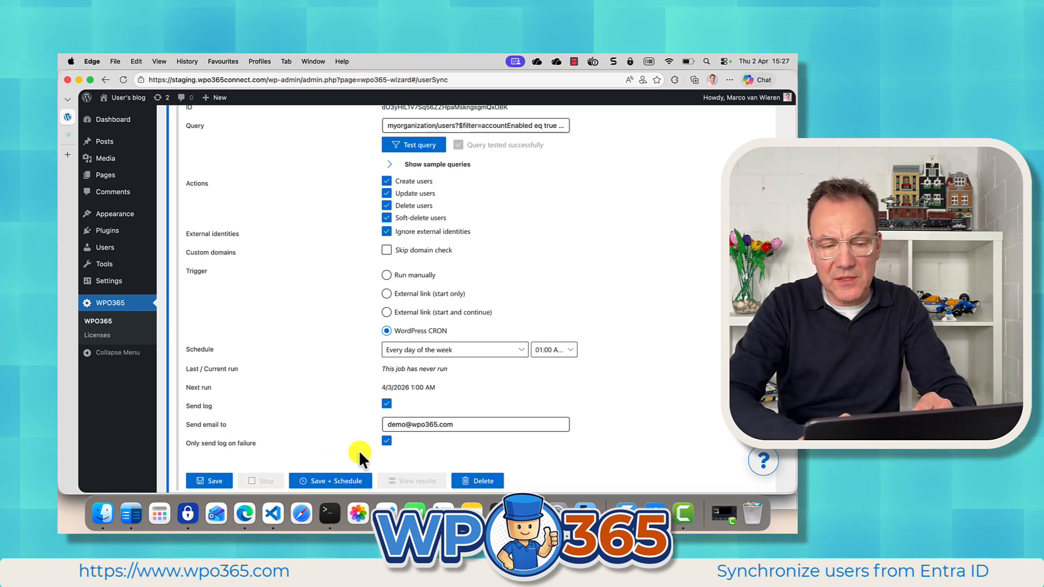
pyautogui.scroll(-1, 359, 450)
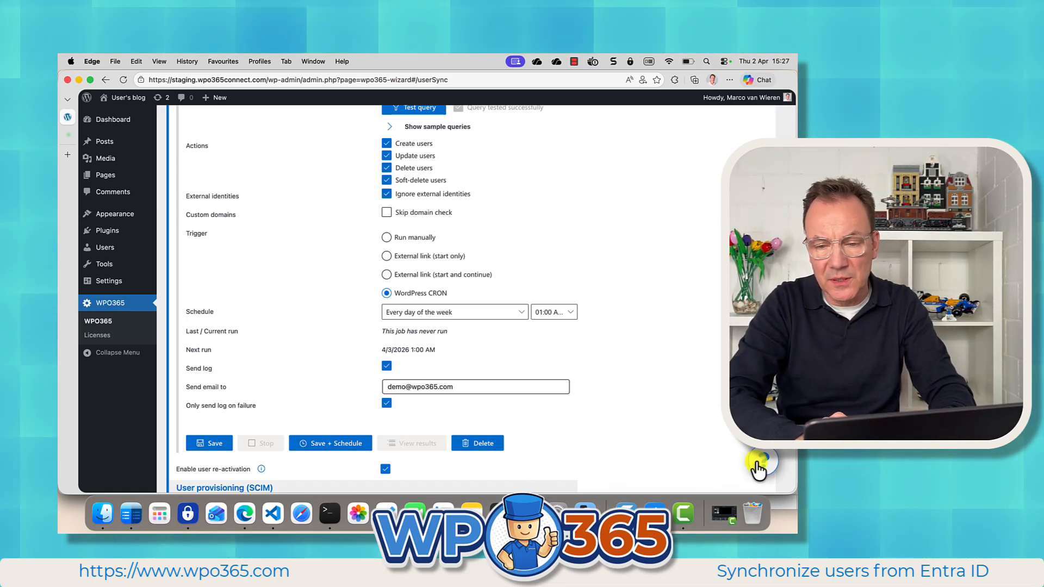
pyautogui.click(763, 462)
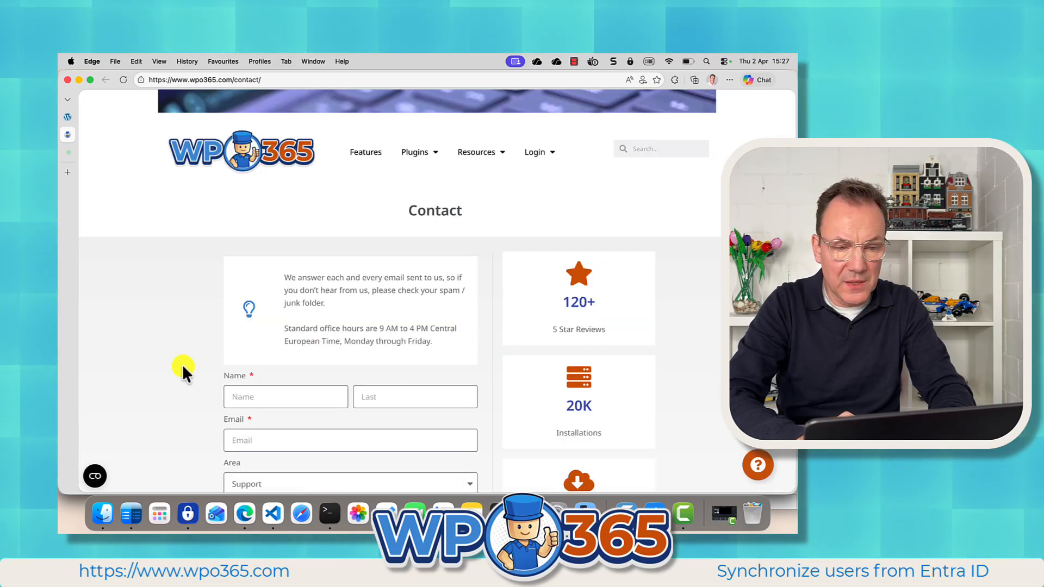
# Open the WPO365 plugin's reviews page on WordPress.org.
pyautogui.scroll(-4, 185, 393)
pyautogui.scroll(-1, 185, 392)
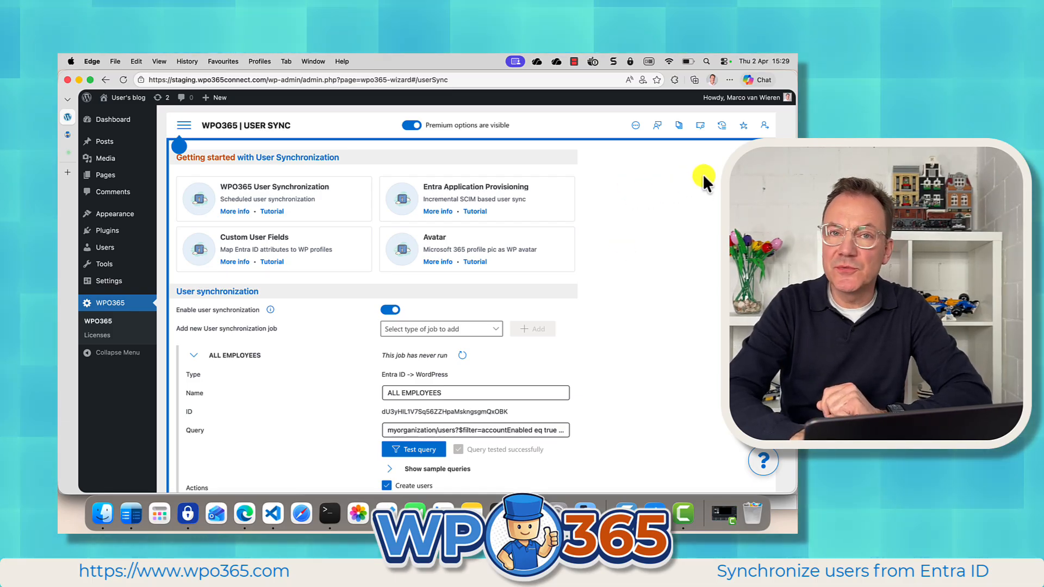
pyautogui.click(742, 126)
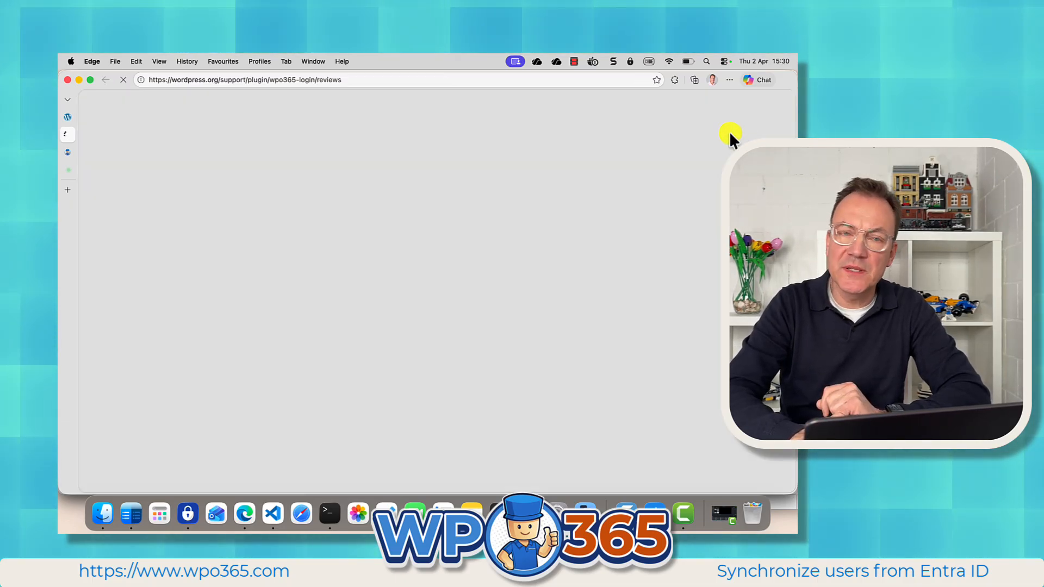